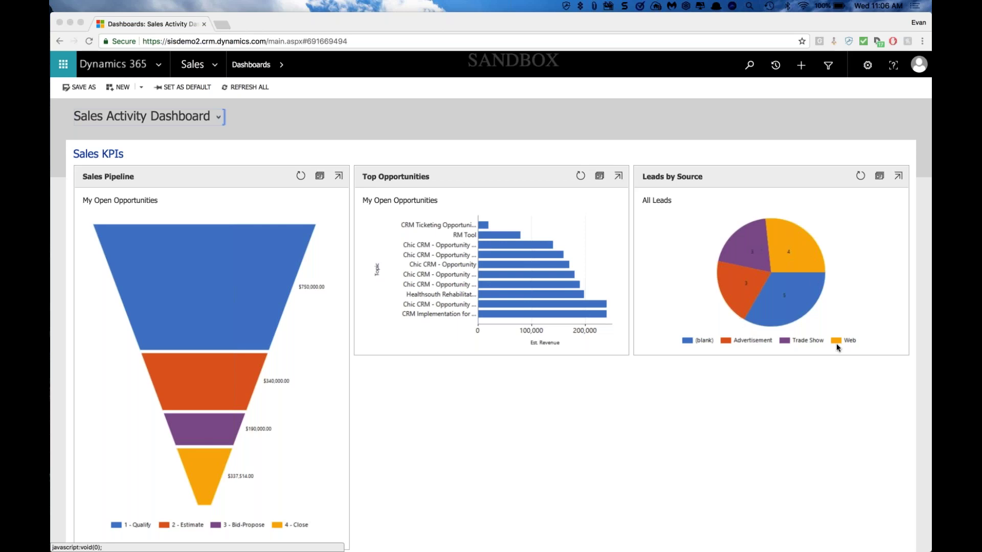
# Step: Look over the Sales KPIs charts and the My Activities list on the Sales Activity Dashboard
pyautogui.scroll(-1, 836, 343)
pyautogui.click(134, 529)
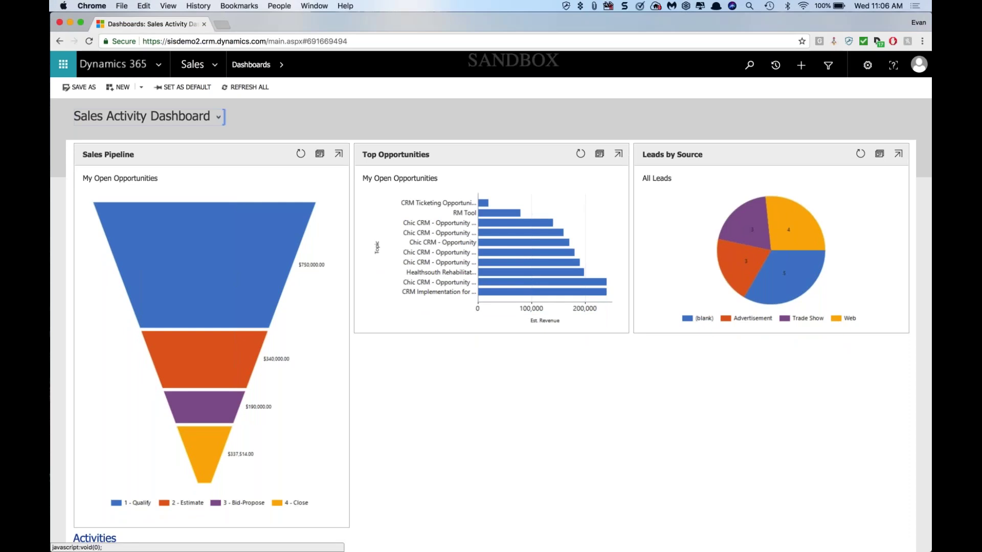
pyautogui.click(110, 538)
pyautogui.scroll(-5, 491, 409)
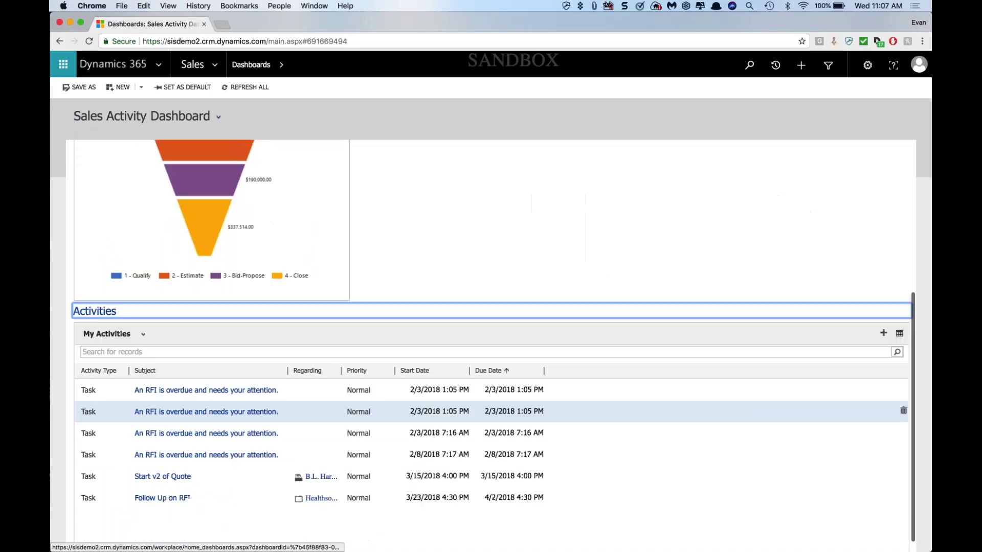
pyautogui.scroll(5, 461, 440)
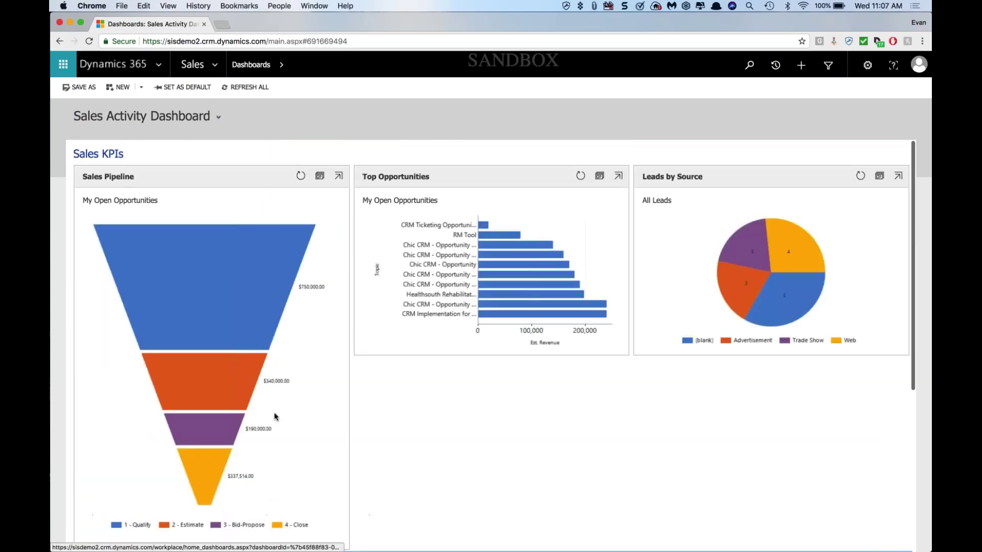
# Step: Go to the Leads list in the Sales area and start a new lead
pyautogui.click(192, 65)
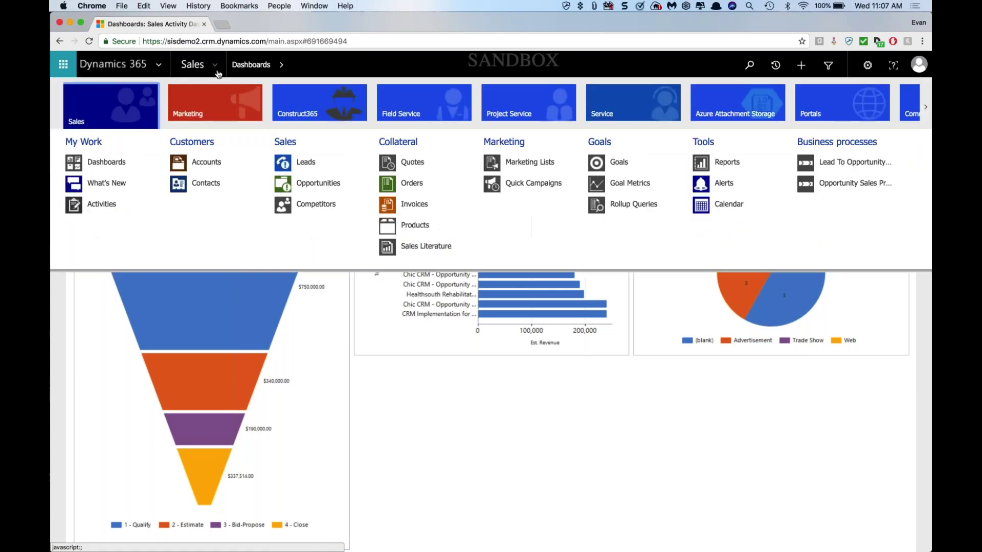
pyautogui.click(303, 162)
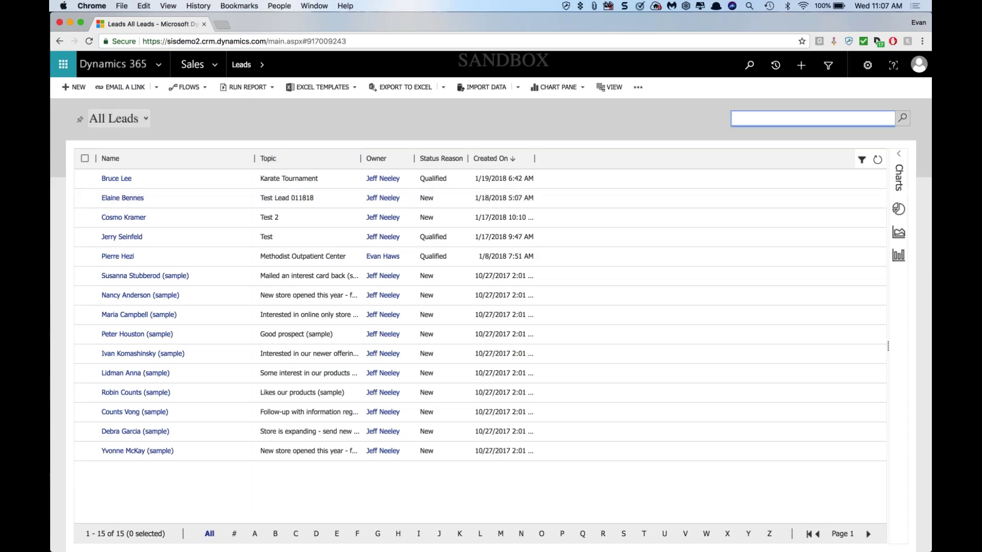
pyautogui.click(70, 86)
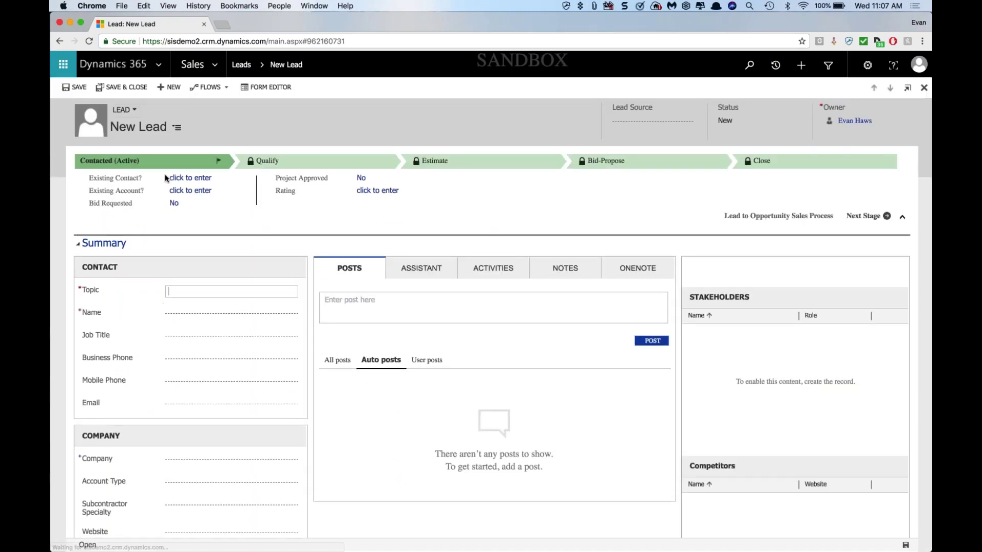
pyautogui.click(183, 197)
pyautogui.write('appl')
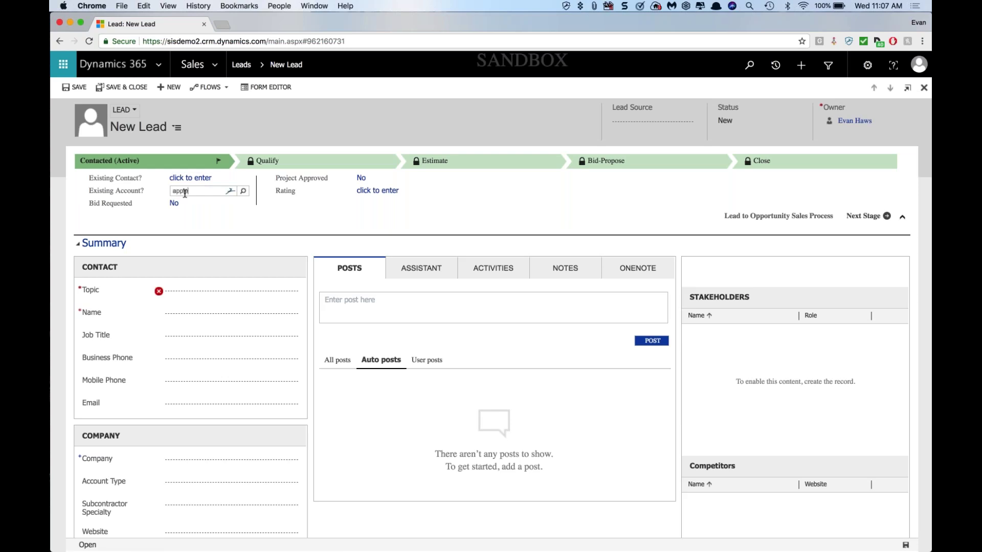
pyautogui.press('Return')
pyautogui.press('Escape')
pyautogui.press('super+a')
pyautogui.press('BackSpace')
# Step: Enter Apple Park as the new lead's topic
pyautogui.click(172, 293)
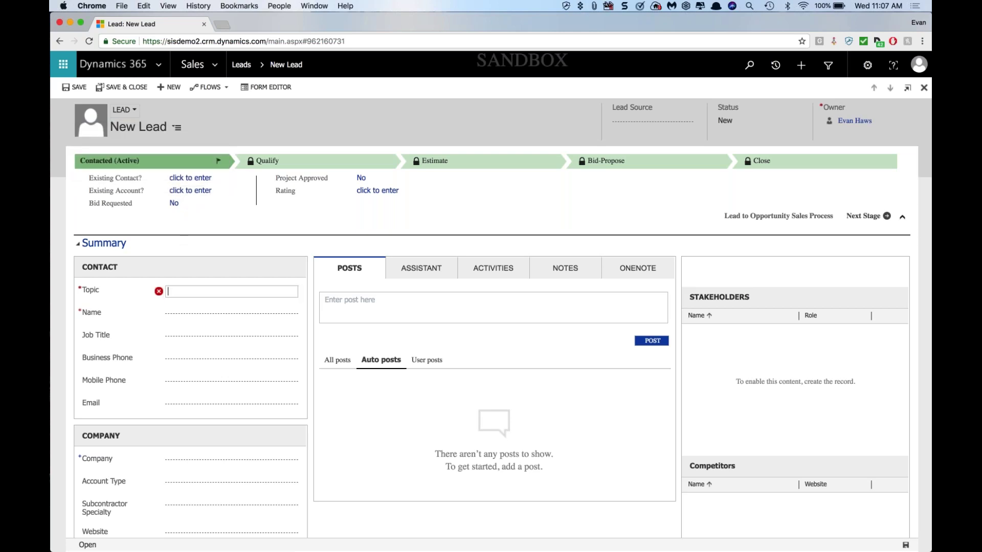
pyautogui.write('Apple ')
pyautogui.write('T')
pyautogui.write('ark')
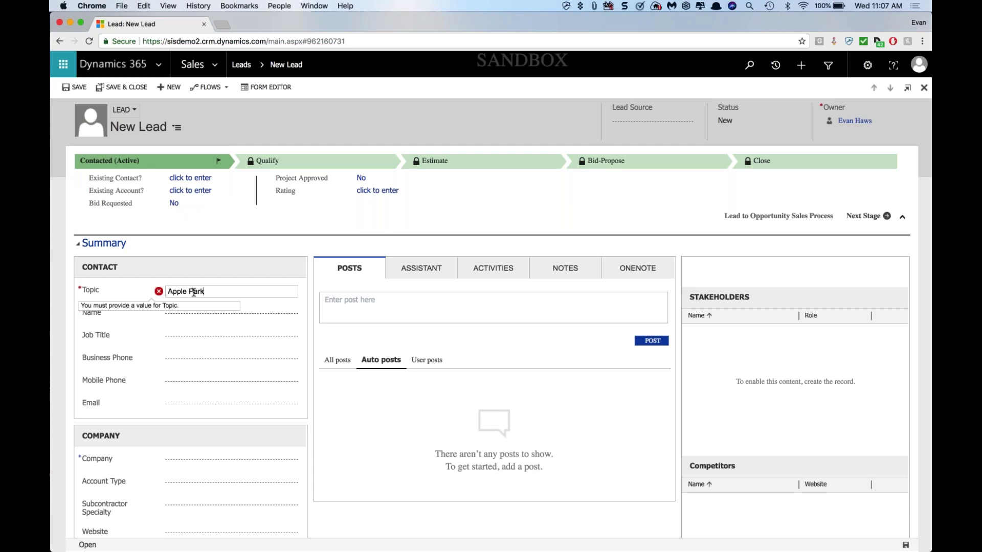
# Step: Enter Tim Cook as the lead's first and last name and CEO as the job title
pyautogui.press('Tab')
pyautogui.write('Tim')
pyautogui.press('Tab')
pyautogui.write('Cook')
pyautogui.press('Tab')
pyautogui.press('Return')
pyautogui.click(207, 340)
pyautogui.write('CEO')
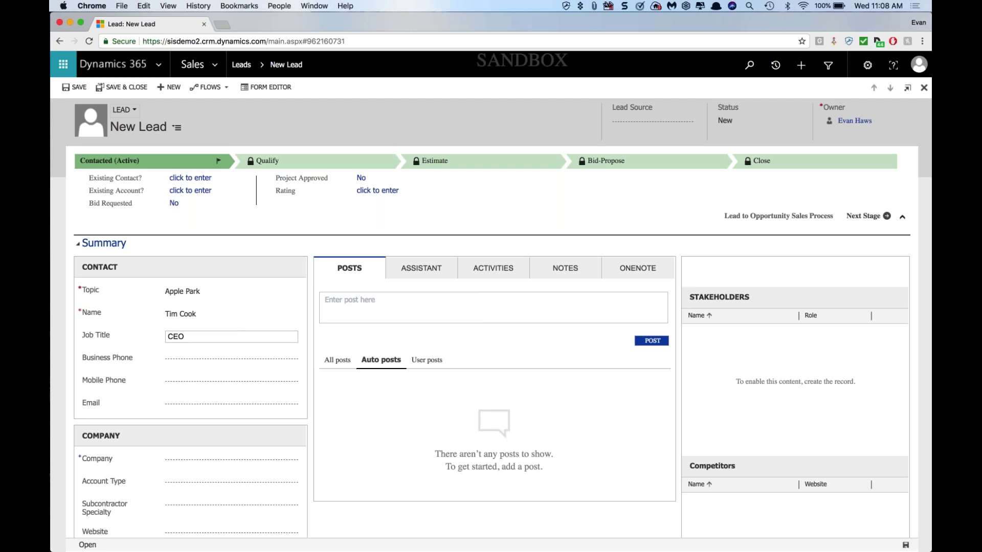
# Step: Set the lead's company to Apple Inc. and its account type to Owner
pyautogui.press('Tab')
pyautogui.press('Tab')
pyautogui.press('Tab')
pyautogui.press('Tab')
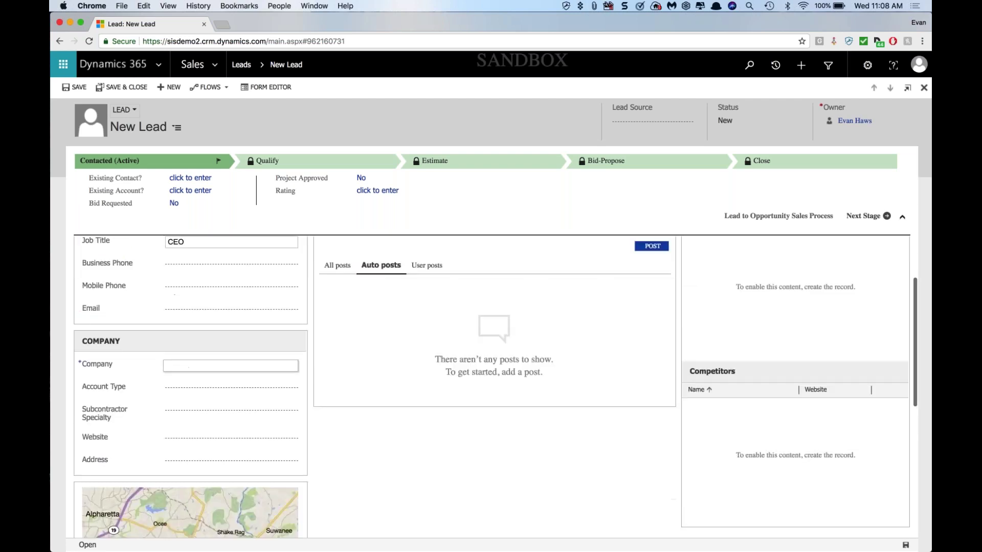
pyautogui.write('Apple I')
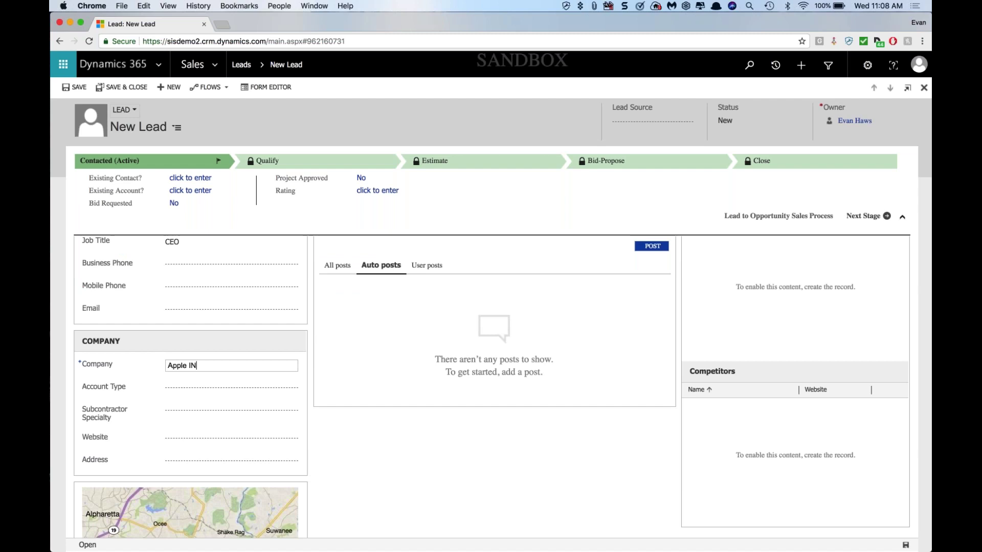
pyautogui.write('nc.')
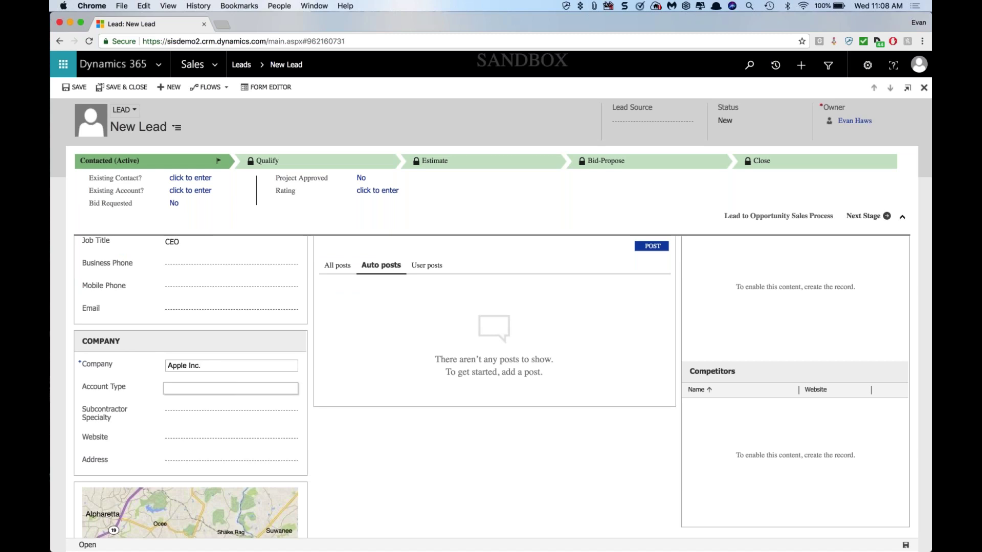
pyautogui.click(179, 391)
pyautogui.click(177, 411)
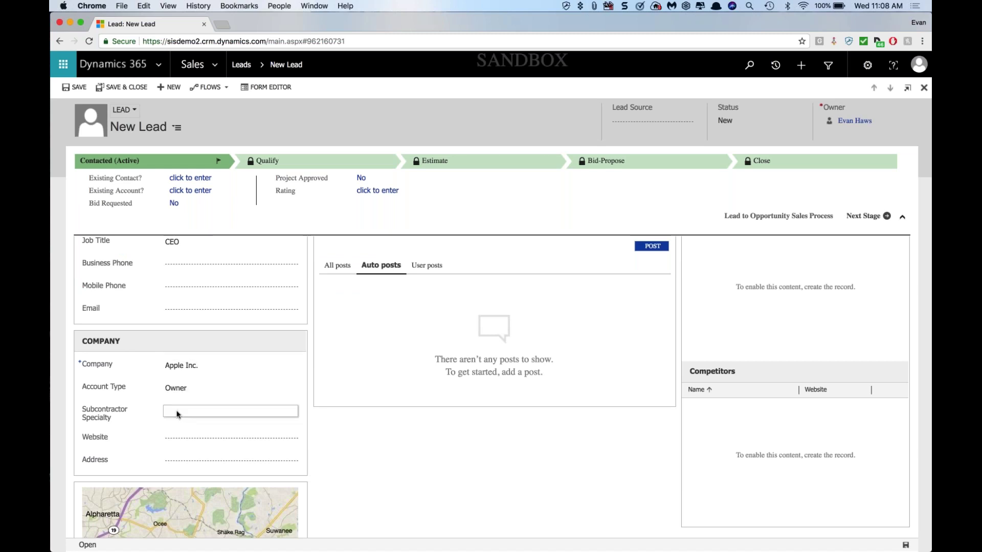
pyautogui.click(176, 439)
pyautogui.write('www.')
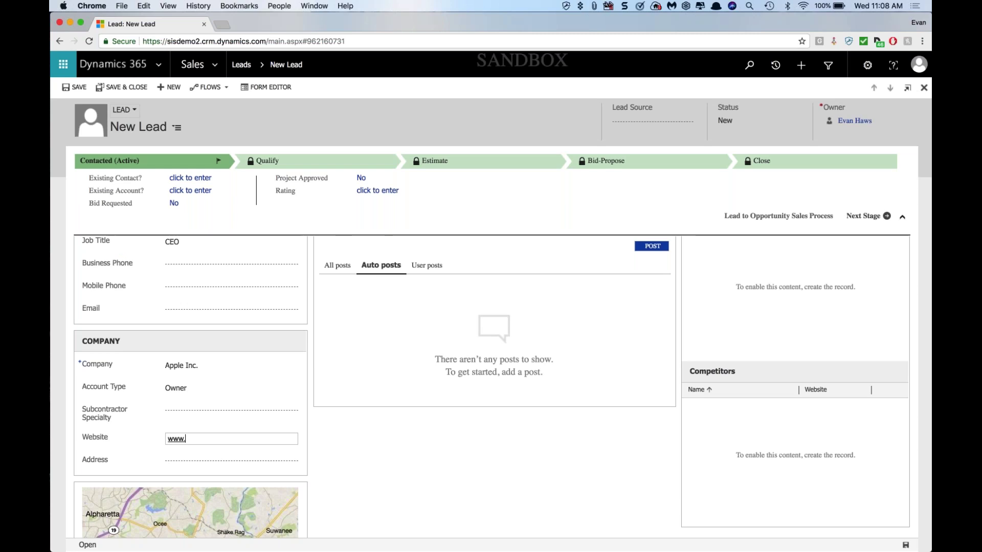
pyautogui.write('apple.com')
pyautogui.click(335, 447)
pyautogui.scroll(-5, 336, 447)
pyautogui.scroll(5, 335, 447)
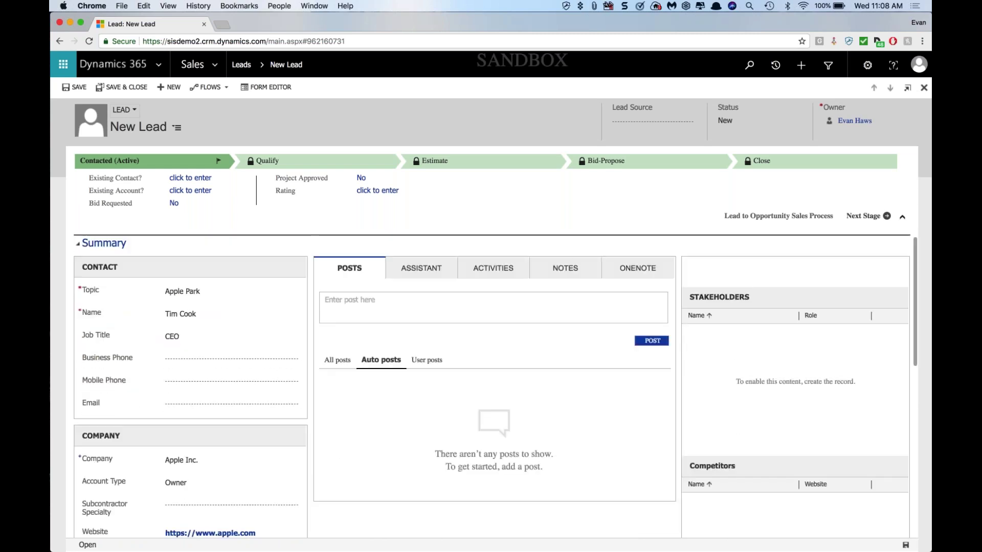
pyautogui.click(905, 546)
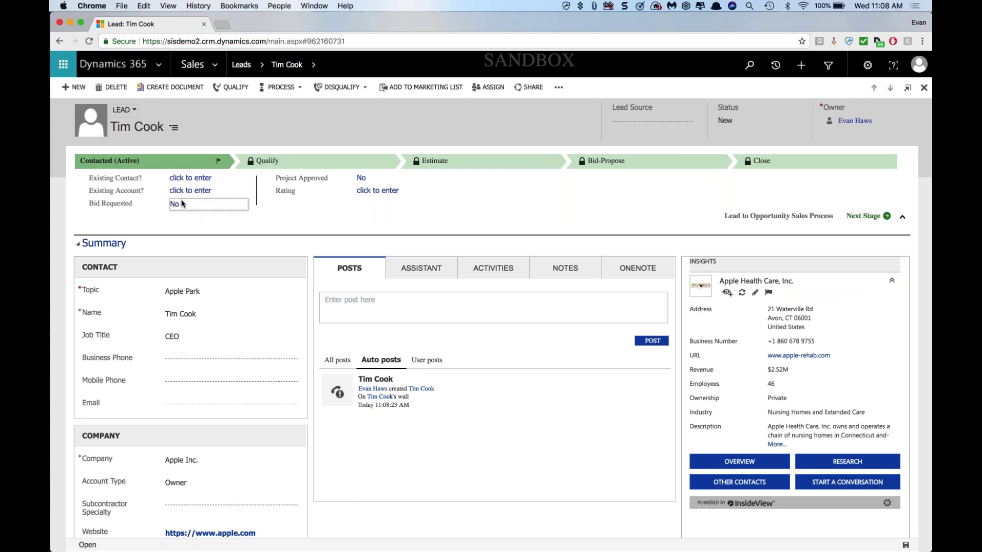
# Step: Set Bid Requested to Yes in the Contacted stage and save the lead
pyautogui.click(182, 201)
pyautogui.click(185, 217)
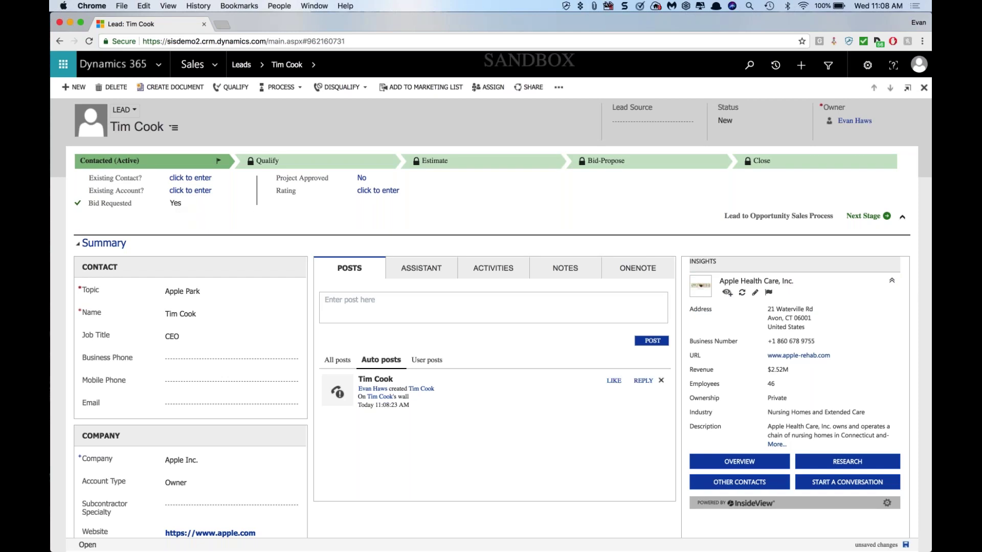
pyautogui.click(905, 545)
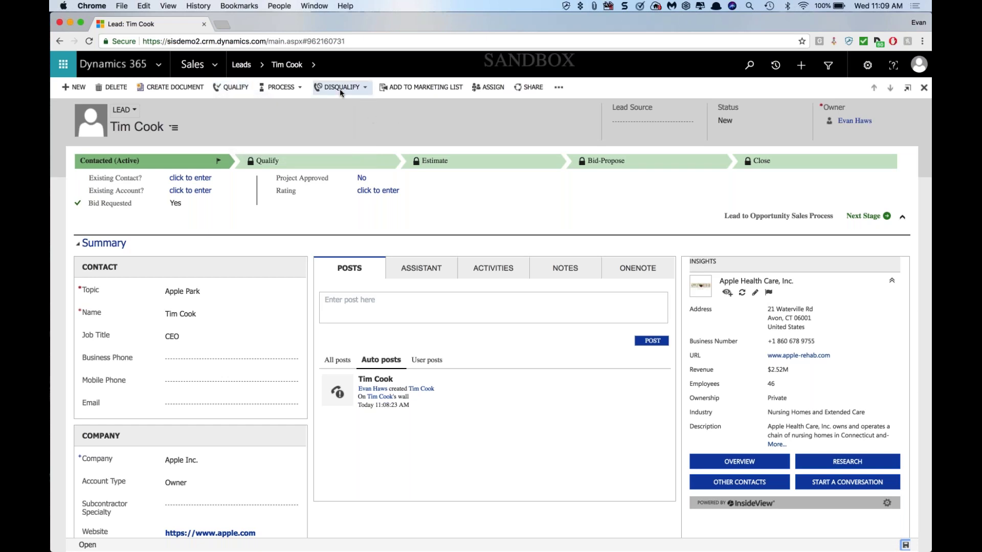
# Step: Qualify the lead and open the Apple Inc. account from the resulting opportunity
pyautogui.click(364, 90)
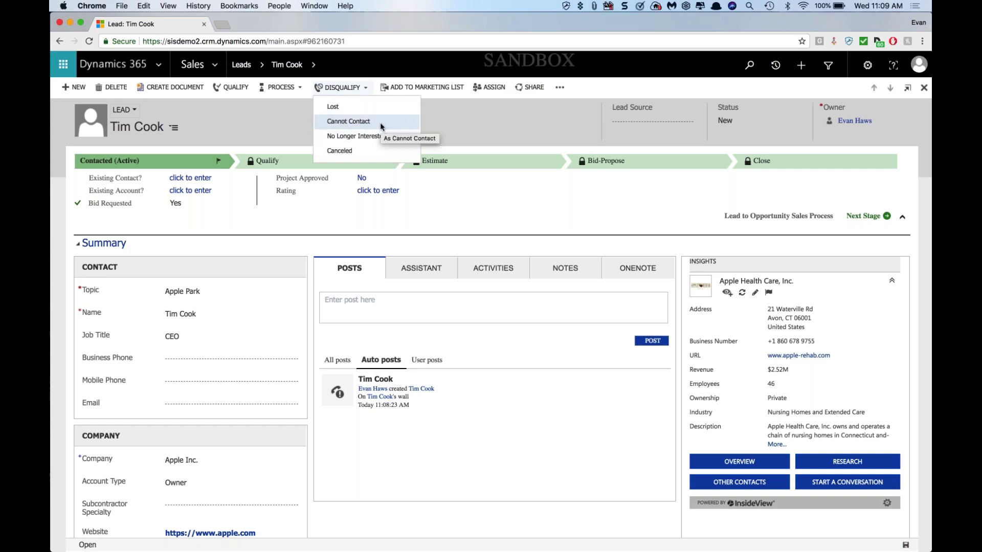
pyautogui.click(228, 90)
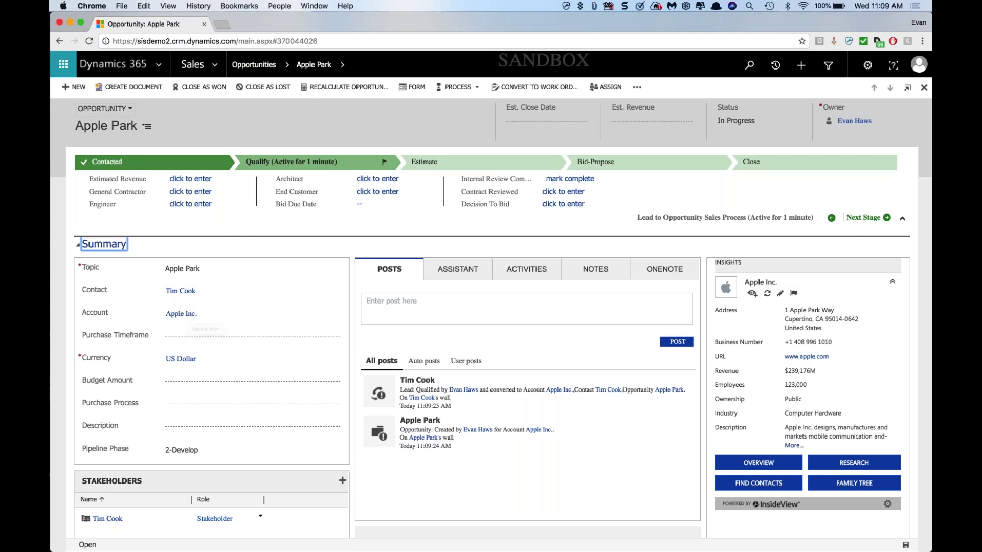
pyautogui.click(189, 314)
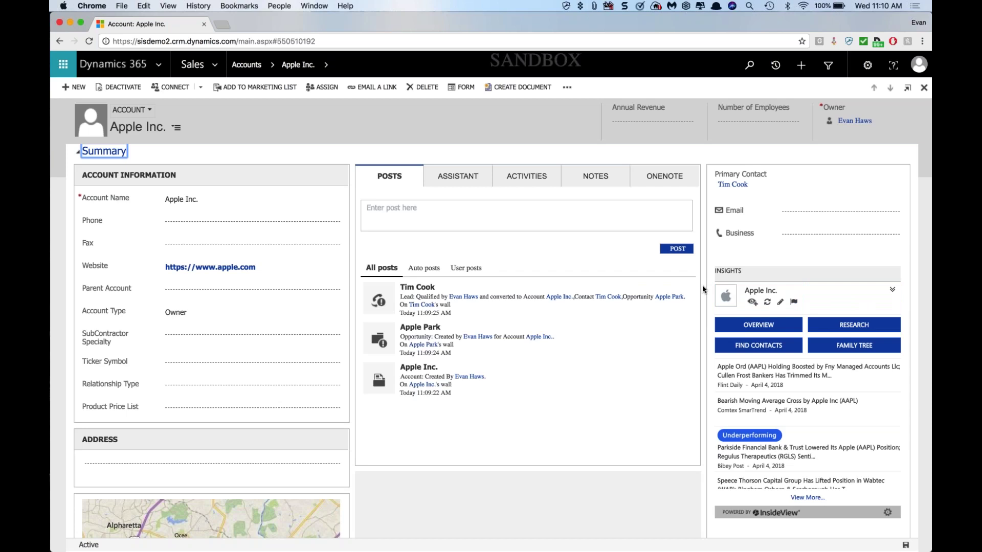
# Step: Expand the company details in the Insights section of the Apple Inc. account
pyautogui.scroll(-1, 703, 289)
pyautogui.scroll(-1, 702, 285)
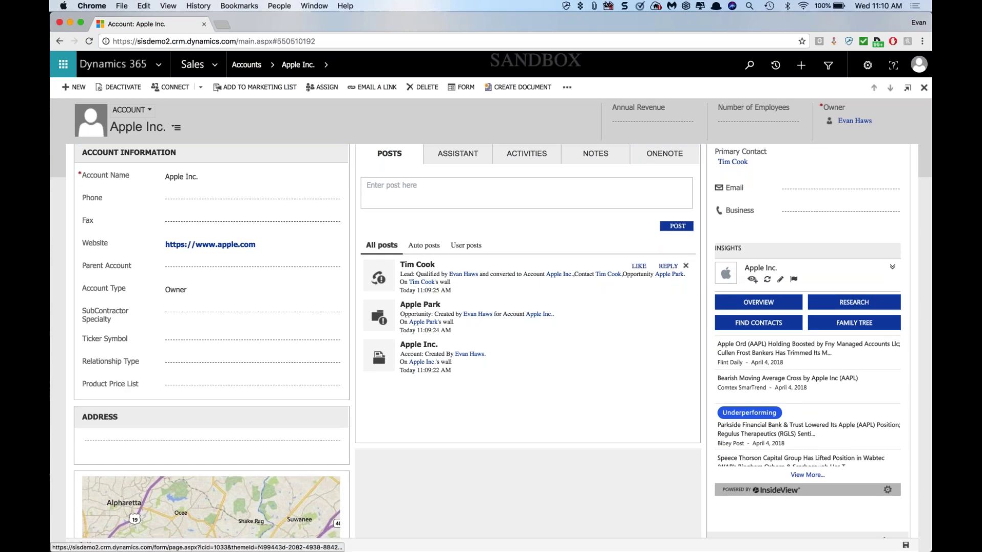
pyautogui.click(892, 267)
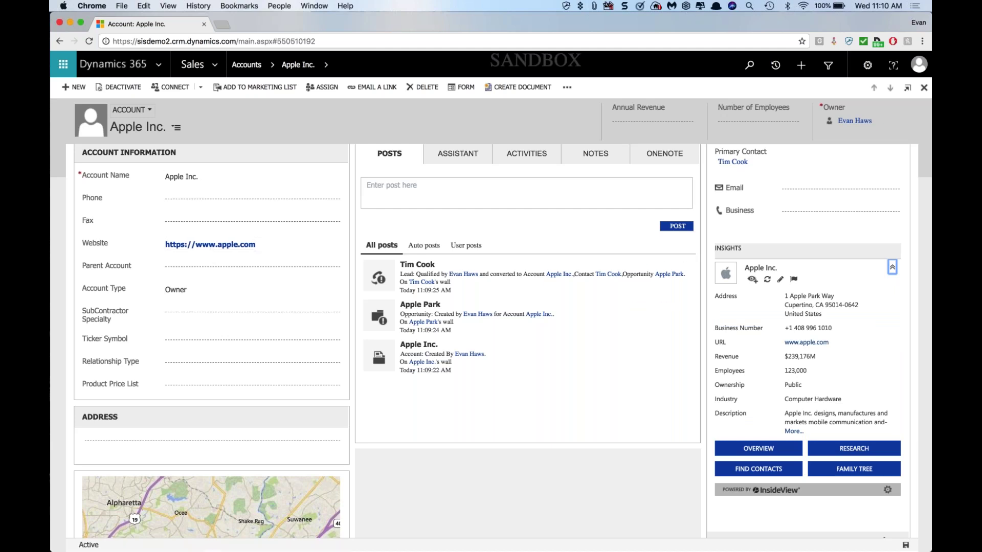
# Step: Update the Apple Inc. account with the preselected InsideView data fields, and dismiss the suggested replacement addresses
pyautogui.click(768, 280)
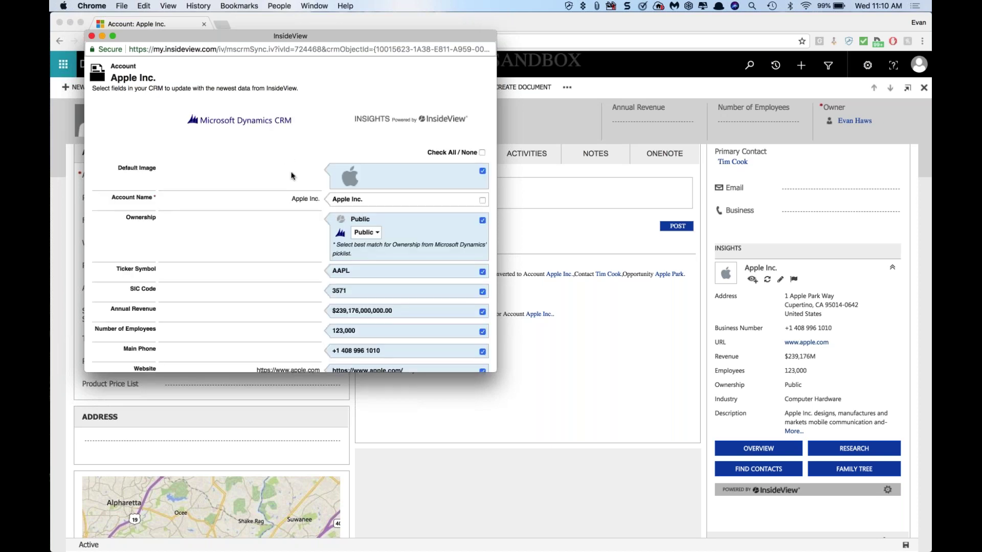
pyautogui.scroll(-2, 421, 197)
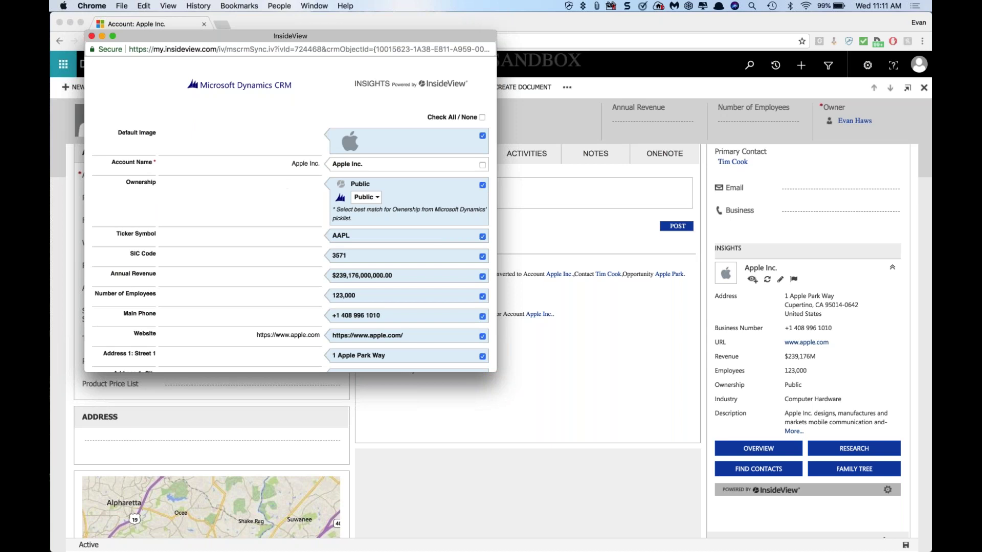
pyautogui.scroll(-4, 387, 269)
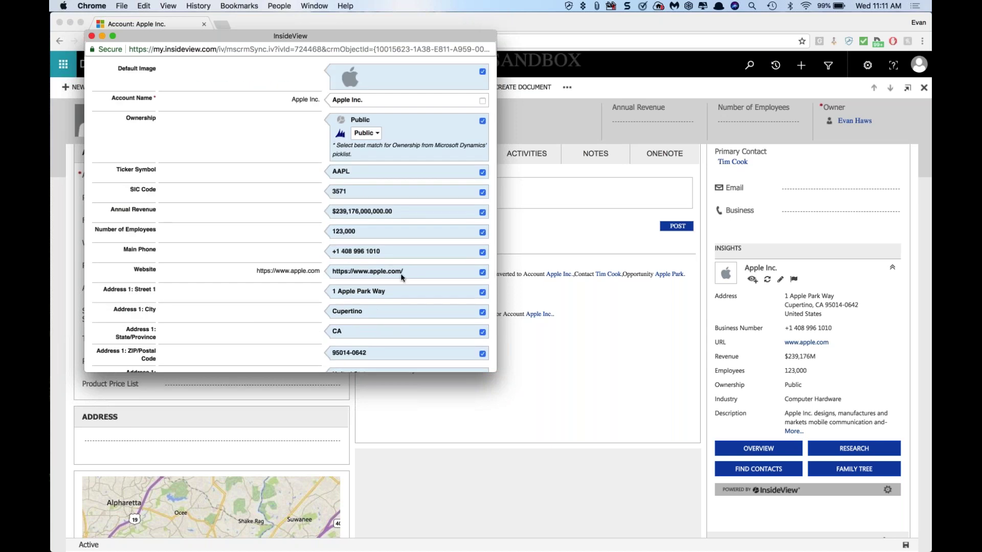
pyautogui.scroll(-4, 401, 277)
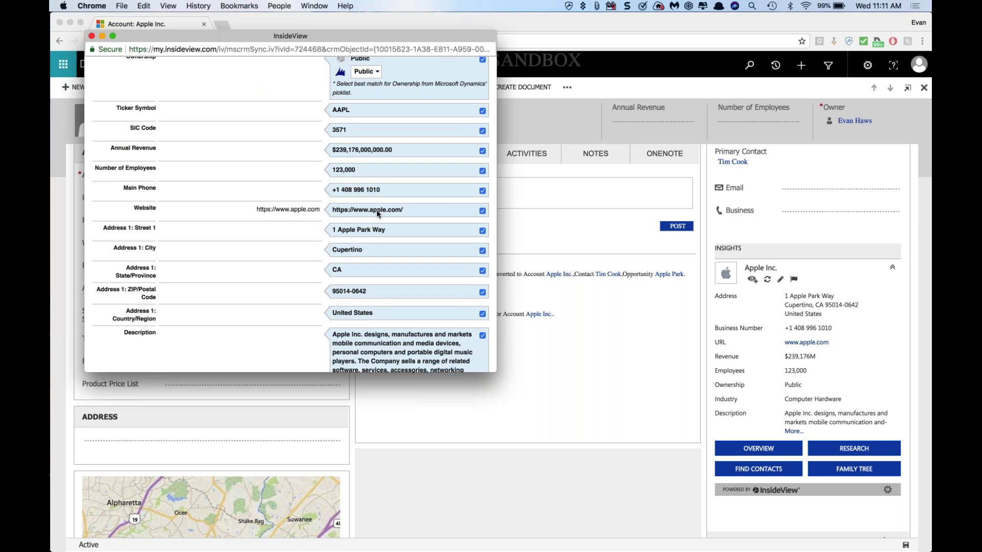
pyautogui.scroll(5, 485, 215)
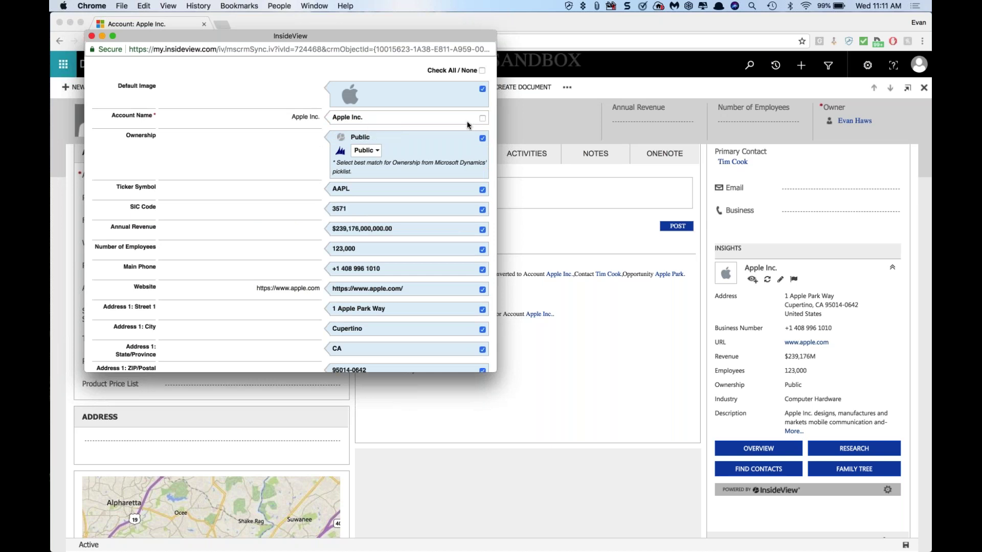
pyautogui.scroll(-3, 467, 123)
pyautogui.scroll(-3, 439, 211)
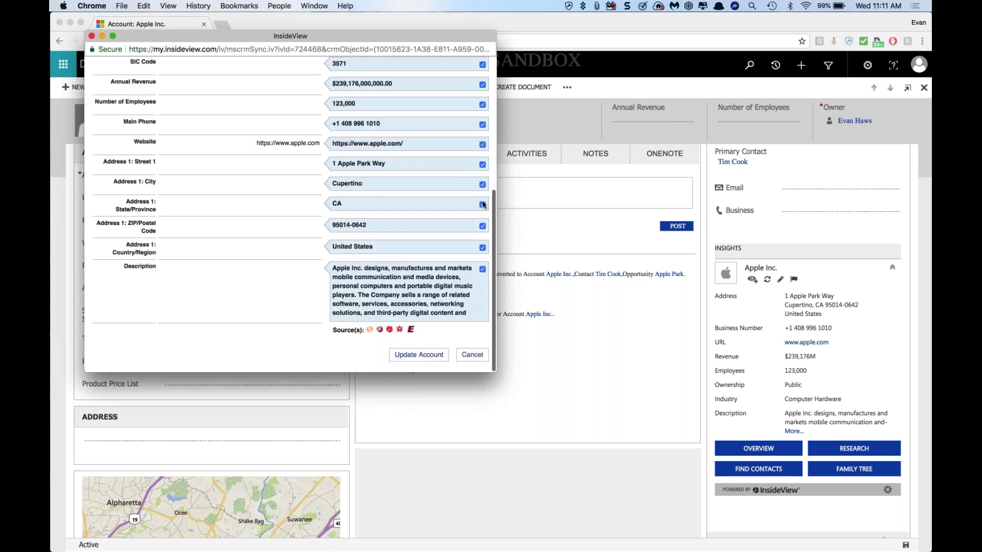
pyautogui.click(418, 355)
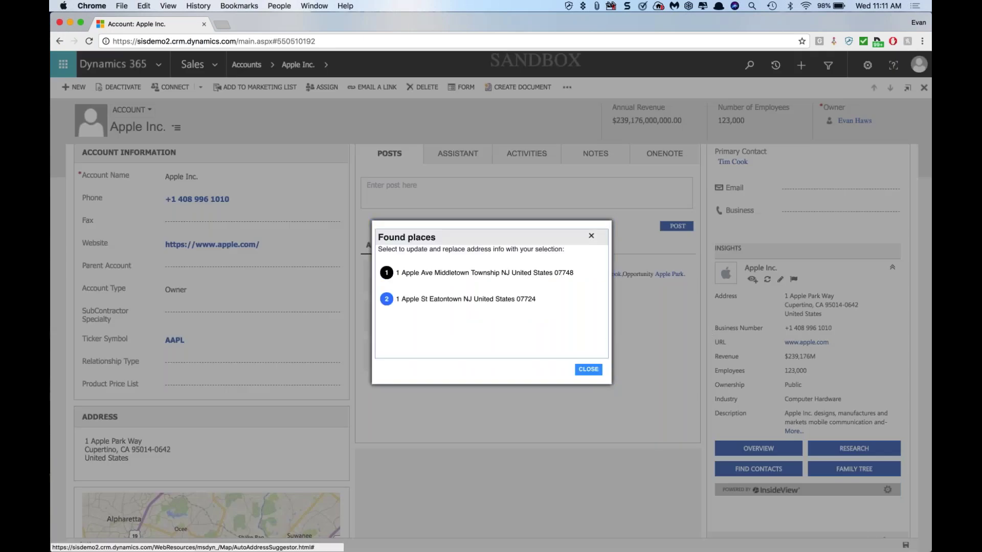
pyautogui.click(387, 272)
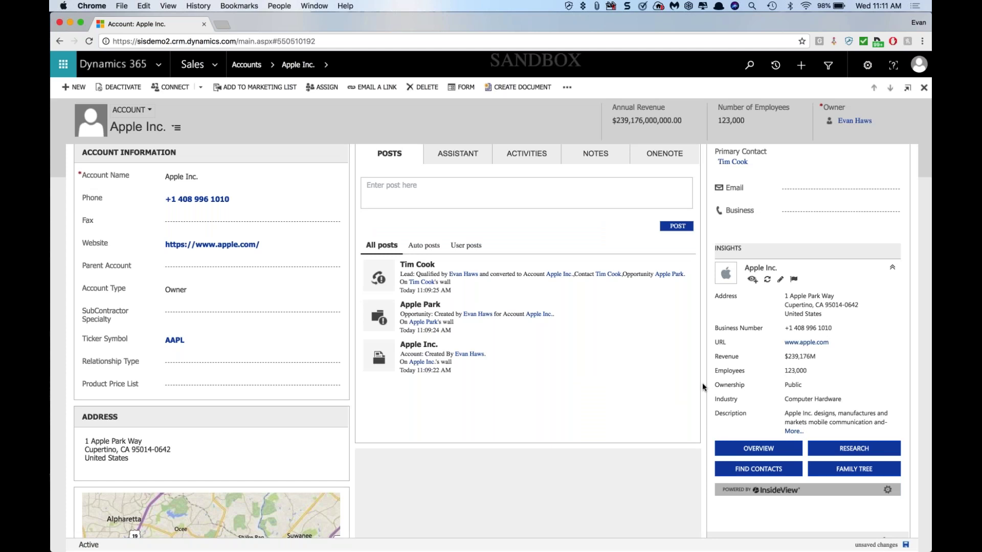
# Step: Review the Apple Inc. account record, from the account information and address to the contacts, subsidiaries and project price lists
pyautogui.scroll(-3, 702, 383)
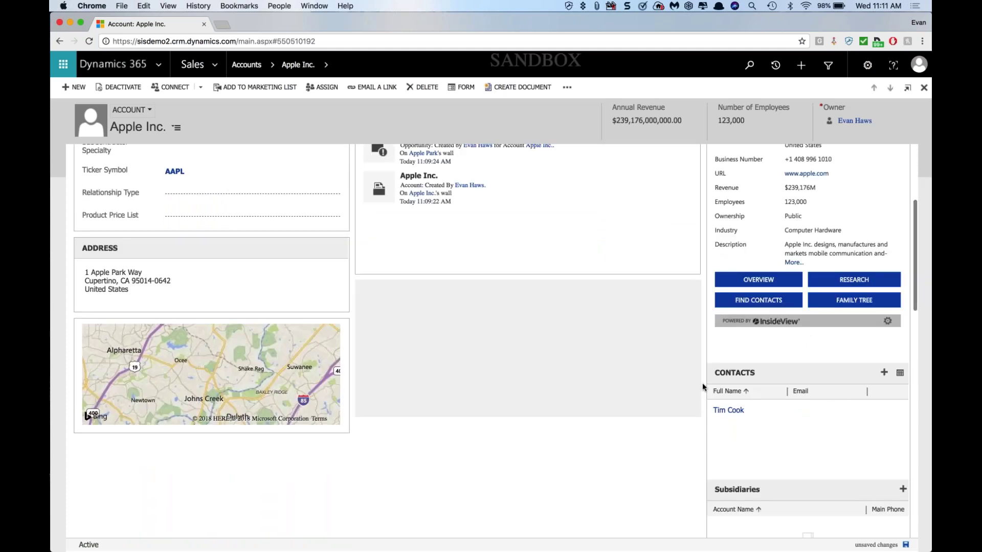
pyautogui.scroll(4, 702, 383)
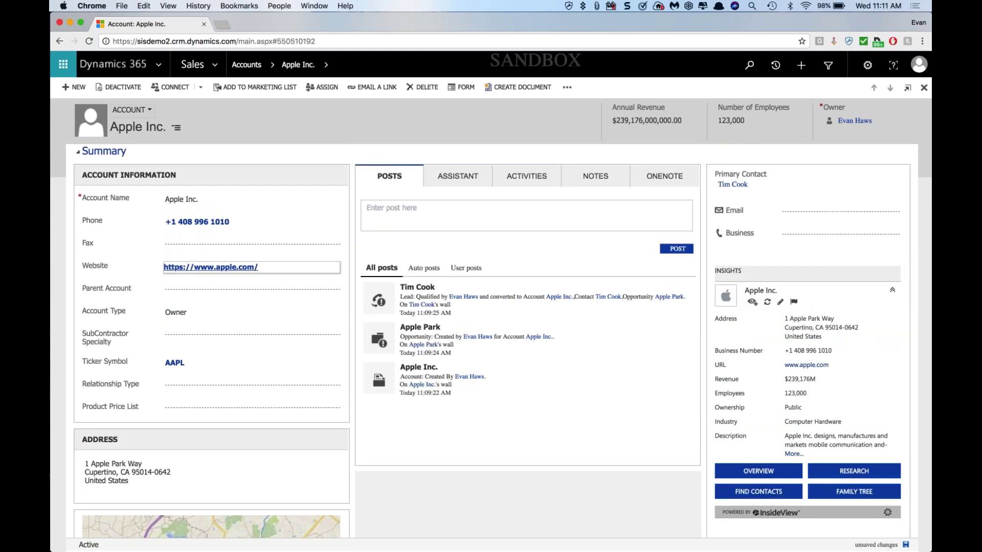
pyautogui.scroll(-6, 225, 426)
pyautogui.scroll(-10, 226, 430)
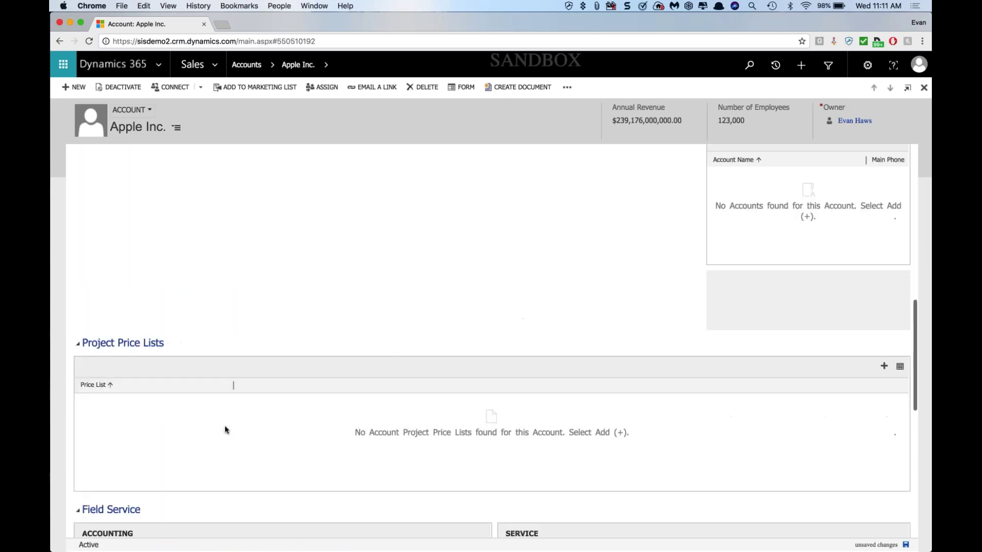
# Step: Find Apple Inc. contacts in InsideView and add the Worldwide Marketing senior VP, Retail/Digital contact, VP of Sales and Chief Operating Officer to the CRM as contacts
pyautogui.scroll(-2, 191, 404)
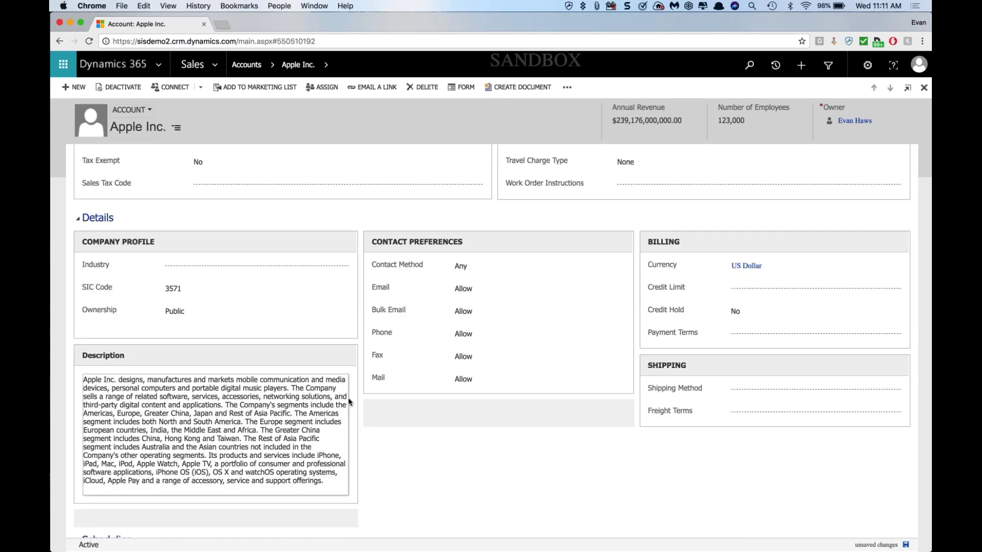
pyautogui.scroll(20, 368, 399)
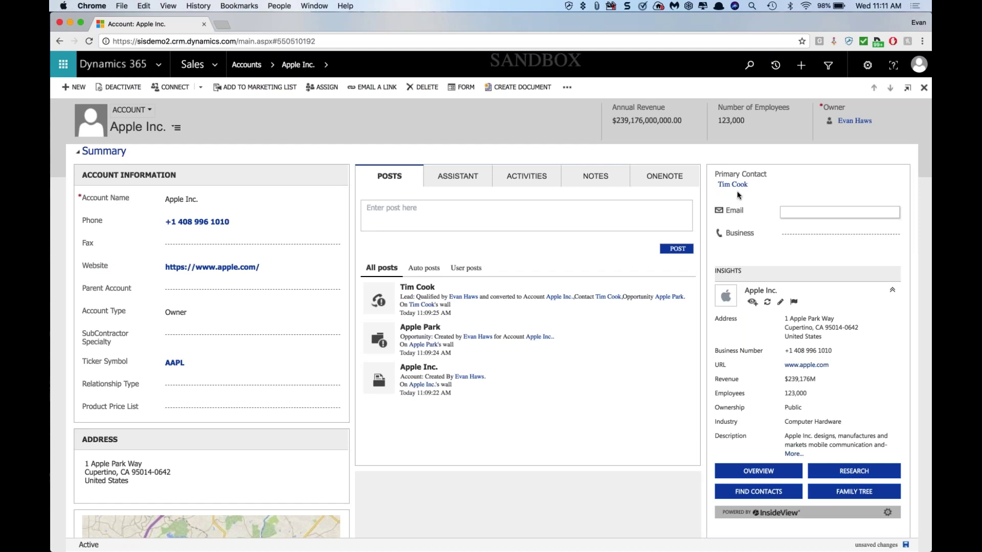
pyautogui.click(785, 493)
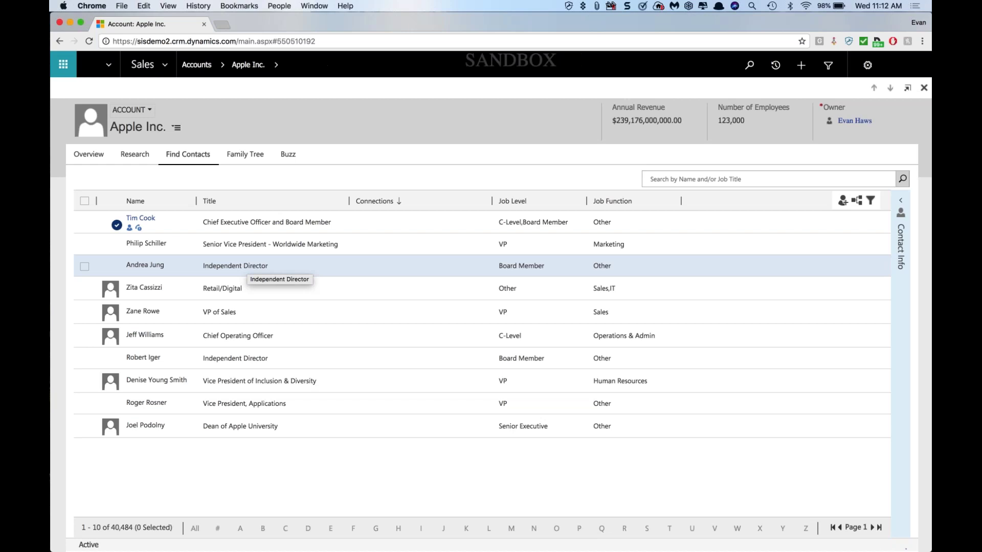
pyautogui.click(85, 246)
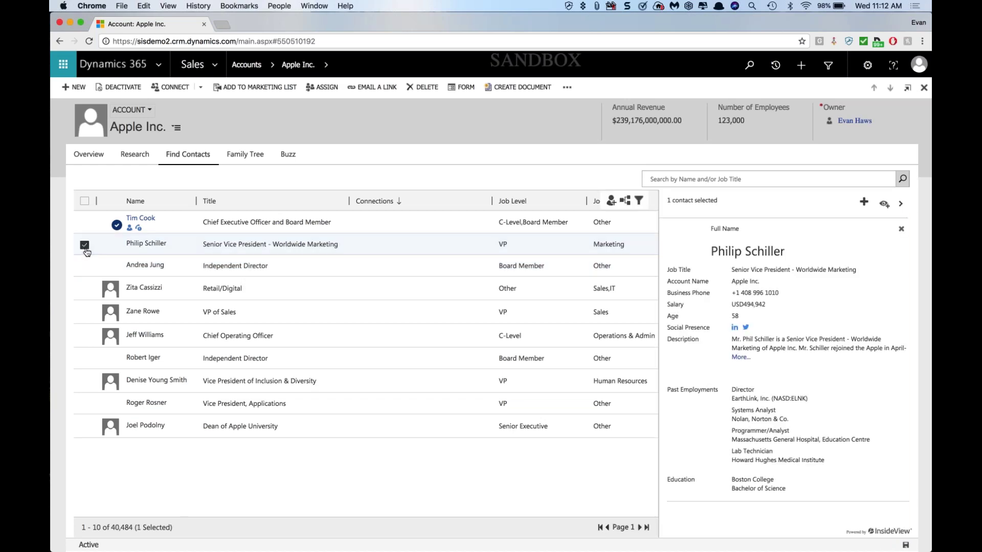
pyautogui.click(84, 313)
pyautogui.click(85, 289)
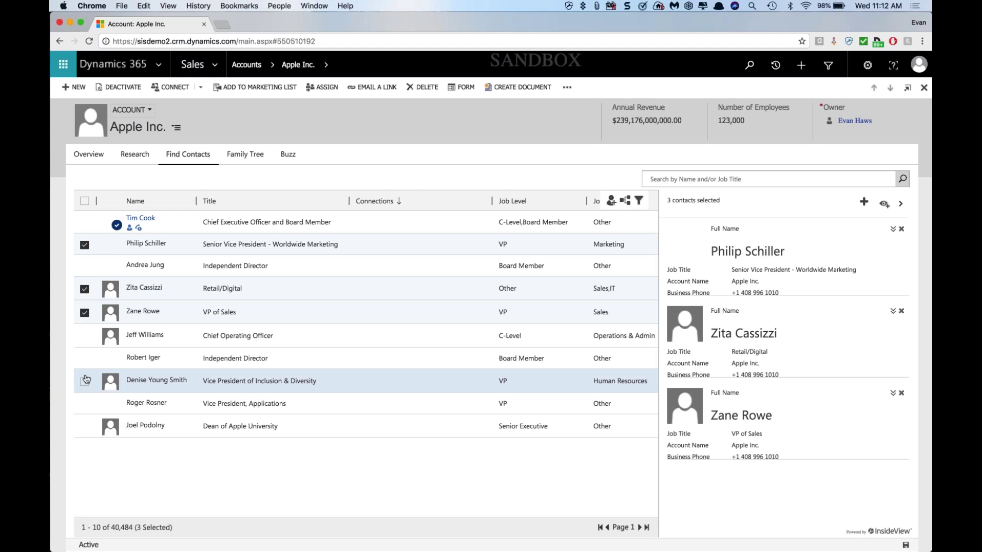
pyautogui.click(84, 336)
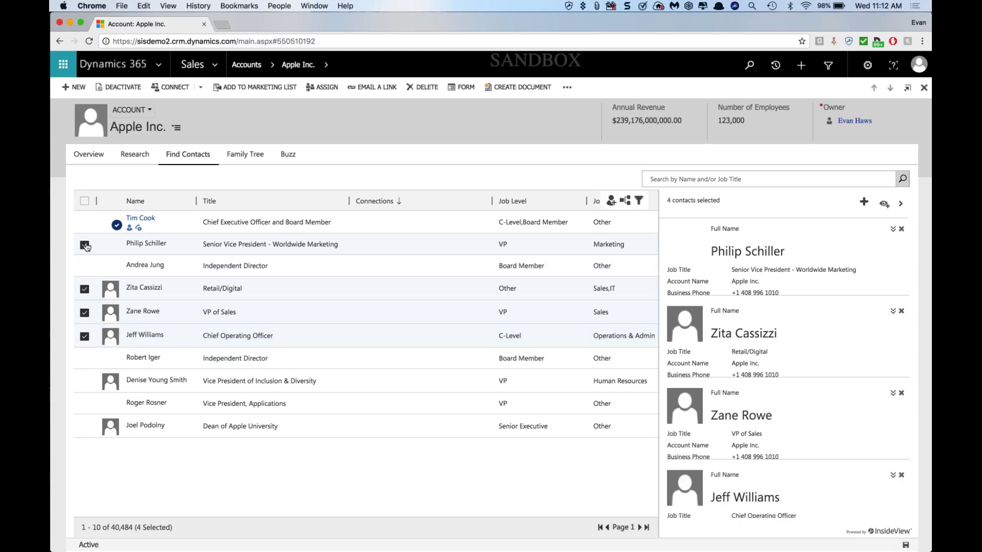
pyautogui.click(864, 201)
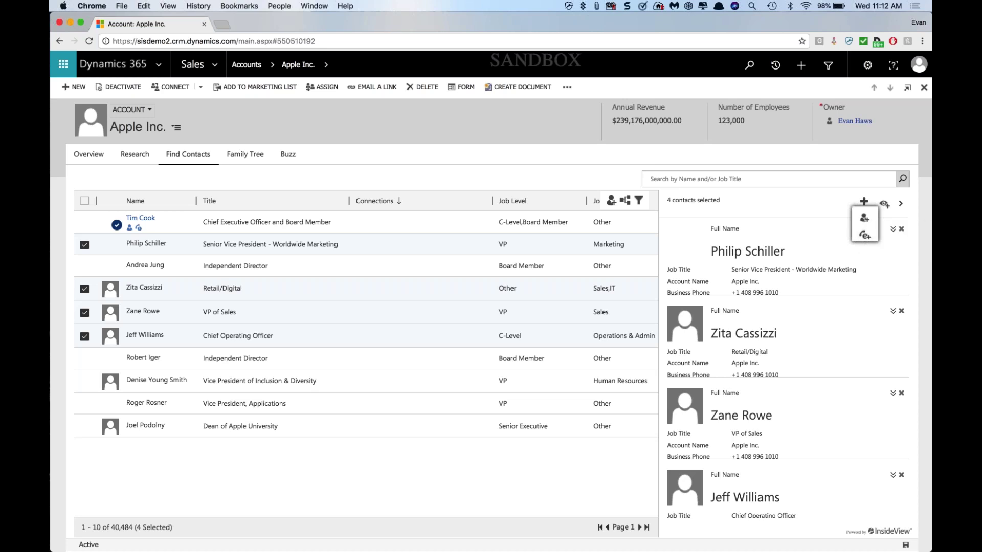
pyautogui.click(864, 235)
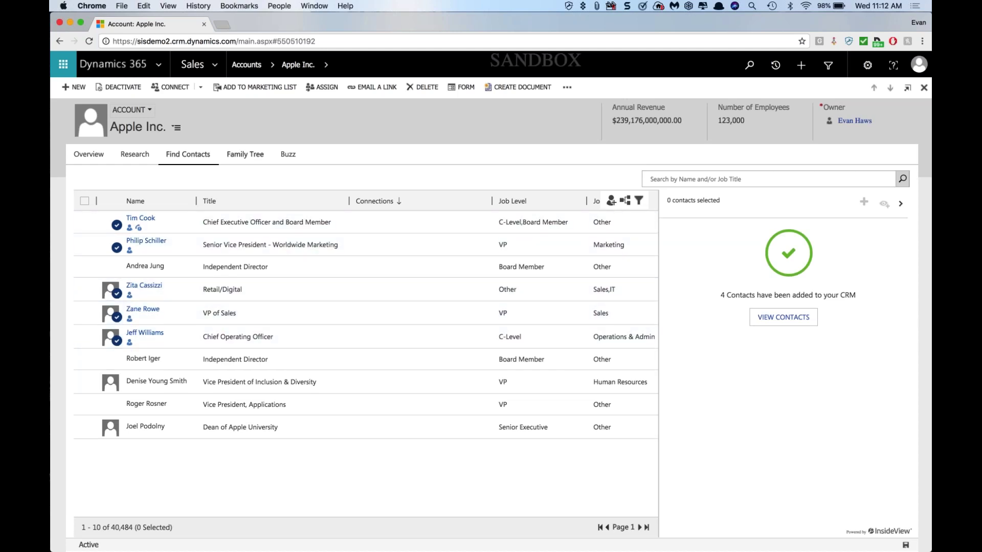
# Step: Return to the Apple Inc. account record, reload it, and check its Contacts list and address map
pyautogui.click(307, 63)
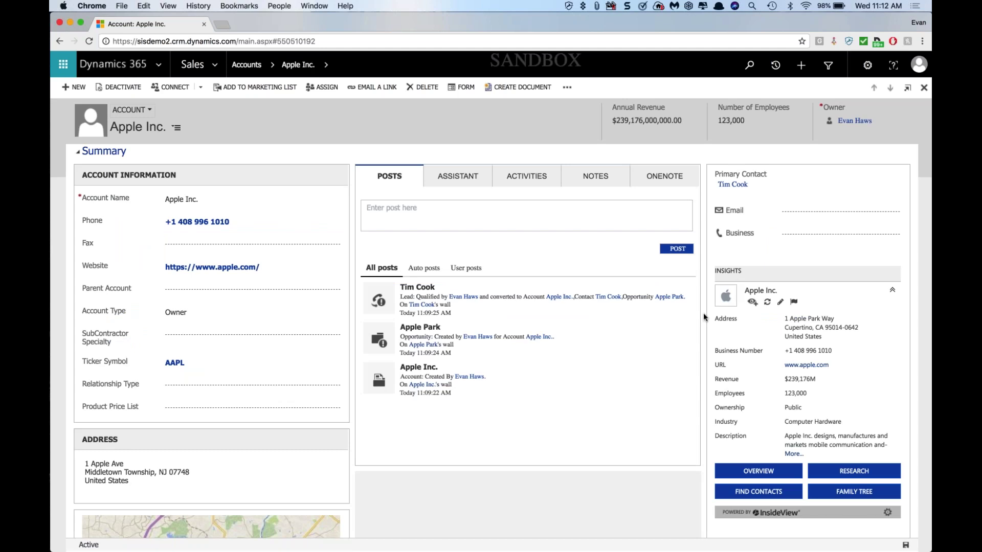
pyautogui.scroll(-1, 703, 313)
pyautogui.scroll(-3, 703, 317)
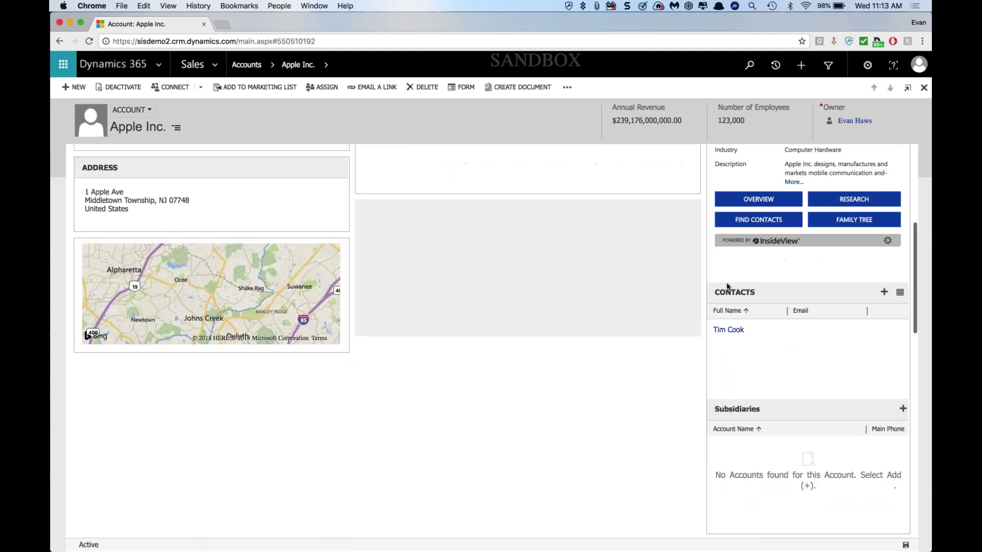
pyautogui.click(90, 42)
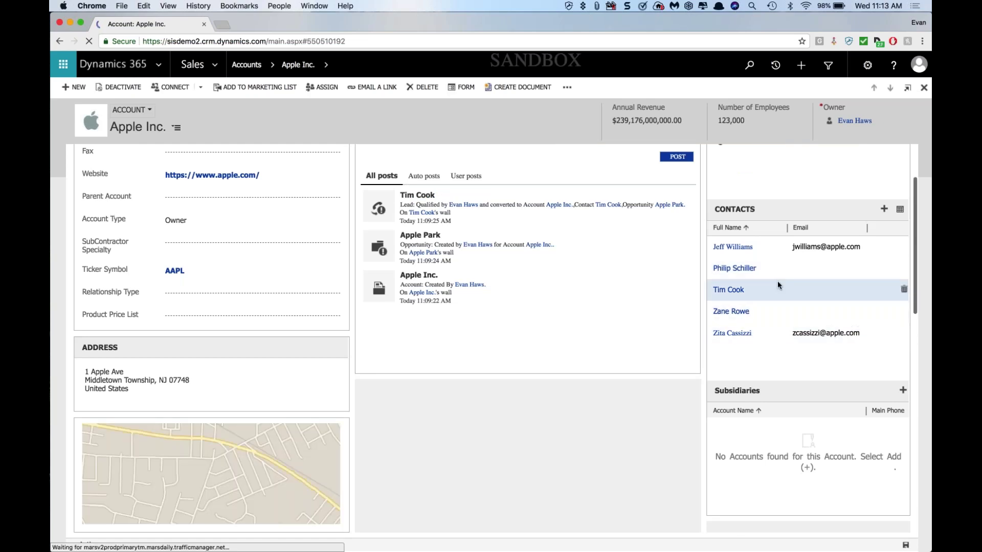
pyautogui.scroll(-2, 773, 483)
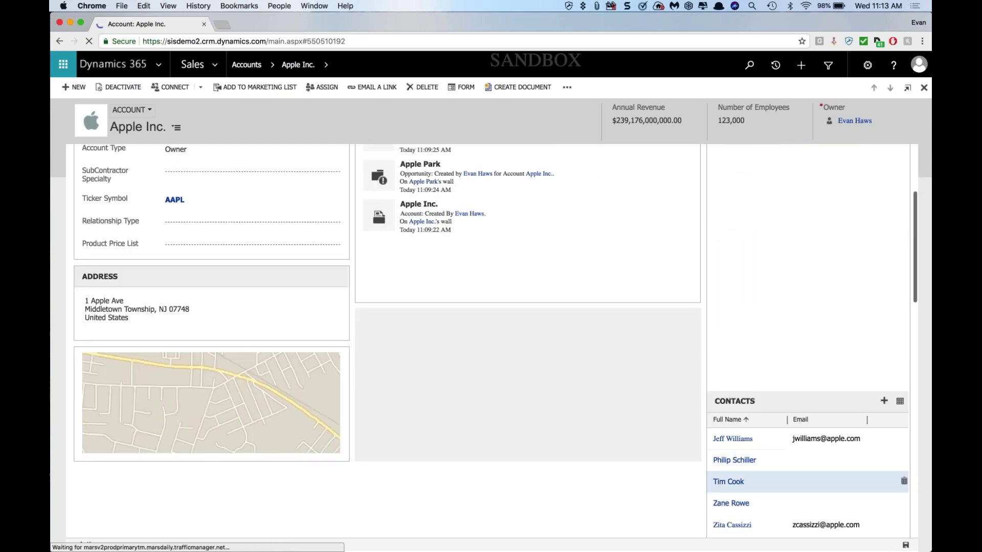
pyautogui.scroll(-3, 772, 486)
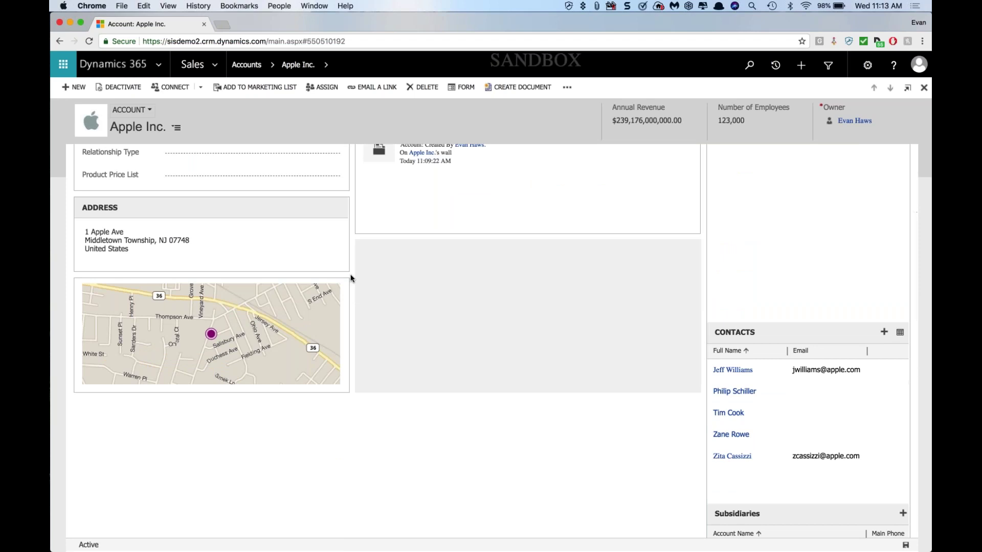
# Step: Open the Apple Park opportunity from the recent records and set its estimated revenue to $50,000,000
pyautogui.click(775, 66)
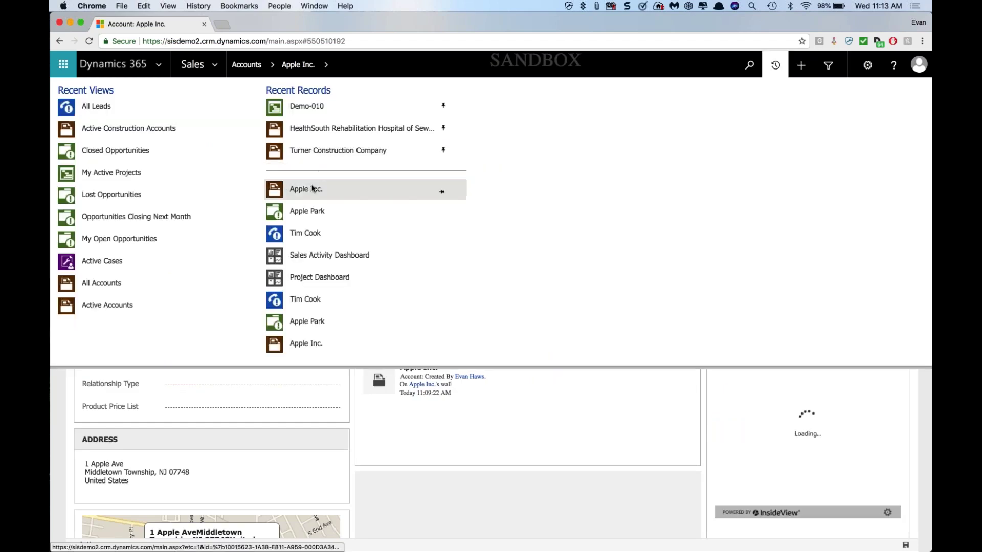
pyautogui.click(307, 210)
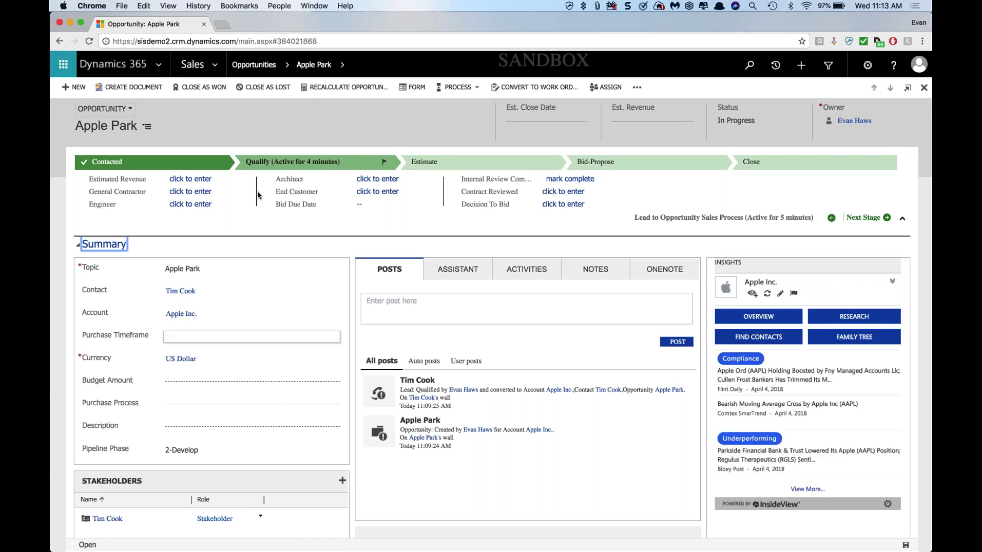
pyautogui.click(194, 181)
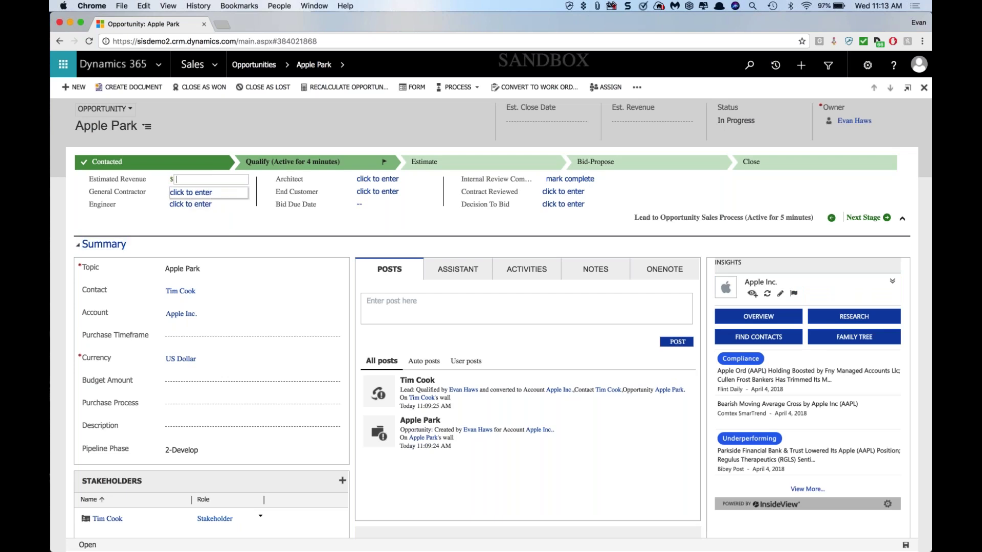
pyautogui.write('5,000,')
pyautogui.write('000000')
pyautogui.press('Return')
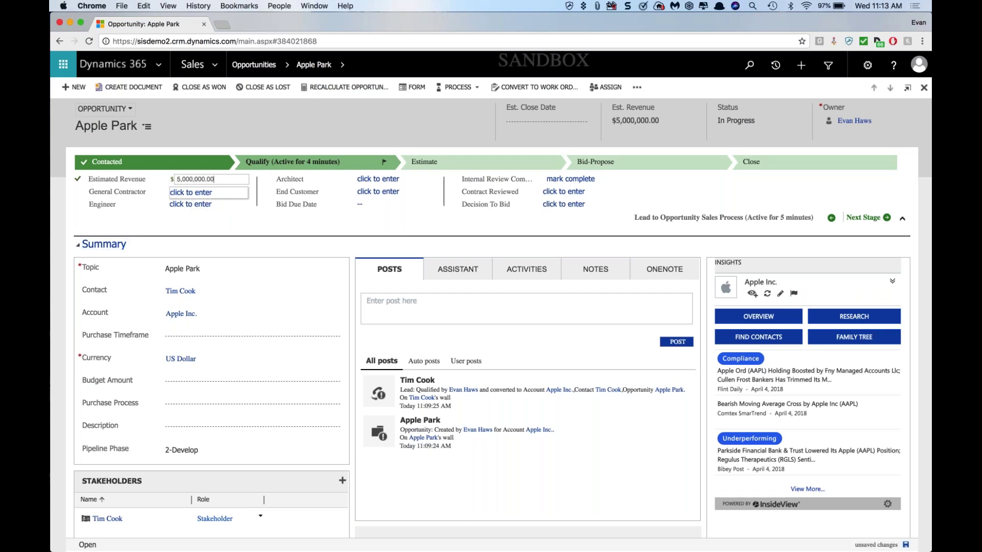
pyautogui.write('0')
pyautogui.press('Return')
pyautogui.press('Tab')
pyautogui.press('Tab')
pyautogui.press('Tab')
pyautogui.press('Tab')
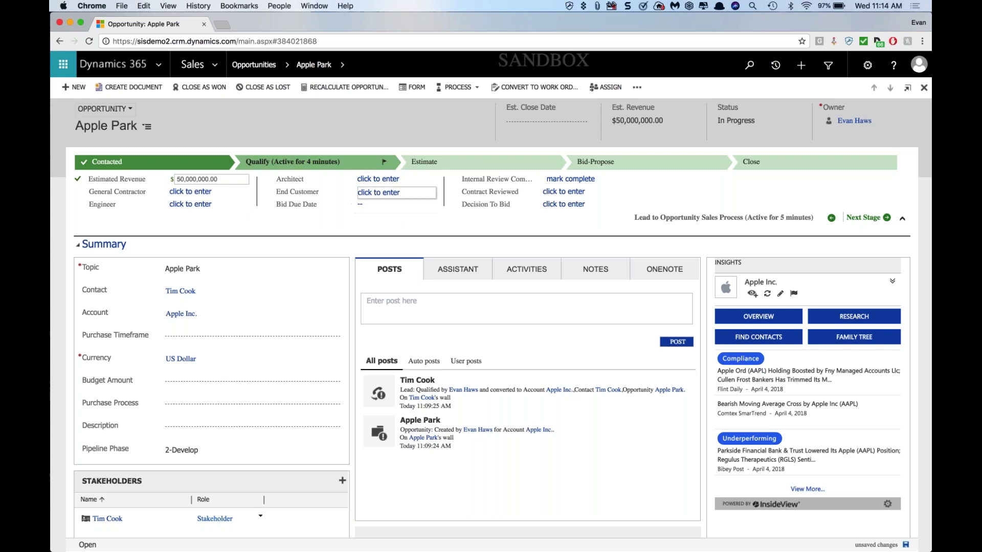
# Step: In the Qualify stage, set General Contractor to Yes, Engineer to No, Architect to Yes and End Customer to Yes
pyautogui.click(198, 192)
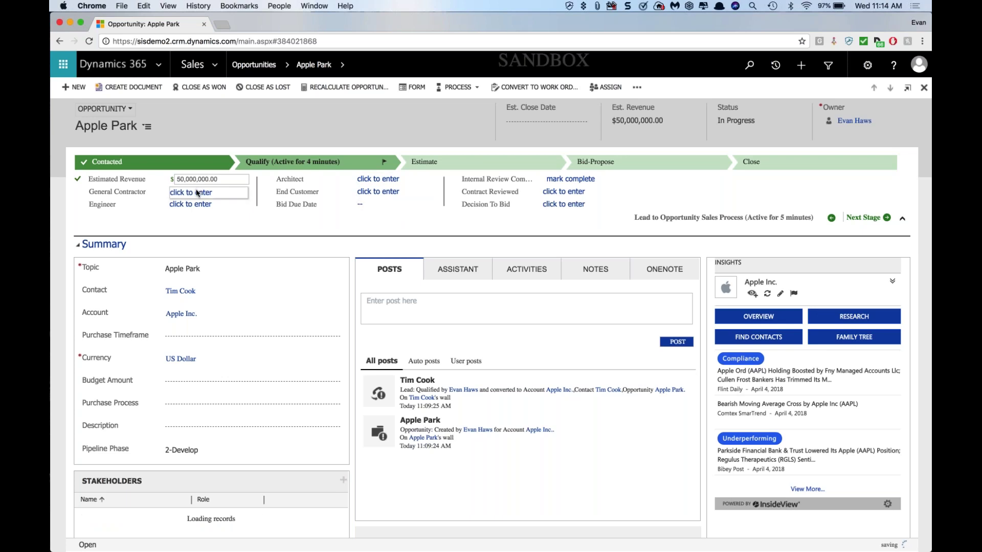
pyautogui.click(189, 197)
pyautogui.click(184, 203)
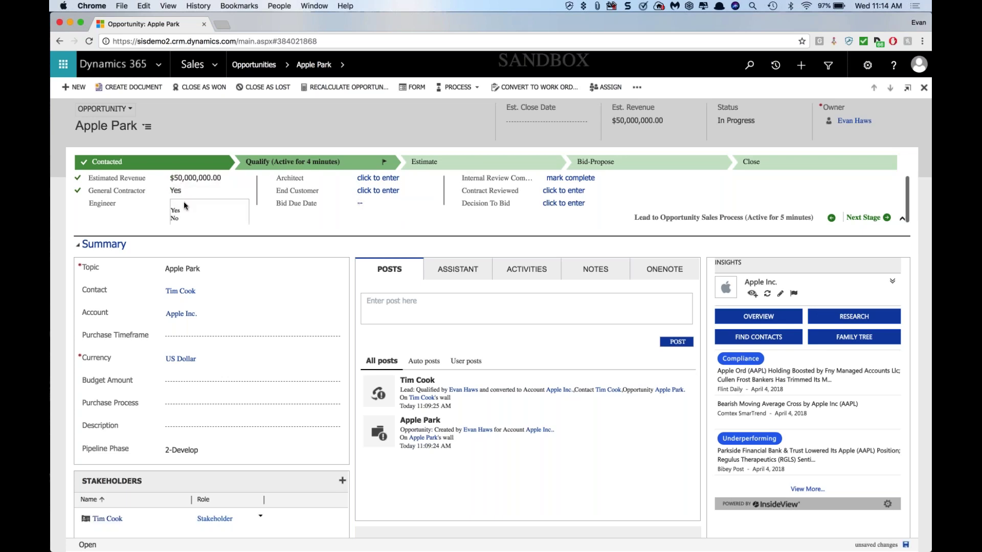
pyautogui.click(175, 218)
pyautogui.click(375, 182)
pyautogui.click(370, 186)
pyautogui.click(366, 195)
pyautogui.click(366, 199)
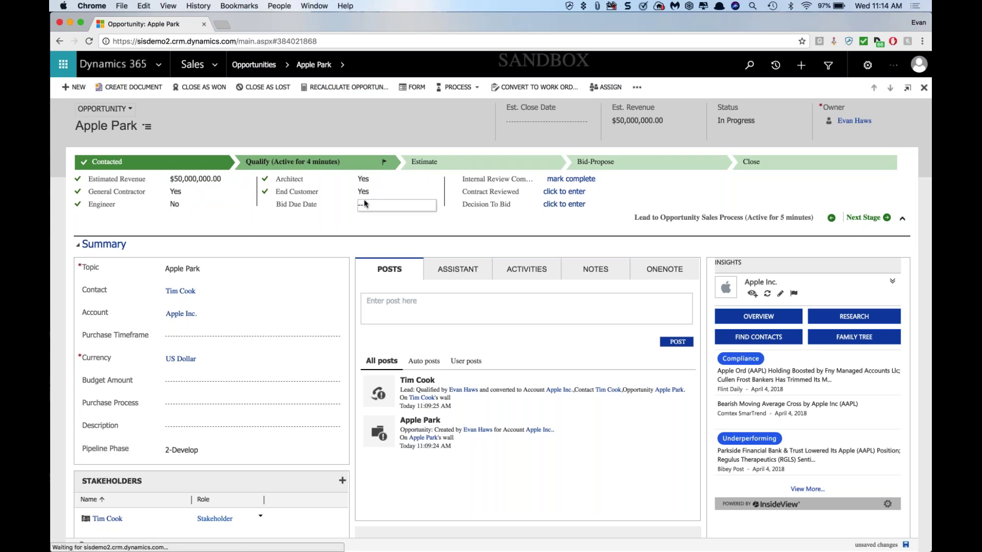
# Step: Set the opportunity's bid due date to 5/10/2018 at 10:00 AM
pyautogui.click(364, 204)
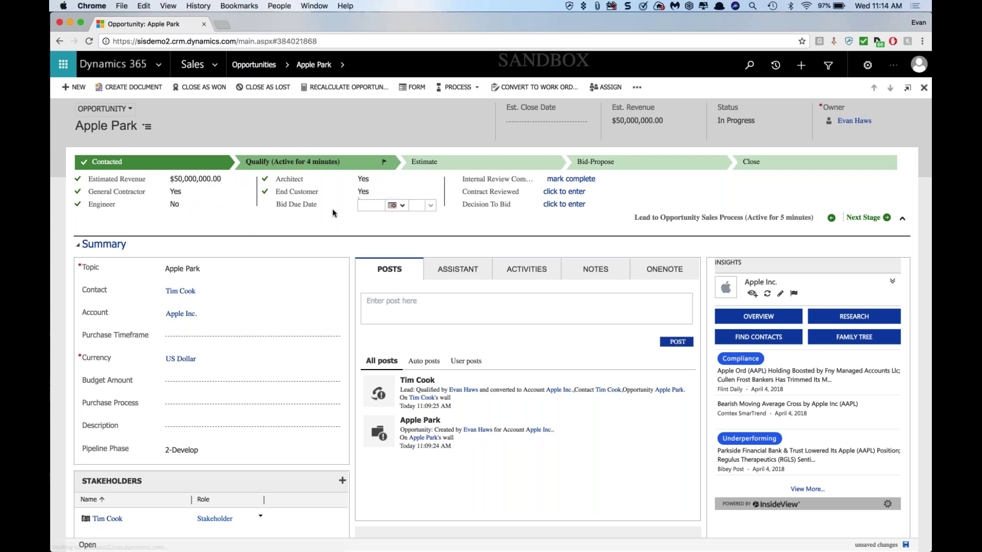
pyautogui.click(399, 210)
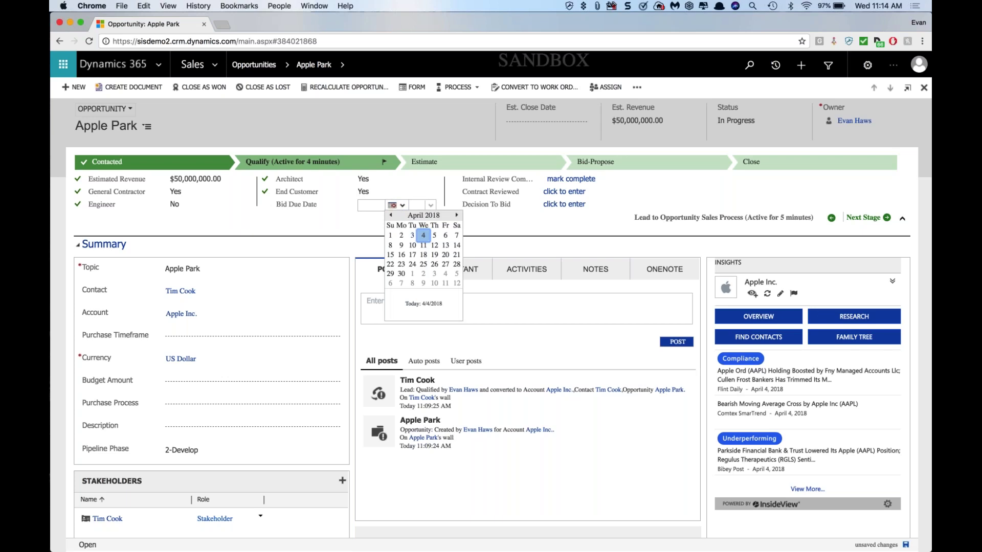
pyautogui.click(434, 283)
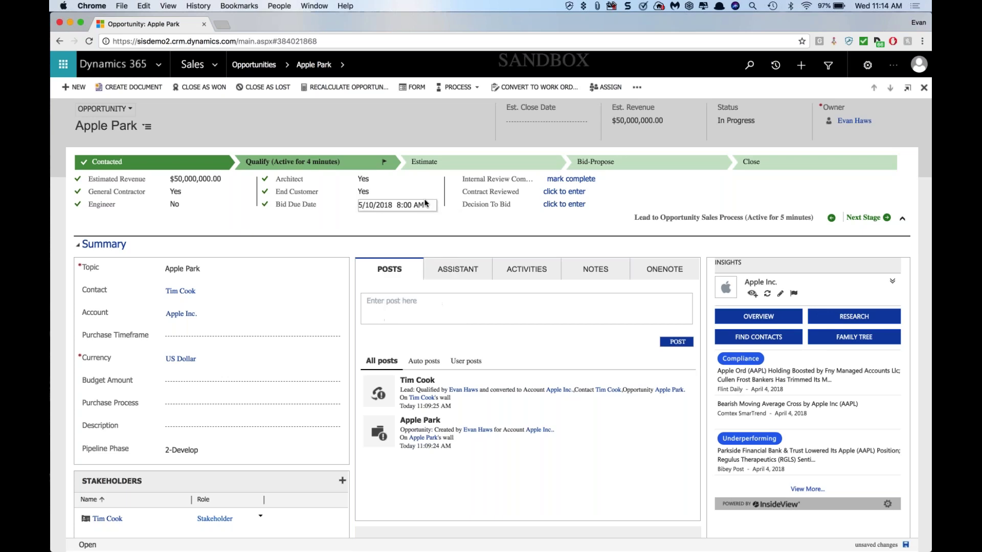
pyautogui.click(431, 205)
pyautogui.scroll(-10, 421, 254)
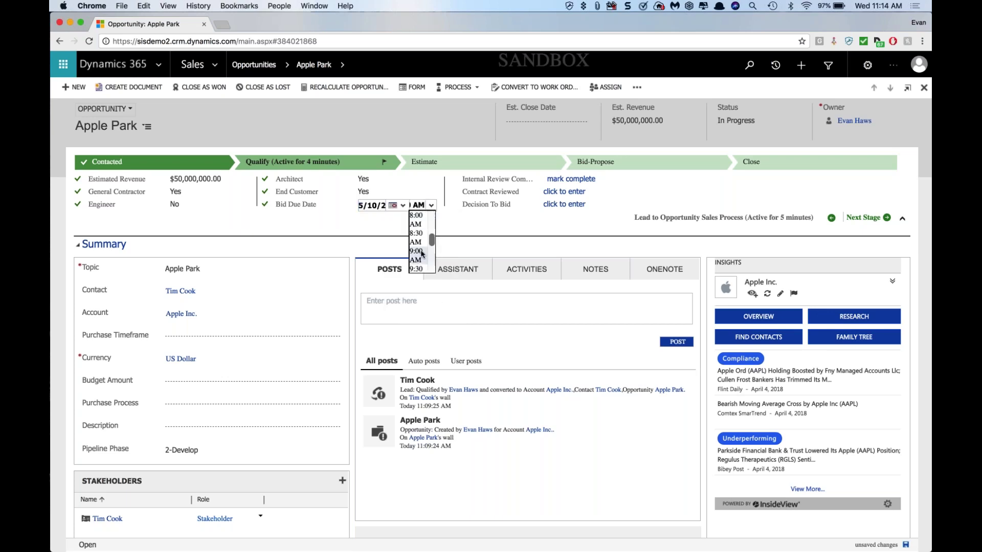
pyautogui.click(419, 250)
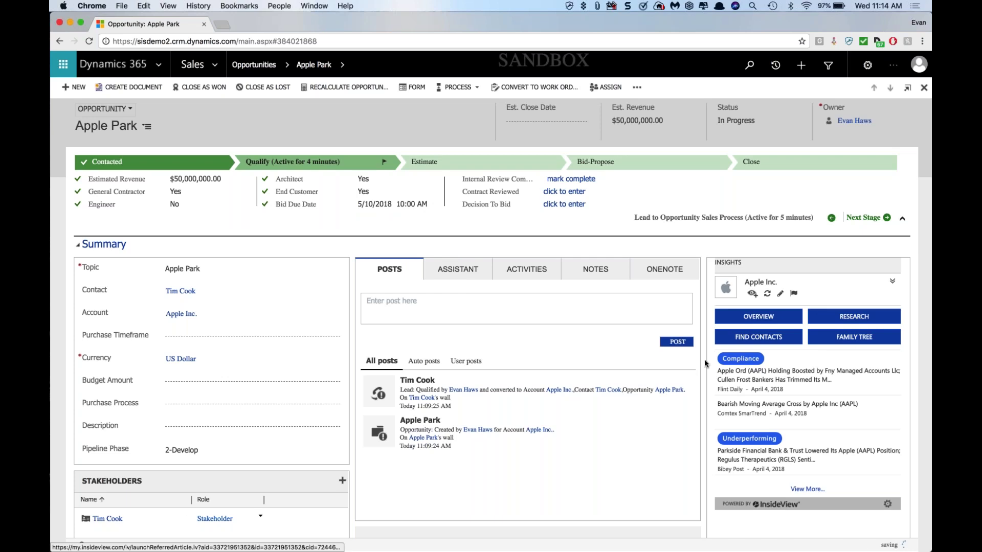
# Step: Search contacts for "apple" in the opportunity's Stakeholders section and add the Retail/Digital contact as a stakeholder
pyautogui.scroll(-10, 704, 363)
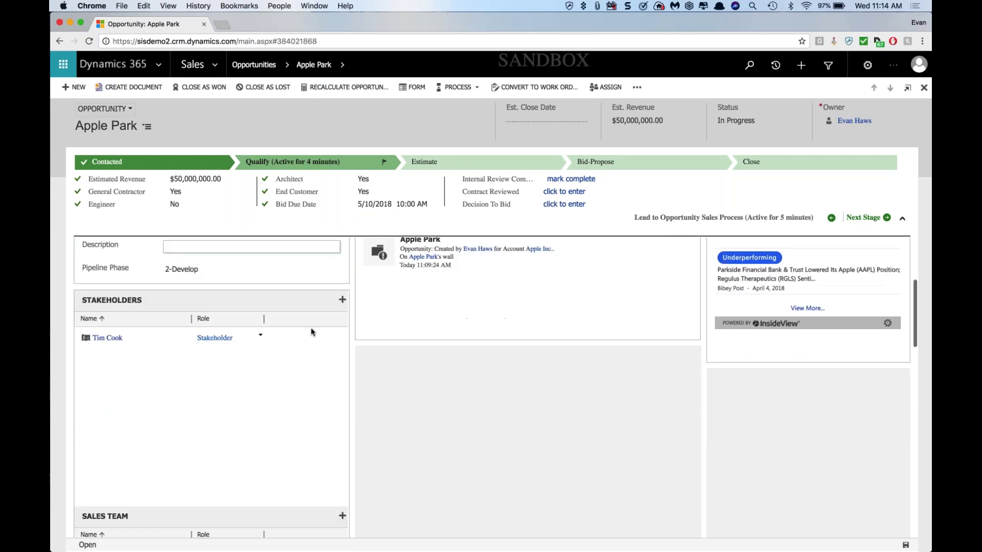
pyautogui.scroll(-3, 154, 395)
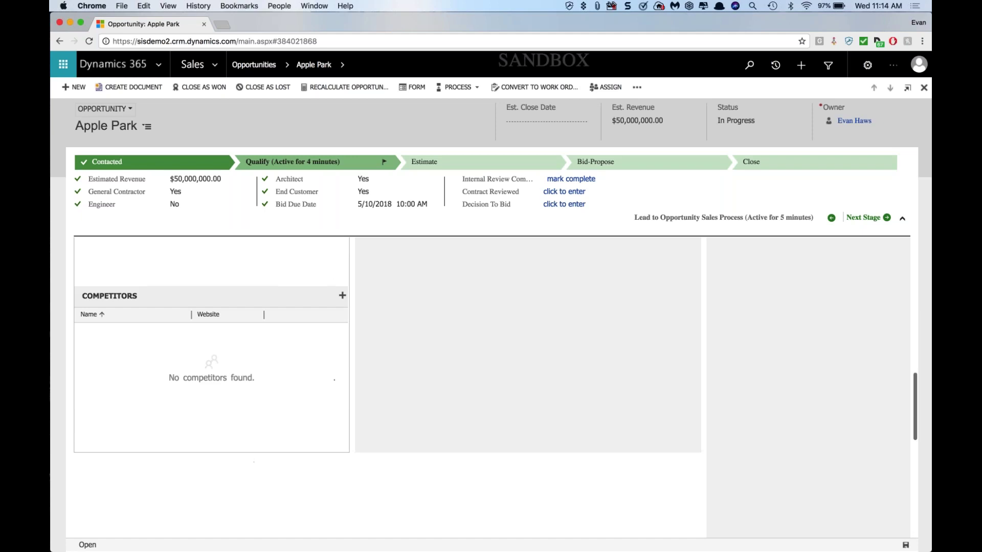
pyautogui.scroll(10, 323, 343)
pyautogui.click(342, 341)
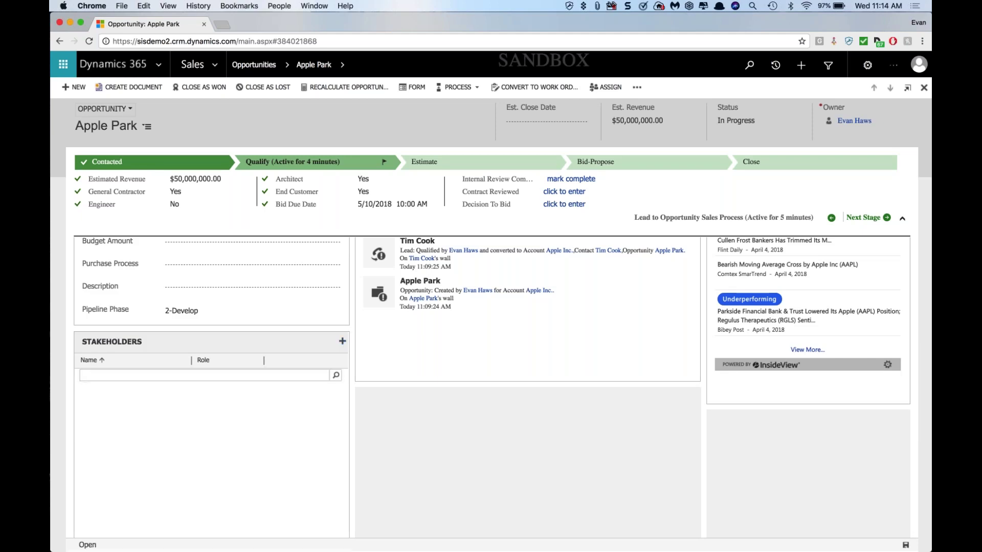
pyautogui.click(336, 376)
pyautogui.scroll(-2, 294, 438)
pyautogui.click(223, 375)
pyautogui.write('apple')
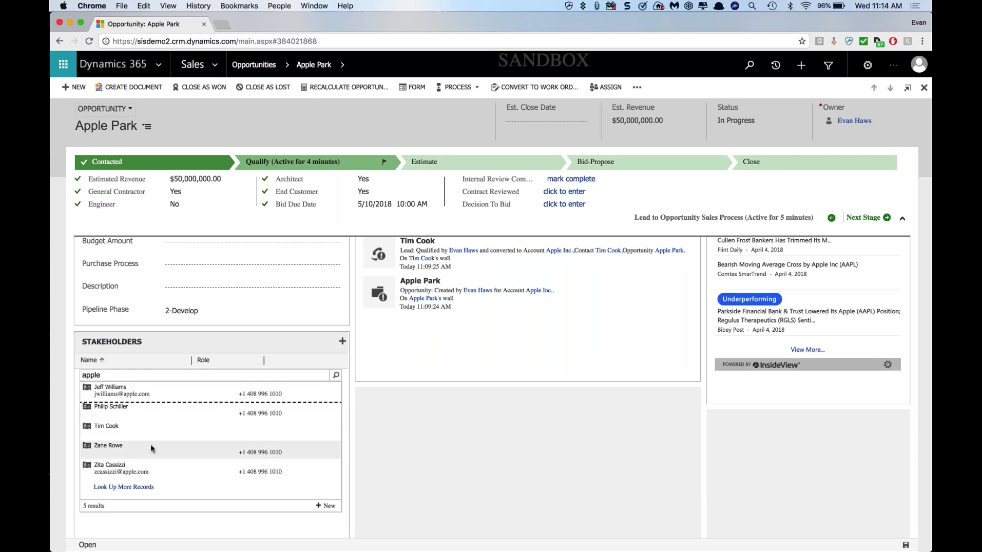
pyautogui.click(144, 464)
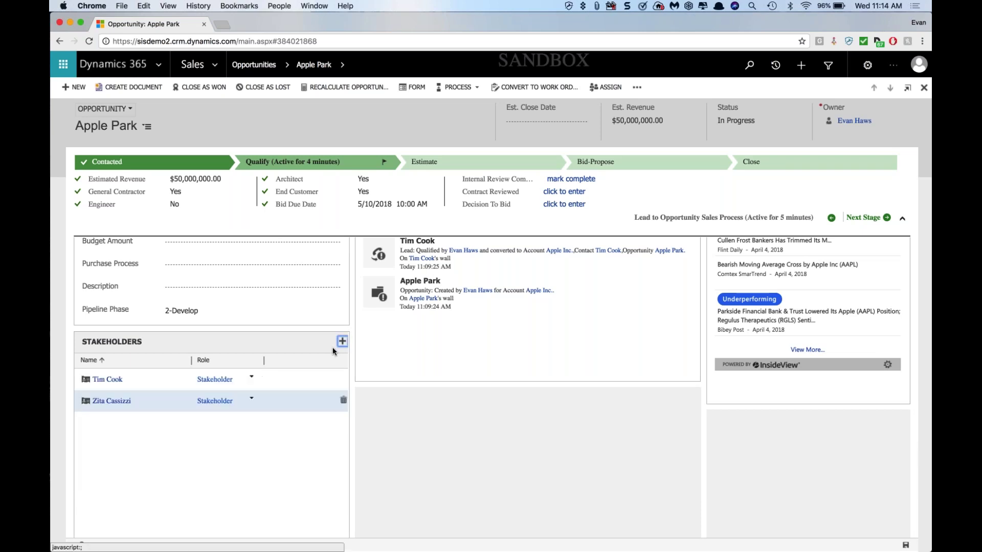
# Step: Add the Chief Operating Officer and the Worldwide Marketing senior vice president as stakeholders, searching contacts for "apple"
pyautogui.click(342, 341)
pyautogui.write('apple')
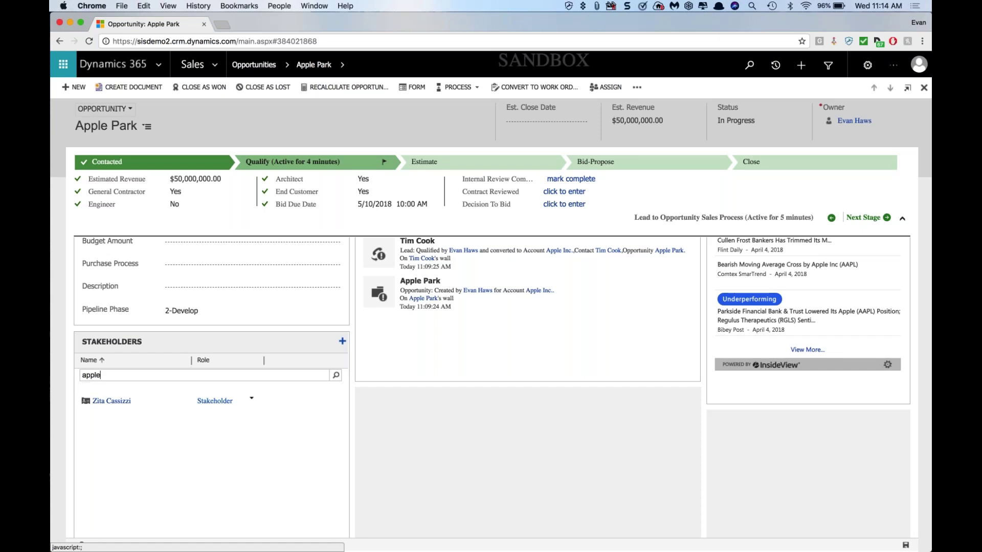
pyautogui.click(135, 398)
pyautogui.click(342, 341)
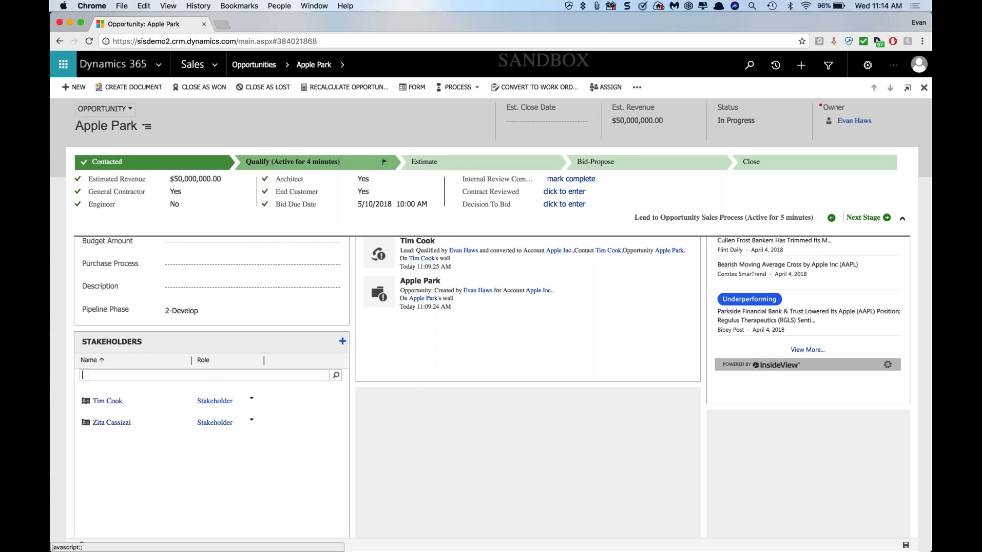
pyautogui.write('apple')
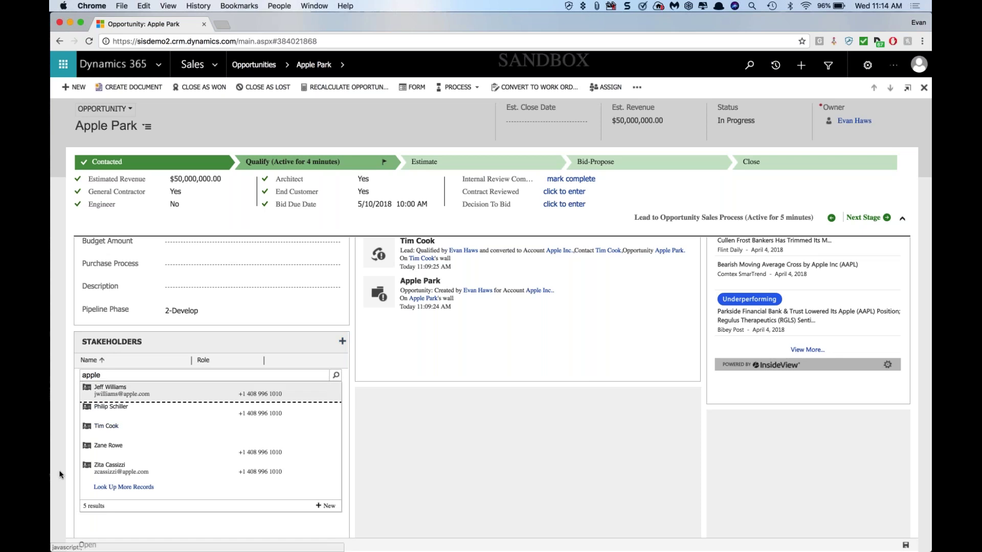
pyautogui.click(131, 425)
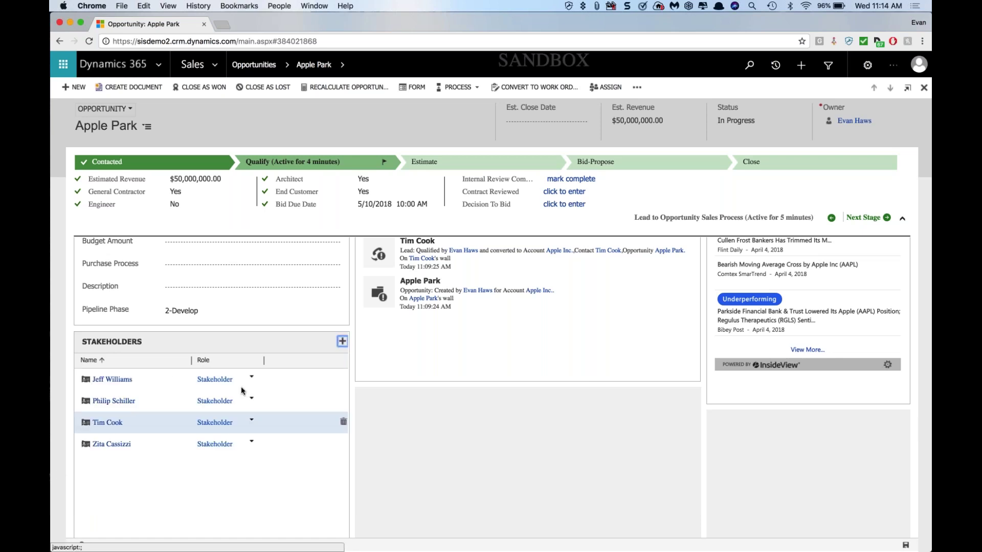
# Step: Set the third-listed stakeholder's role to Influencer, the Retail/Digital contact's to Decision Maker, and the Worldwide Marketing senior vice president's to Champion
pyautogui.click(248, 426)
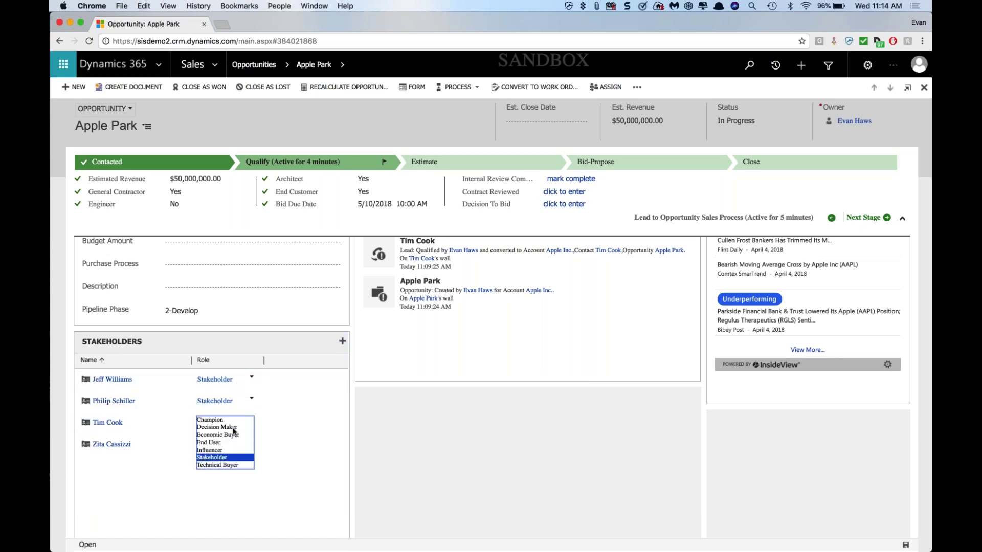
pyautogui.click(210, 443)
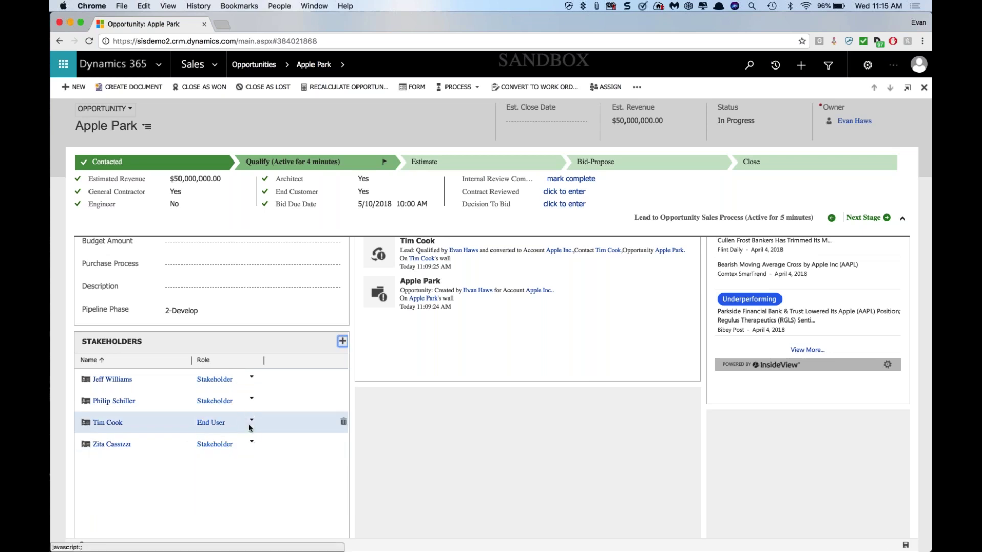
pyautogui.click(250, 426)
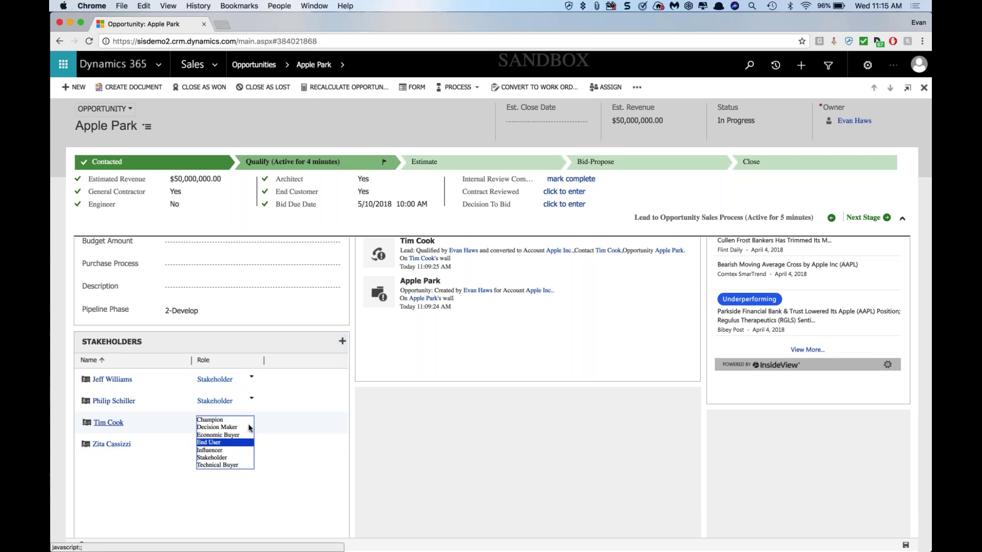
pyautogui.click(220, 451)
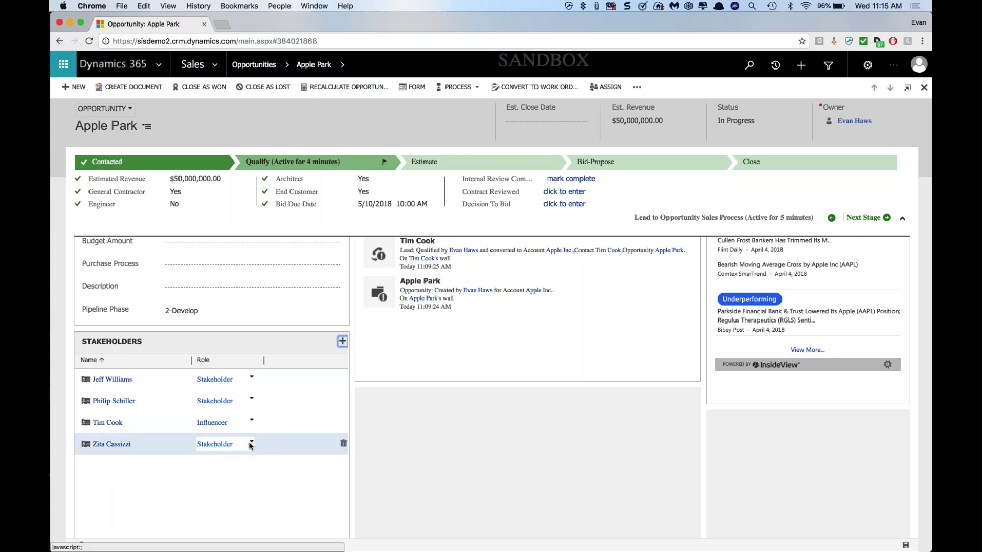
pyautogui.click(250, 441)
pyautogui.click(241, 449)
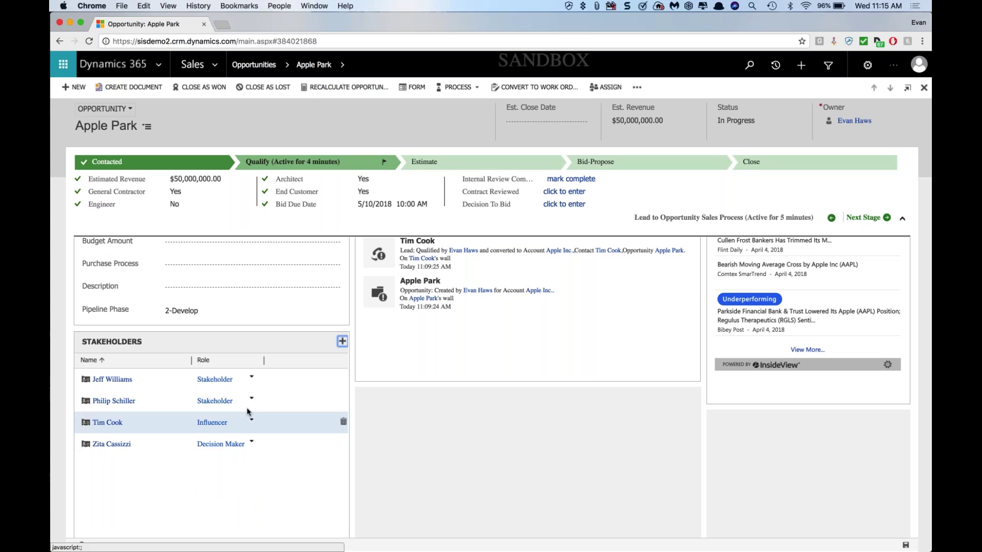
pyautogui.click(250, 400)
pyautogui.click(210, 398)
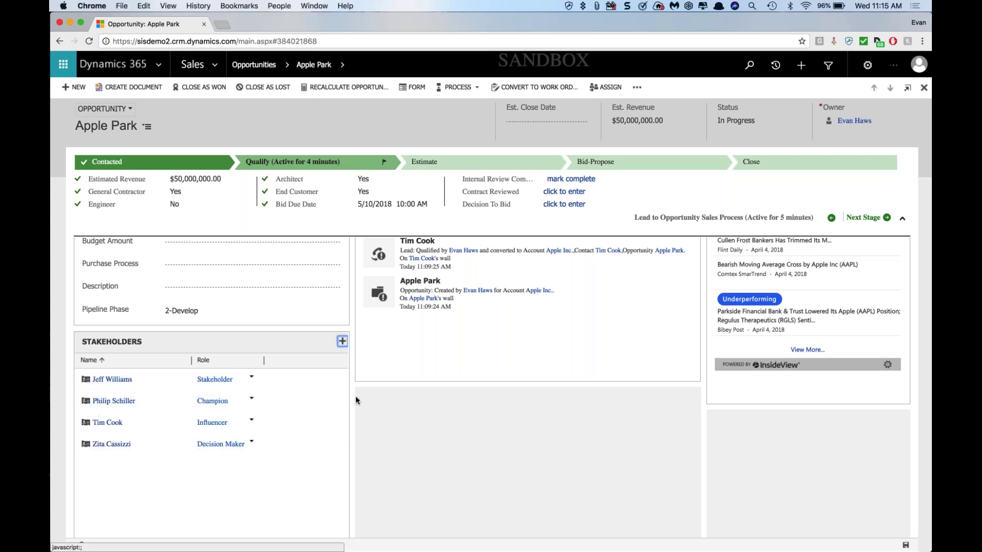
# Step: Try to add a user to the opportunity's Sales Team from the suggested records
pyautogui.scroll(-5, 355, 396)
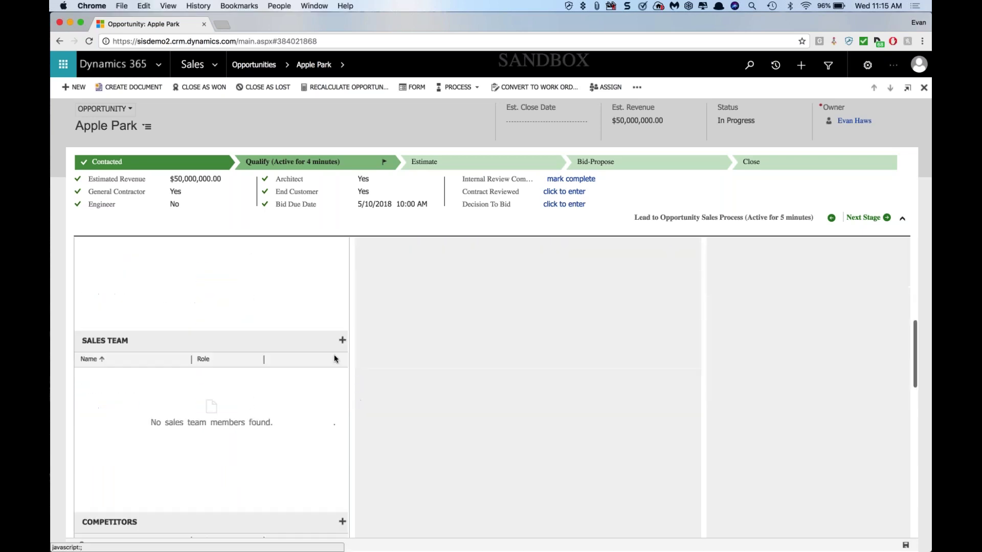
pyautogui.write('jeff')
pyautogui.click(238, 391)
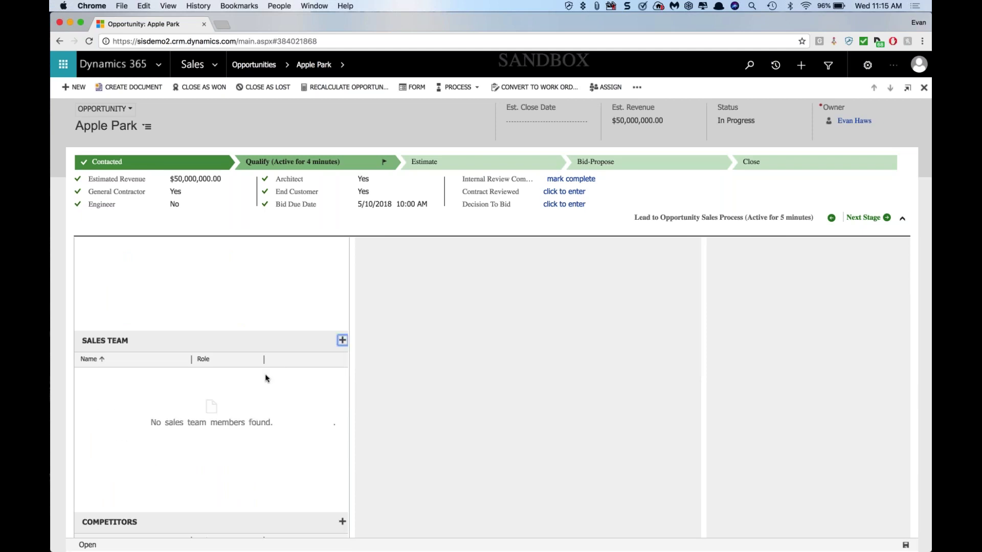
pyautogui.click(343, 340)
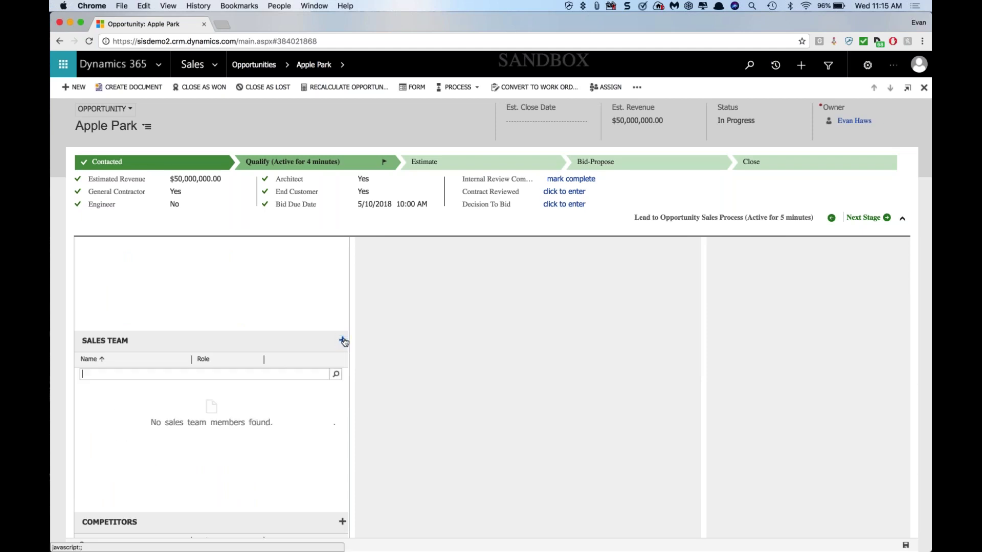
pyautogui.click(336, 374)
pyautogui.click(205, 405)
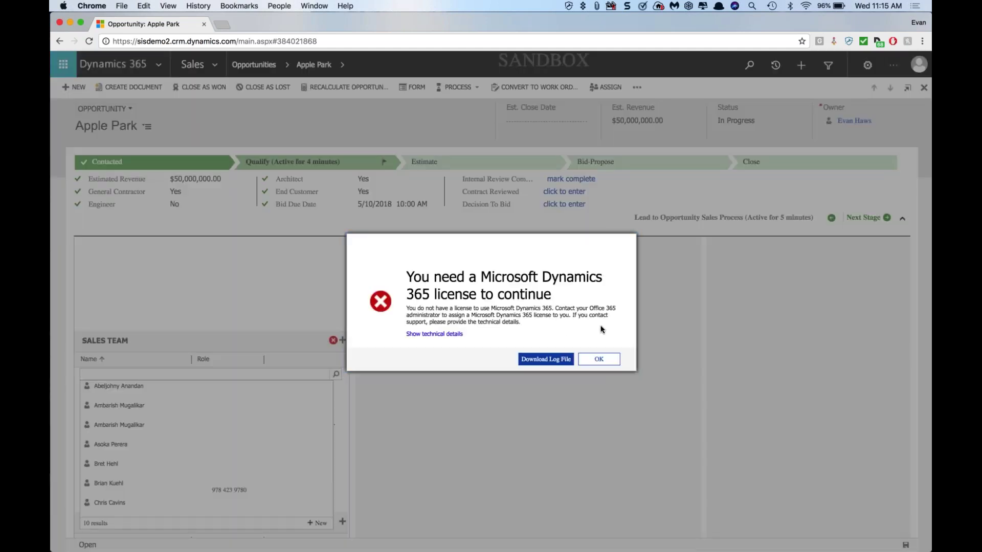
pyautogui.click(598, 359)
# Step: Add the opportunity owner and the user listed directly below them to the Sales Team from the full user lookup
pyautogui.scroll(-4, 136, 494)
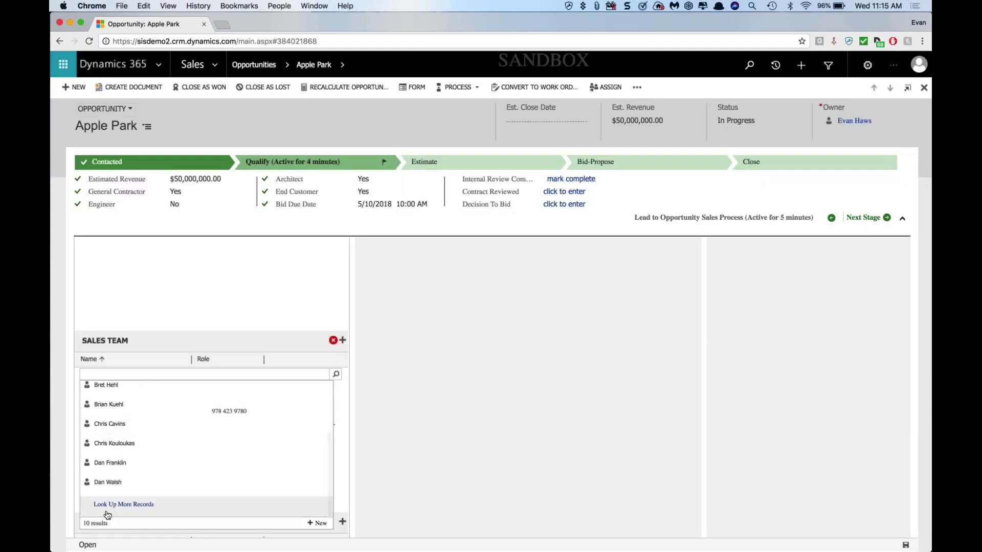
pyautogui.click(128, 504)
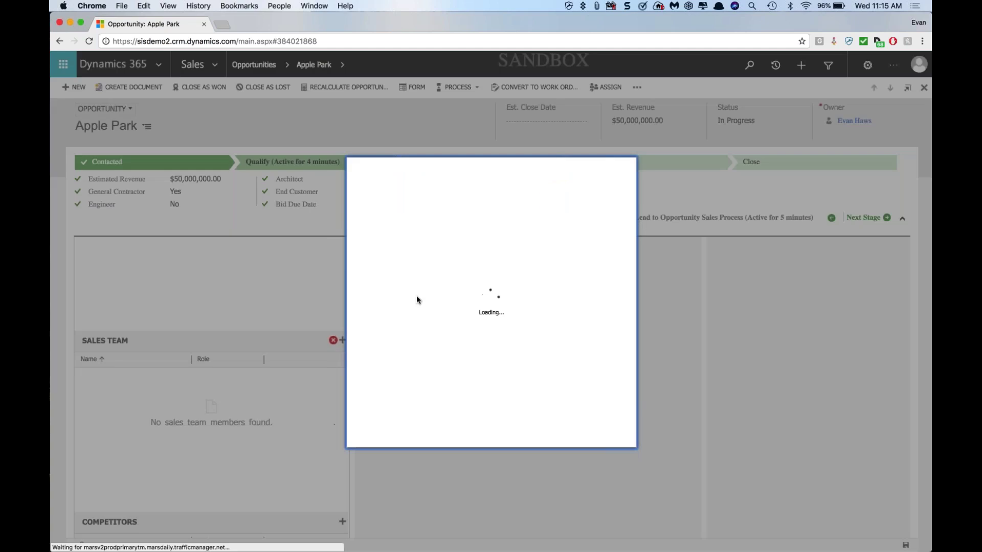
pyautogui.scroll(-10, 419, 300)
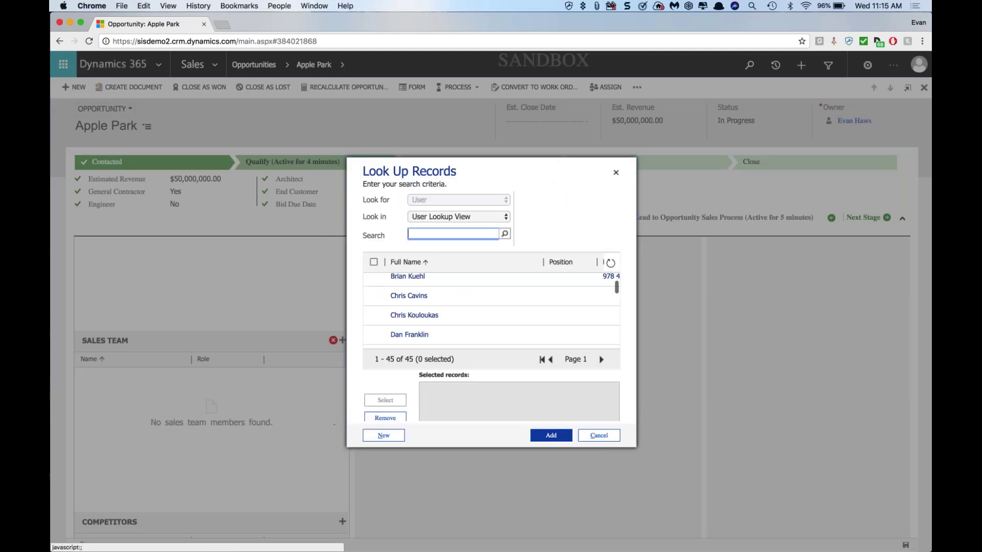
pyautogui.scroll(-3, 409, 307)
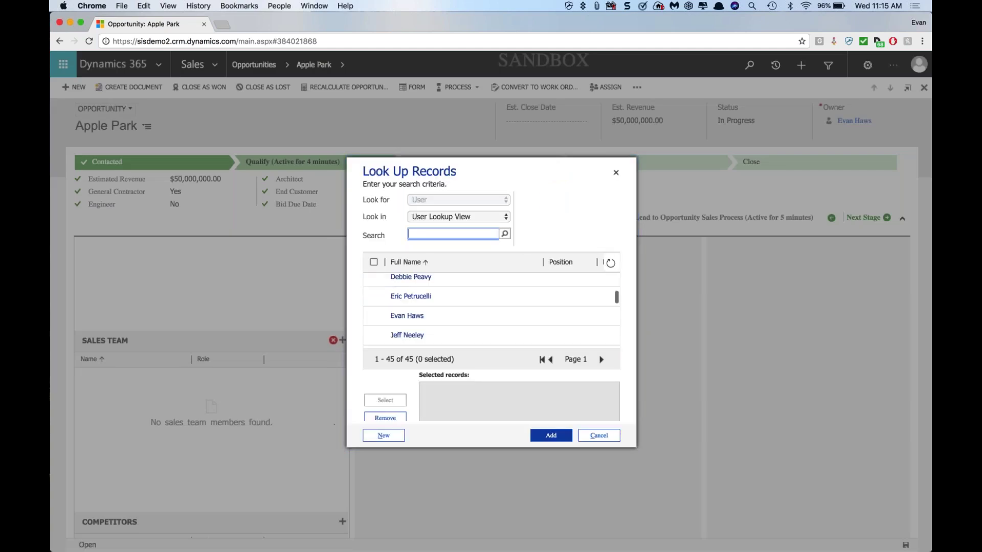
pyautogui.click(374, 316)
pyautogui.scroll(-1, 376, 314)
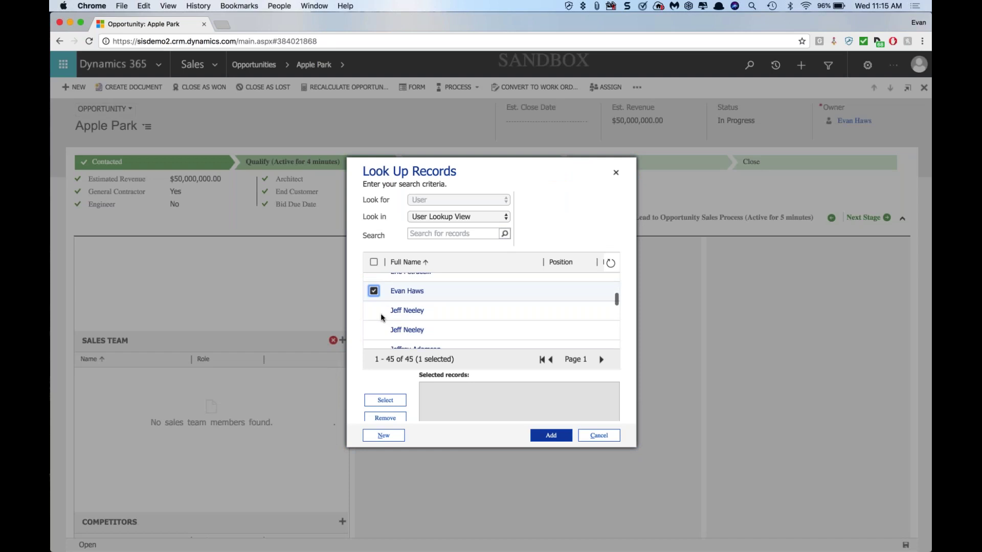
pyautogui.click(385, 400)
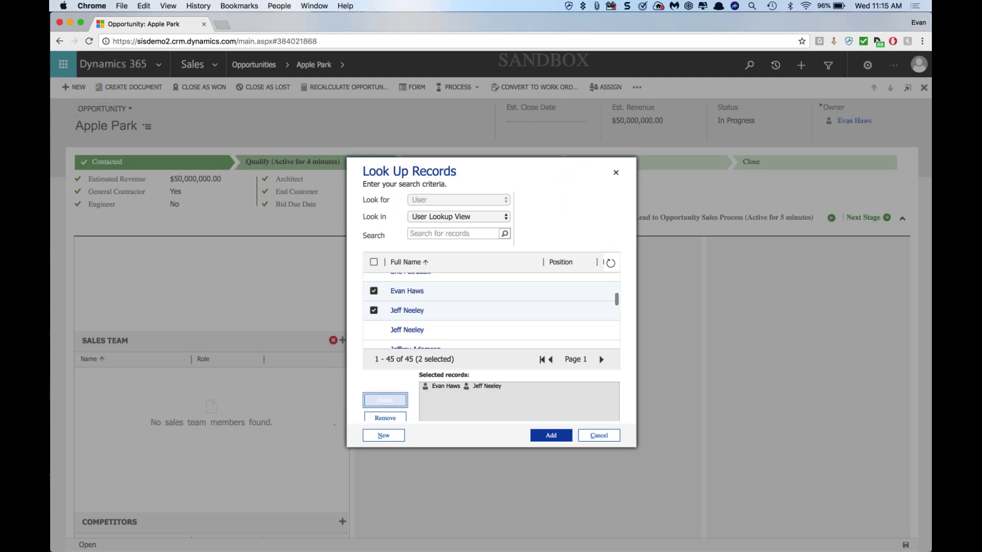
pyautogui.press('Return')
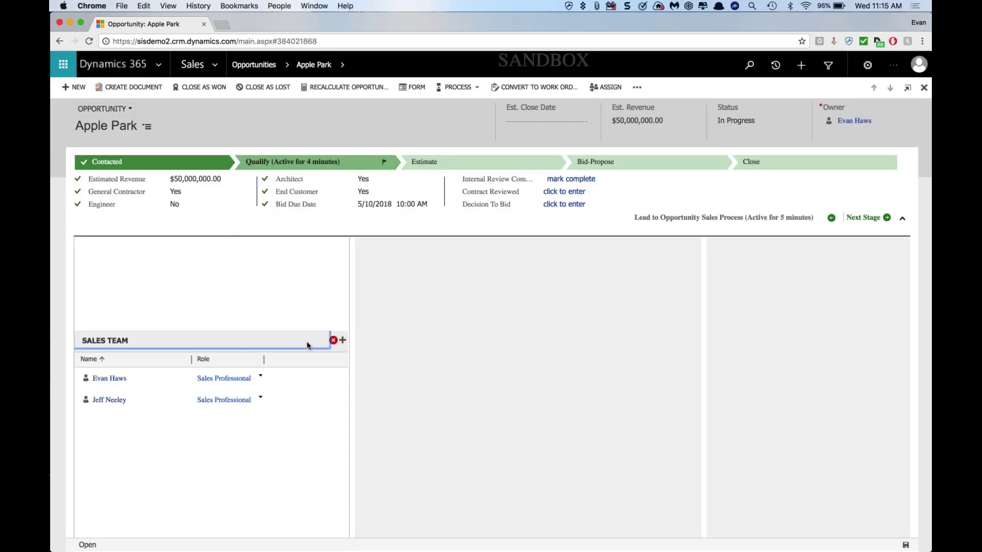
# Step: Set the opportunity owner's Sales Team role to Industry Expert and the second member's role to Technical Sales Professional
pyautogui.click(256, 381)
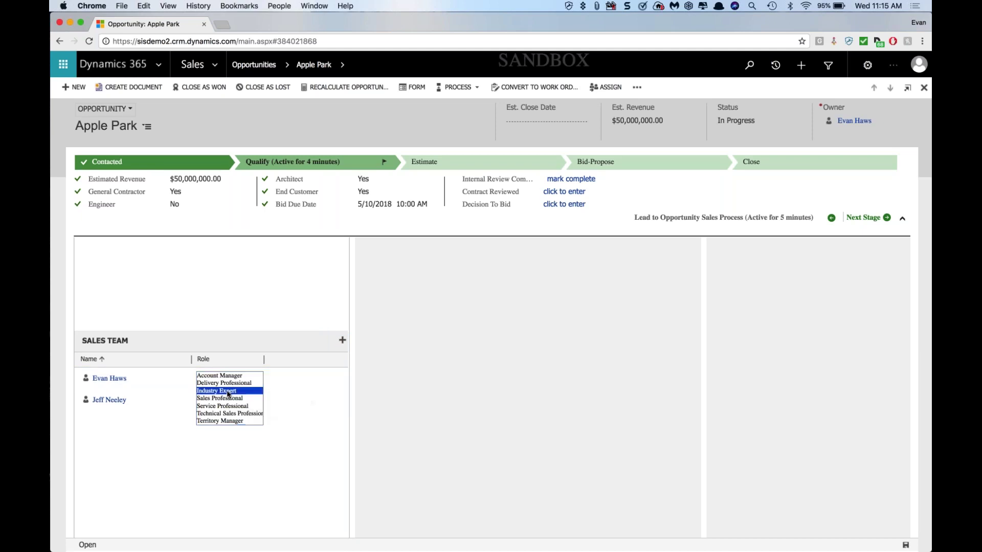
pyautogui.click(240, 391)
pyautogui.click(257, 400)
pyautogui.click(239, 435)
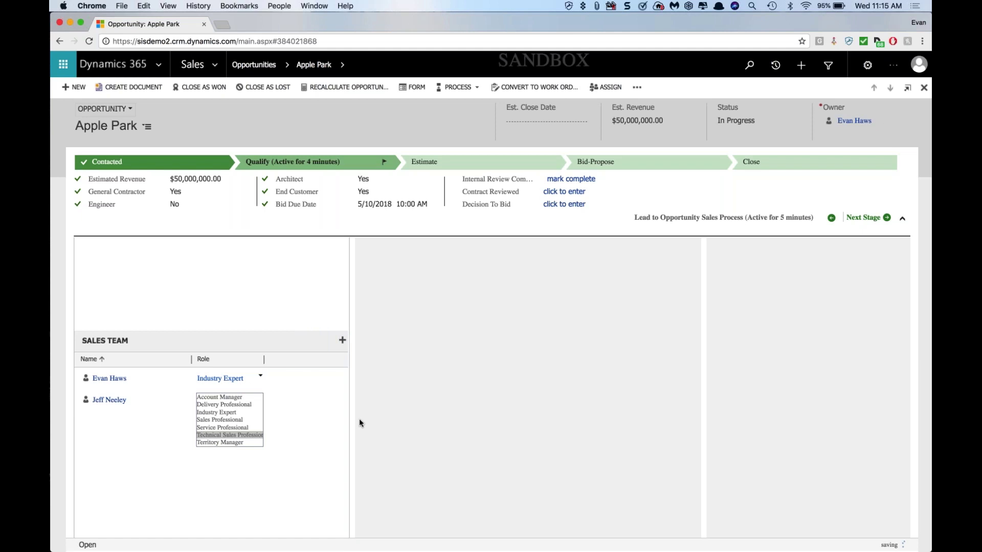
# Step: Add ACME Tools, Holder Construction Co., HPS Schonox and Walbridge as the opportunity's competitors from the full competitor lookup
pyautogui.scroll(-5, 354, 418)
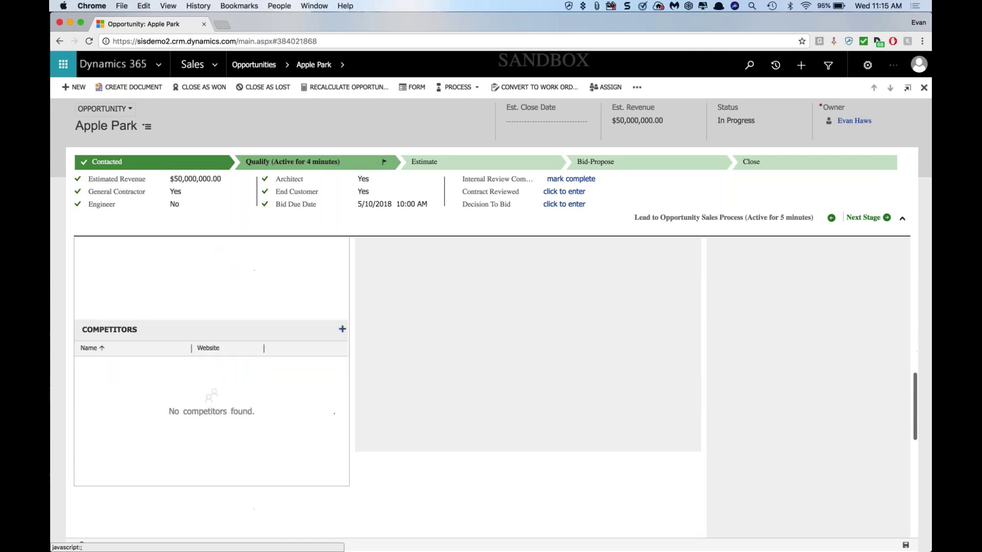
pyautogui.click(342, 330)
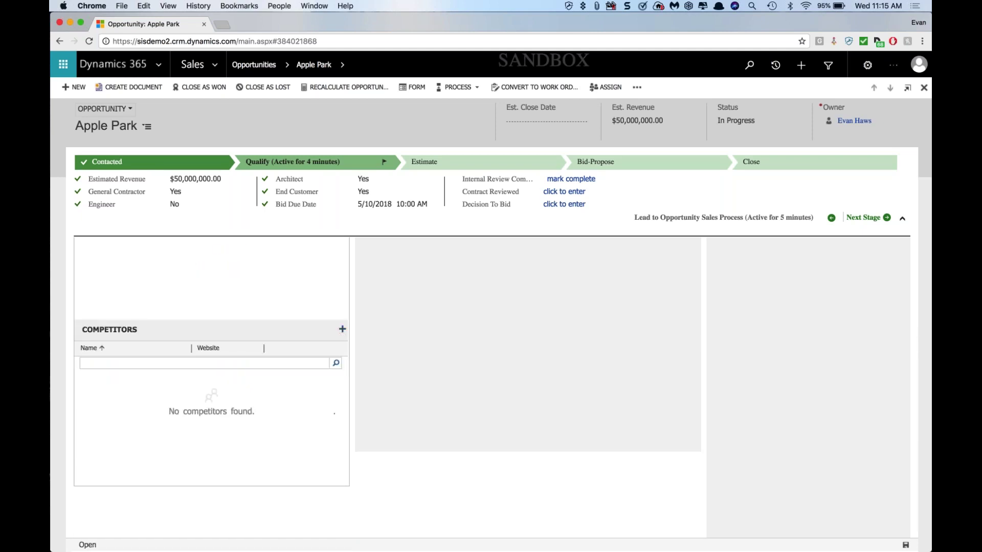
pyautogui.scroll(-2, 147, 402)
pyautogui.click(146, 493)
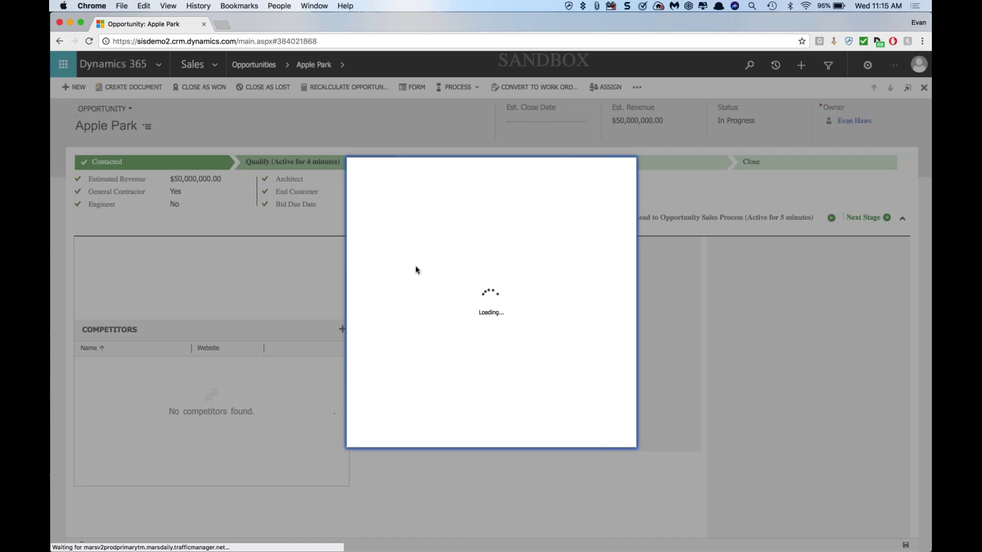
pyautogui.click(374, 282)
pyautogui.click(373, 326)
pyautogui.scroll(-2, 373, 327)
pyautogui.click(374, 328)
pyautogui.scroll(-2, 374, 328)
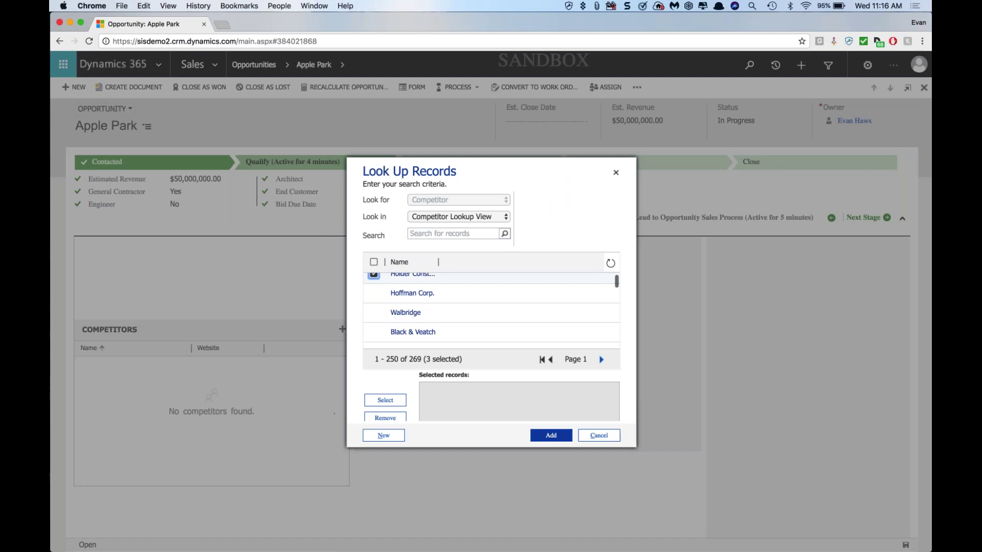
pyautogui.click(373, 311)
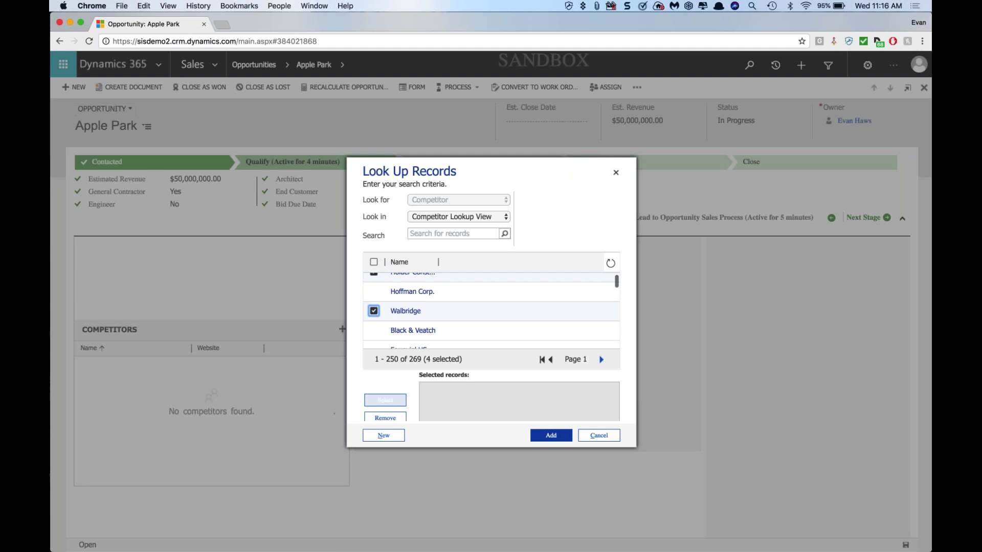
pyautogui.click(381, 399)
pyautogui.click(552, 435)
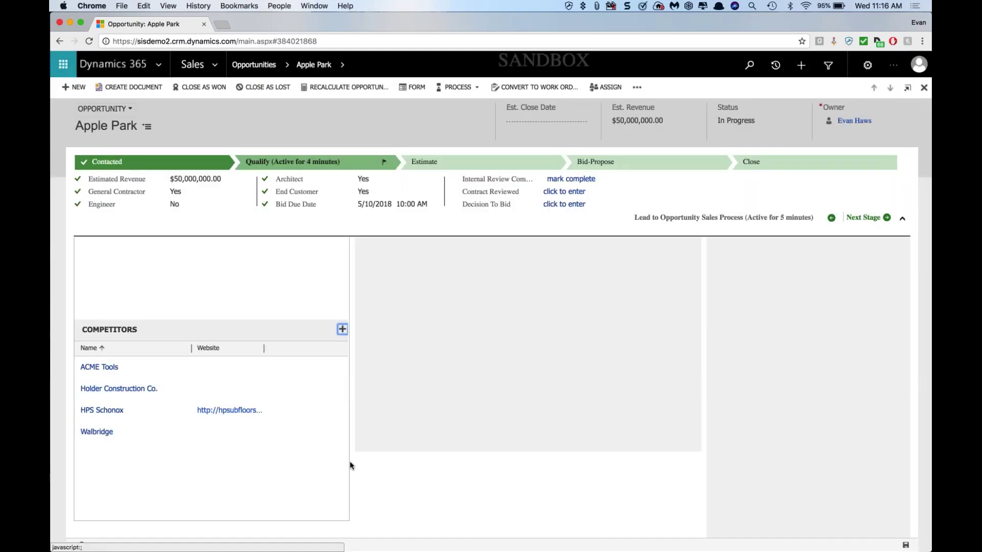
# Step: In Additional Details, set the Estimator to the opportunity owner and the Architect to BURNS & MCDONNELL
pyautogui.scroll(-10, 352, 465)
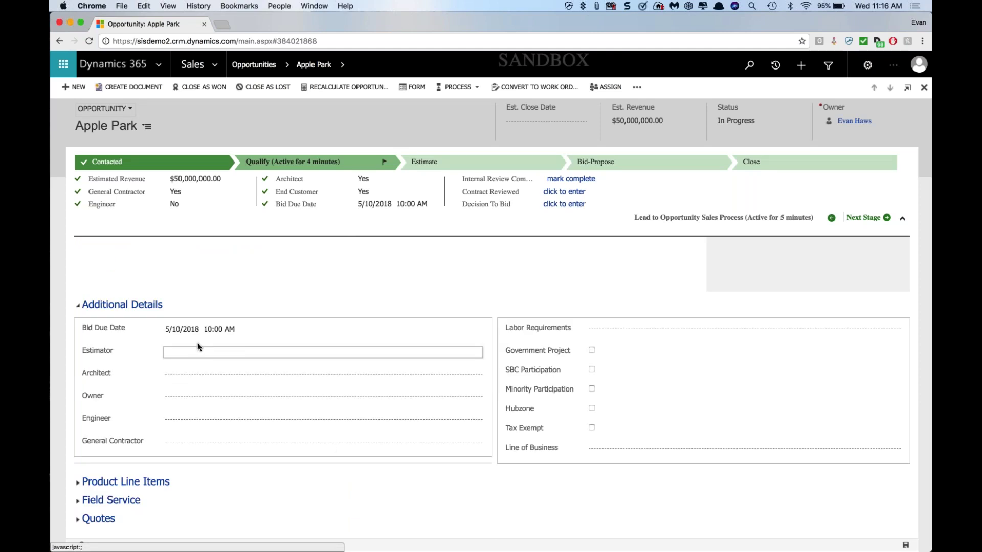
pyautogui.click(202, 350)
pyautogui.write('evan')
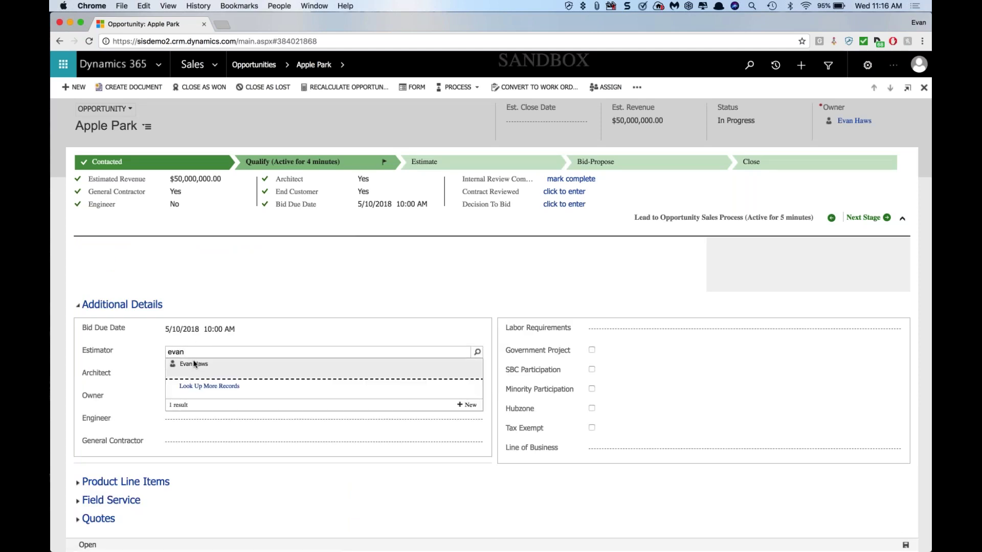
pyautogui.click(188, 363)
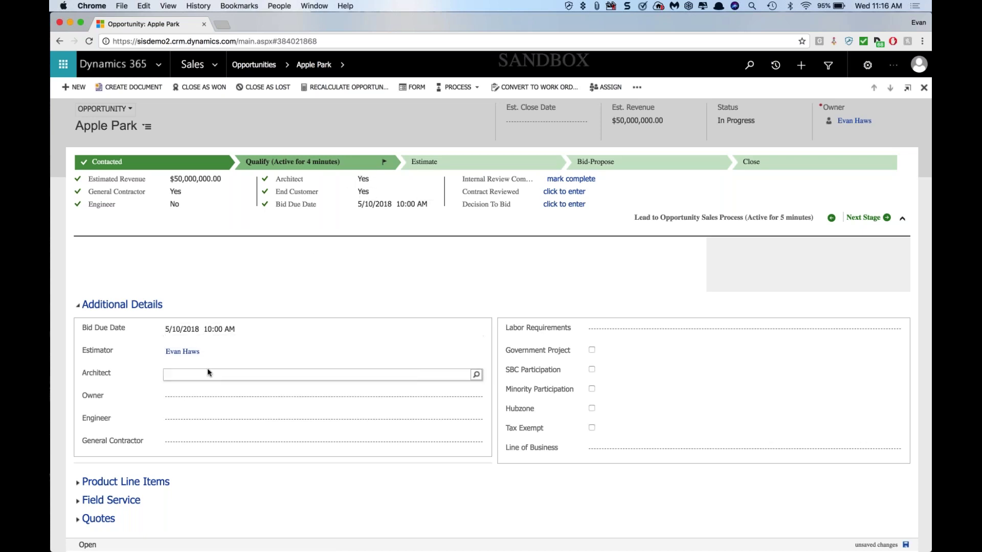
pyautogui.click(379, 377)
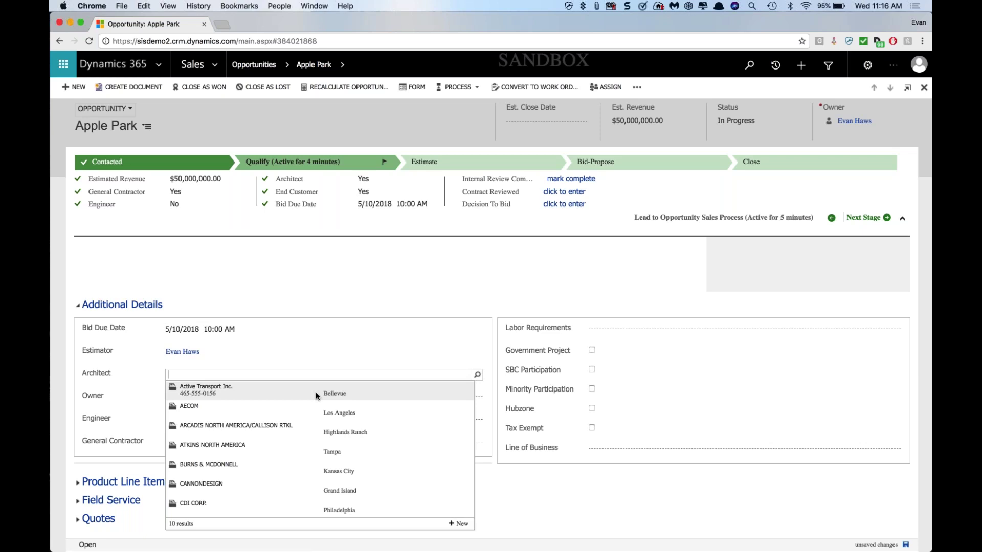
pyautogui.scroll(-3, 307, 394)
pyautogui.click(240, 405)
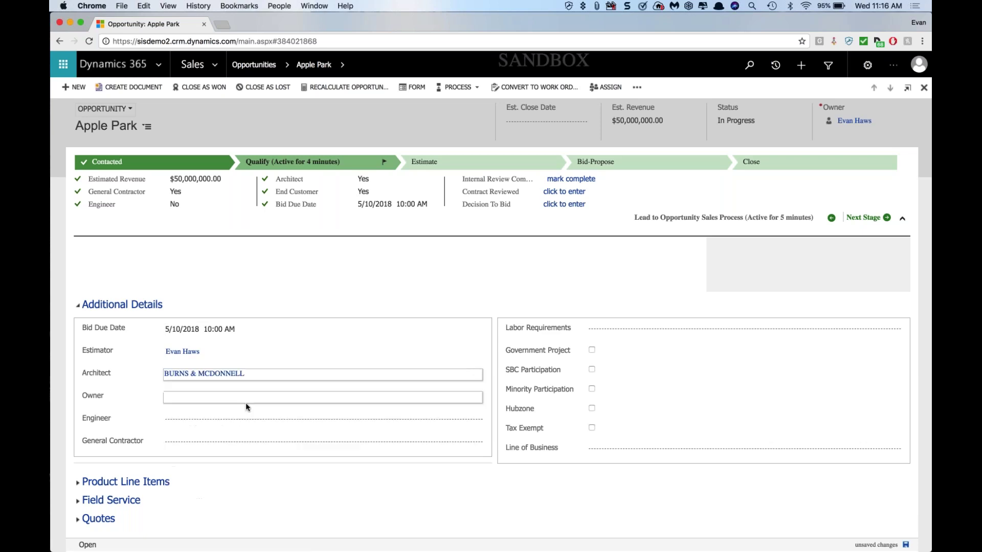
# Step: Set the Owner in Additional Details to Apple Inc., searching accounts for "apple"
pyautogui.click(246, 398)
pyautogui.write('apple')
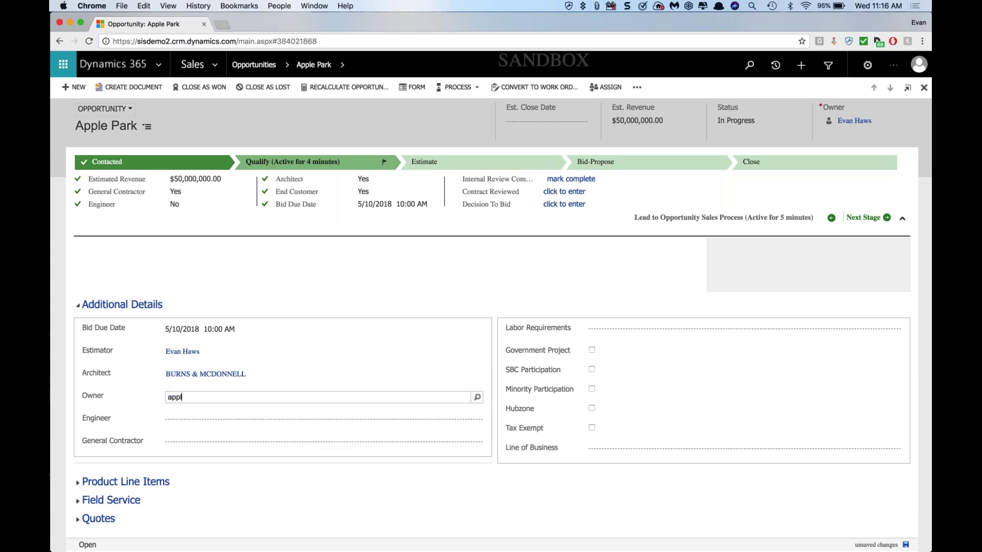
pyautogui.press('Return')
pyautogui.click(231, 414)
pyautogui.click(212, 420)
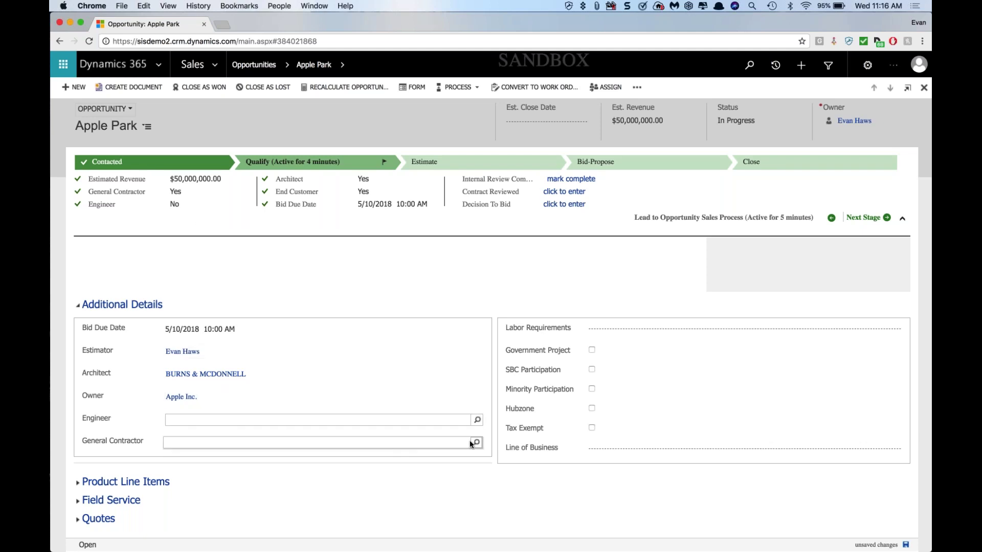
# Step: In Additional Details, set the General Contractor to Aegion Corp. from the full account lookup
pyautogui.click(317, 443)
pyautogui.click(477, 443)
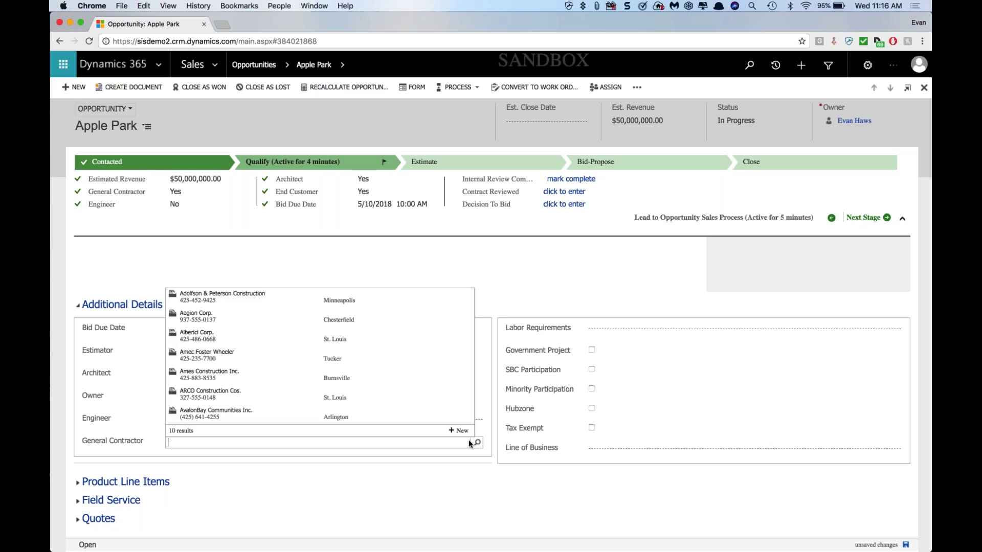
pyautogui.scroll(-3, 387, 392)
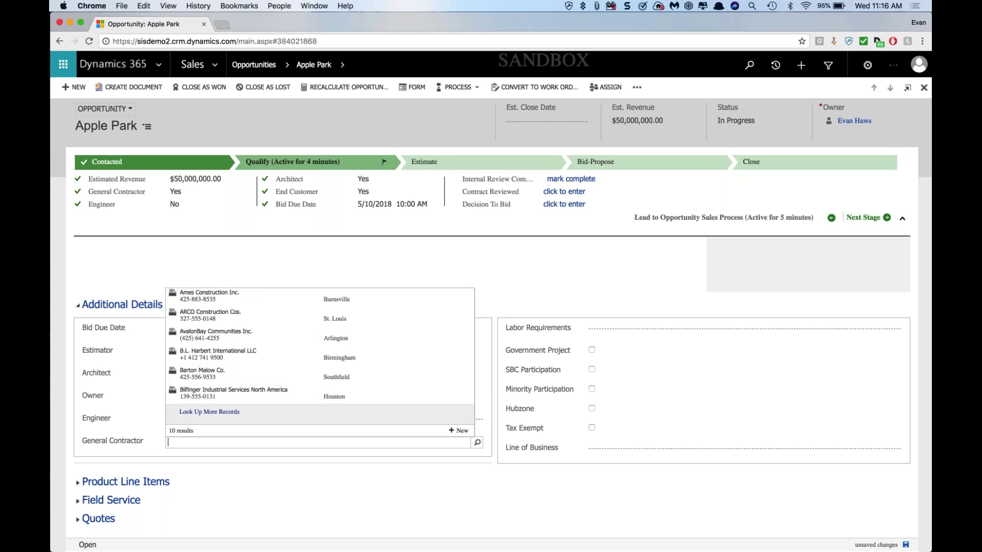
pyautogui.click(215, 417)
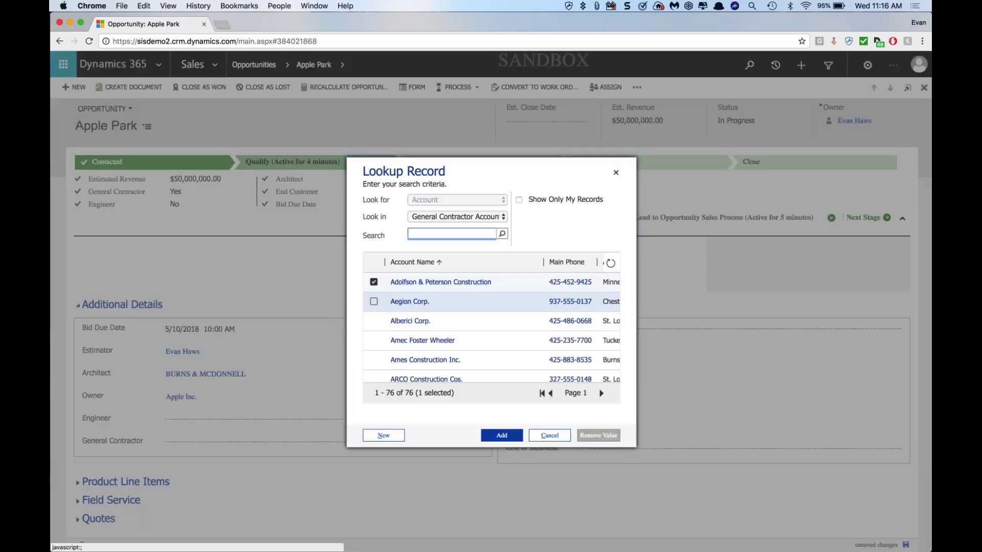
pyautogui.click(374, 302)
pyautogui.click(502, 435)
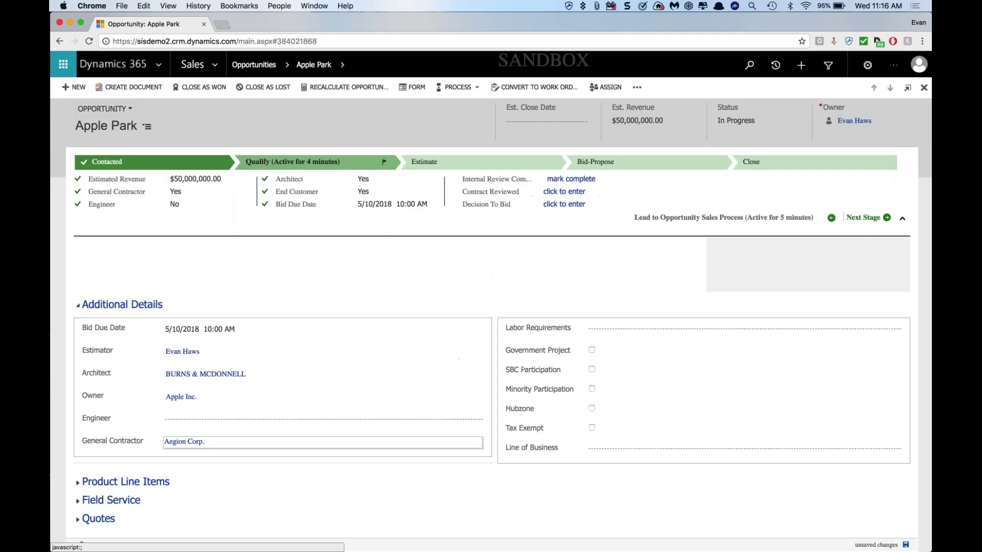
# Step: Set Labor Requirements to Commercial and enable Minority Participation and Hubzone in Additional Details
pyautogui.click(605, 331)
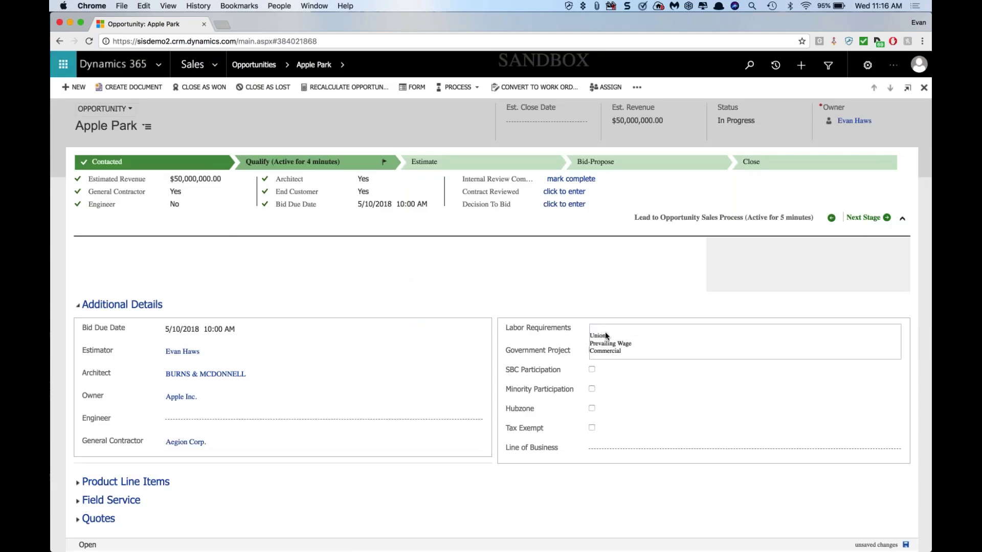
pyautogui.click(604, 352)
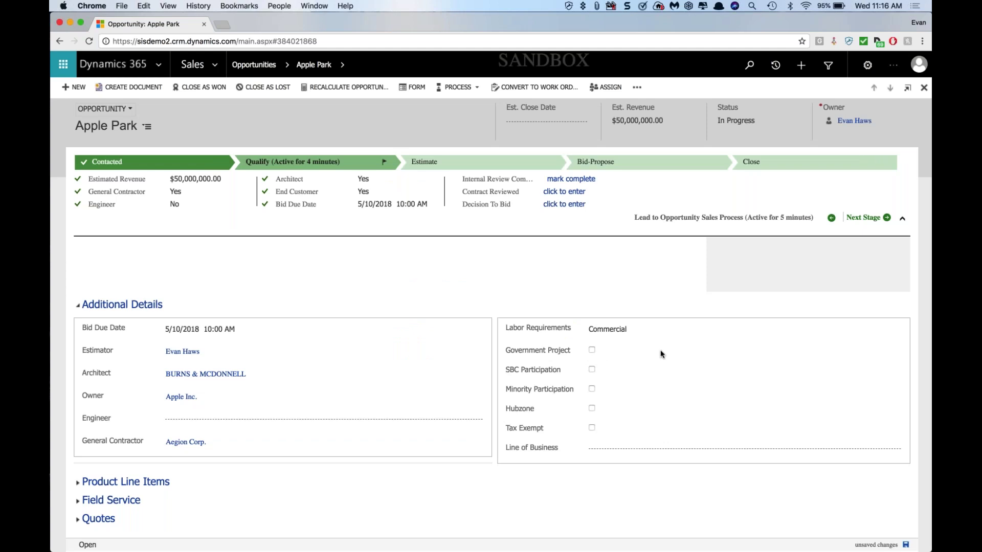
pyautogui.click(592, 390)
pyautogui.click(592, 409)
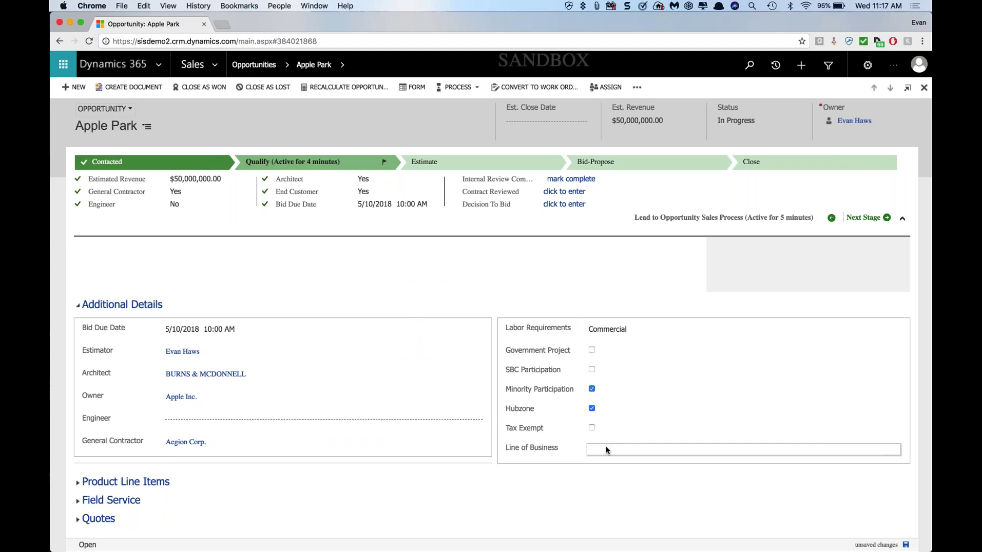
# Step: Set the Line of Business to Exterior Wall Systems, Interior Walls and Ceilings, and Roofing, and save the opportunity
pyautogui.click(606, 449)
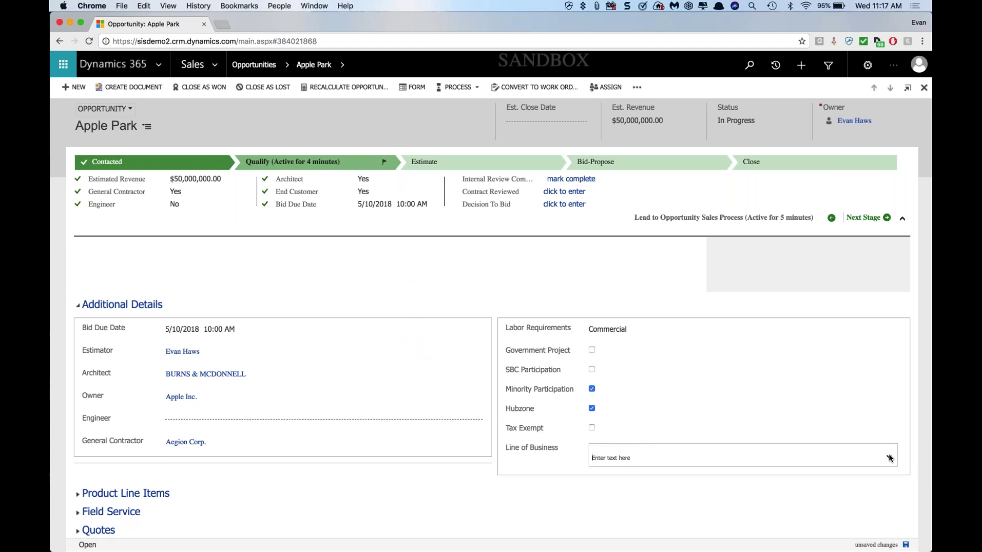
pyautogui.click(889, 459)
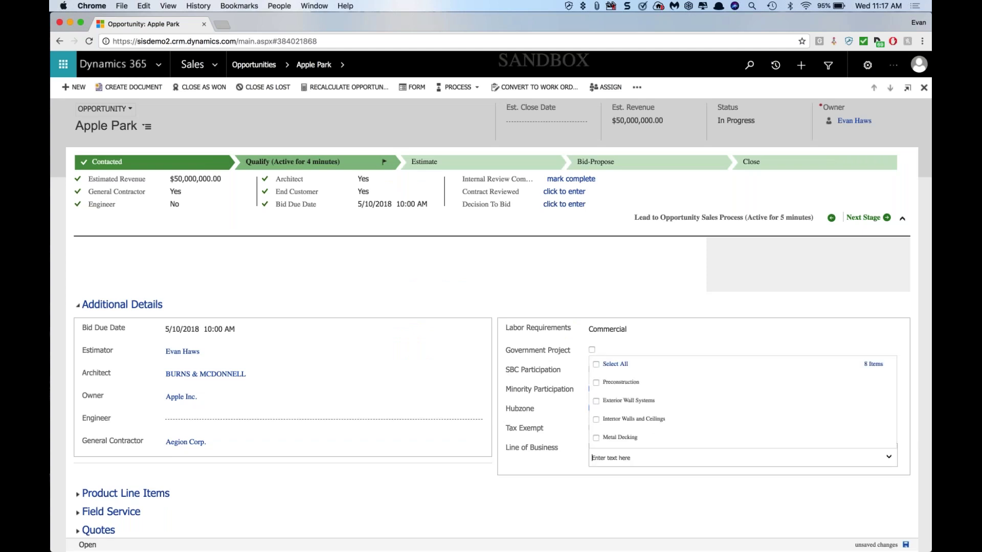
pyautogui.click(659, 401)
pyautogui.click(648, 433)
pyautogui.scroll(-3, 647, 433)
pyautogui.click(637, 421)
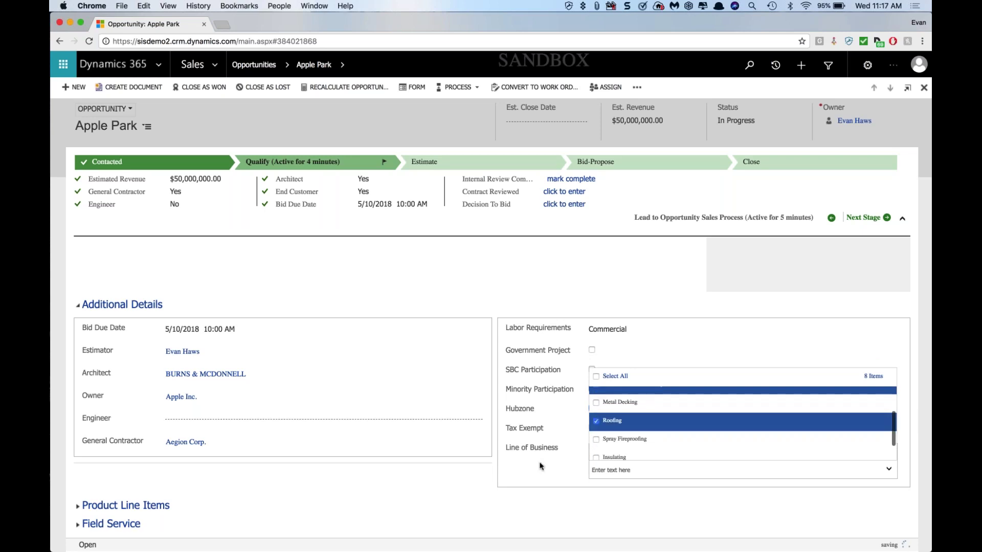
pyautogui.click(541, 466)
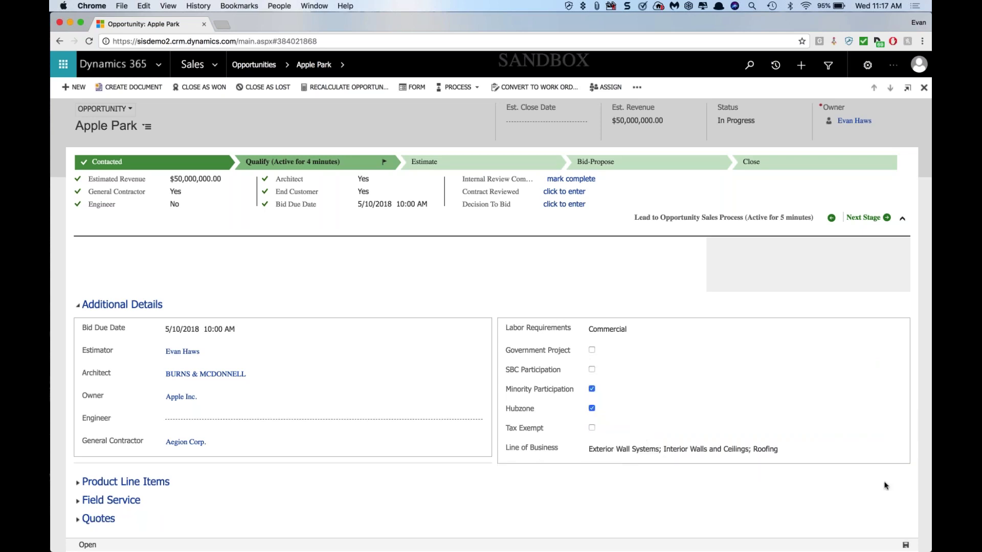
pyautogui.click(906, 545)
# Step: In the opportunity's Summary, set Purchase Timeframe to This Year, Budget Amount to $250,000,000 and Purchase Process to Committee
pyautogui.scroll(-5, 495, 382)
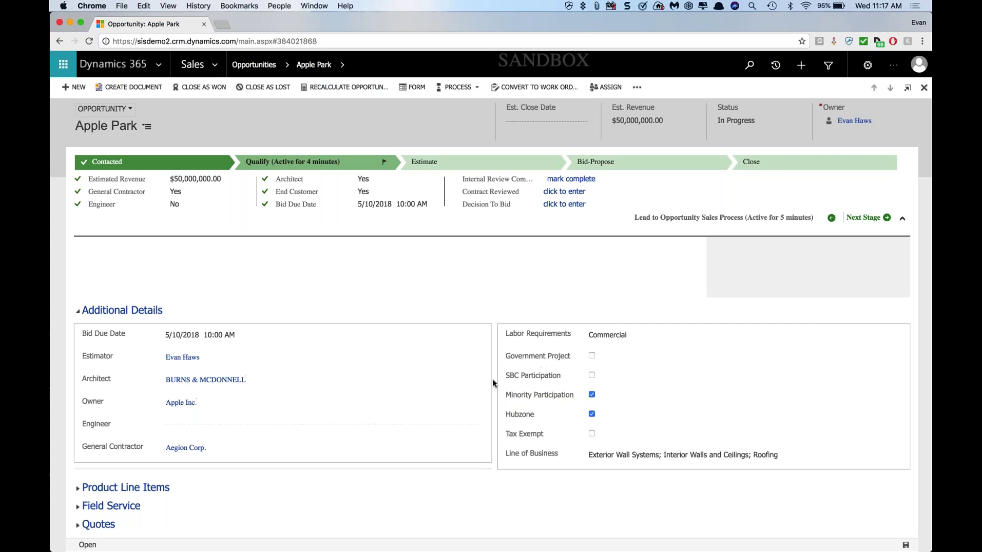
pyautogui.scroll(5, 493, 382)
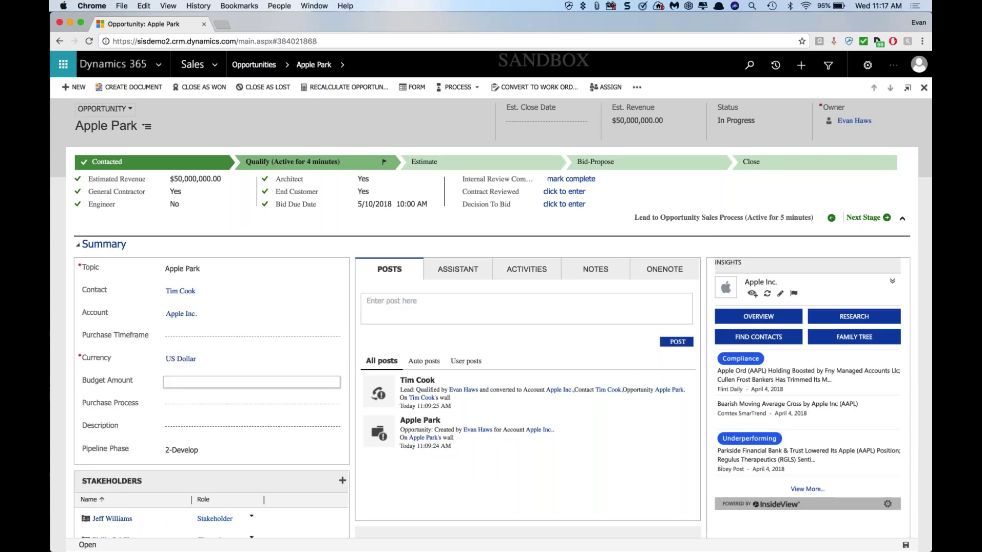
pyautogui.click(204, 334)
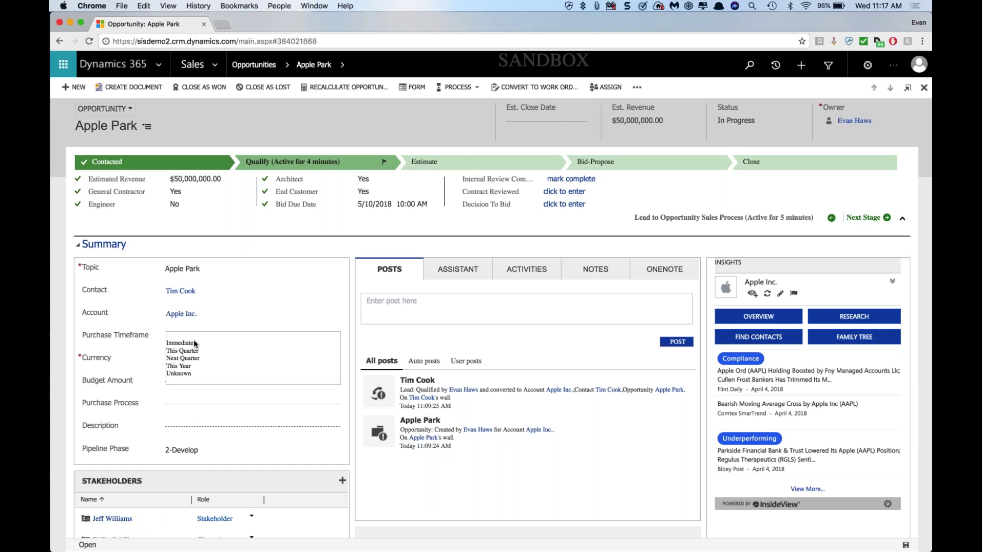
pyautogui.click(182, 367)
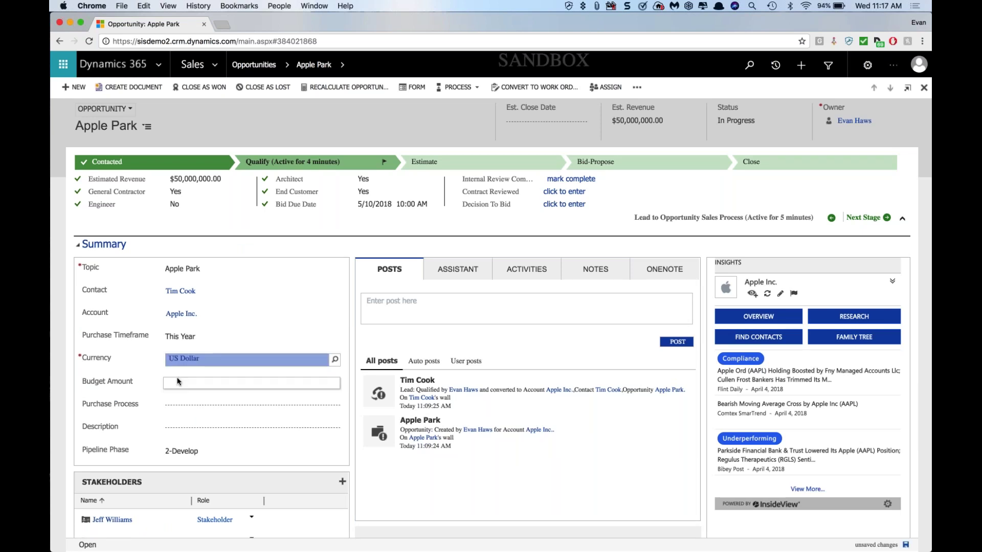
pyautogui.click(179, 381)
pyautogui.write('250')
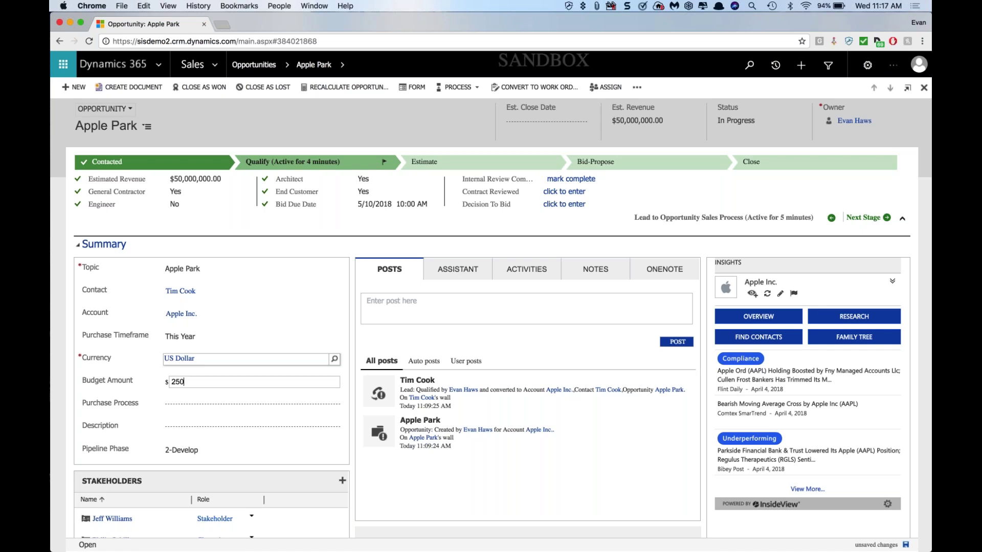
pyautogui.write('000000')
pyautogui.click(200, 407)
pyautogui.click(187, 419)
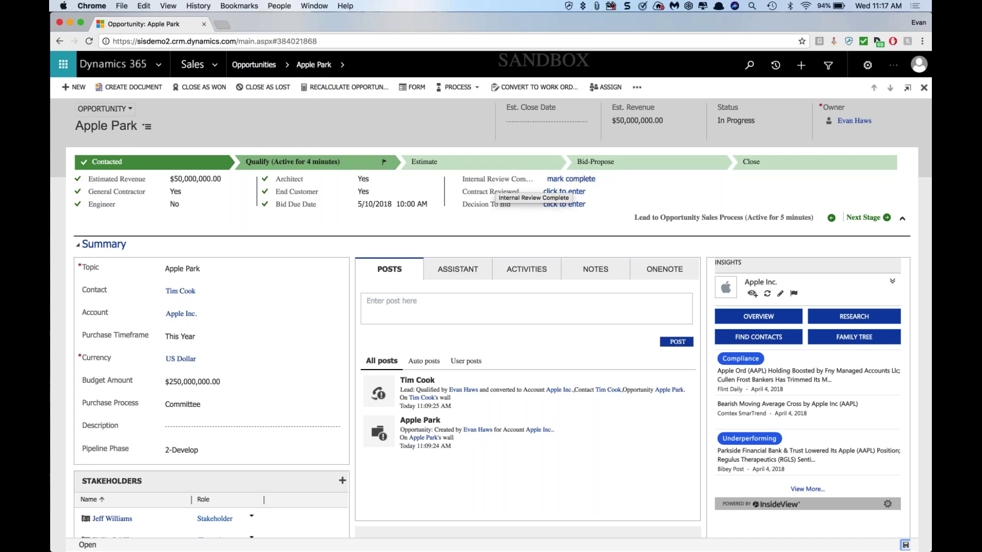
# Step: Add a task activity with the subject "Review Internally" and the description "Review the Apple Park Opportunity"
pyautogui.click(527, 271)
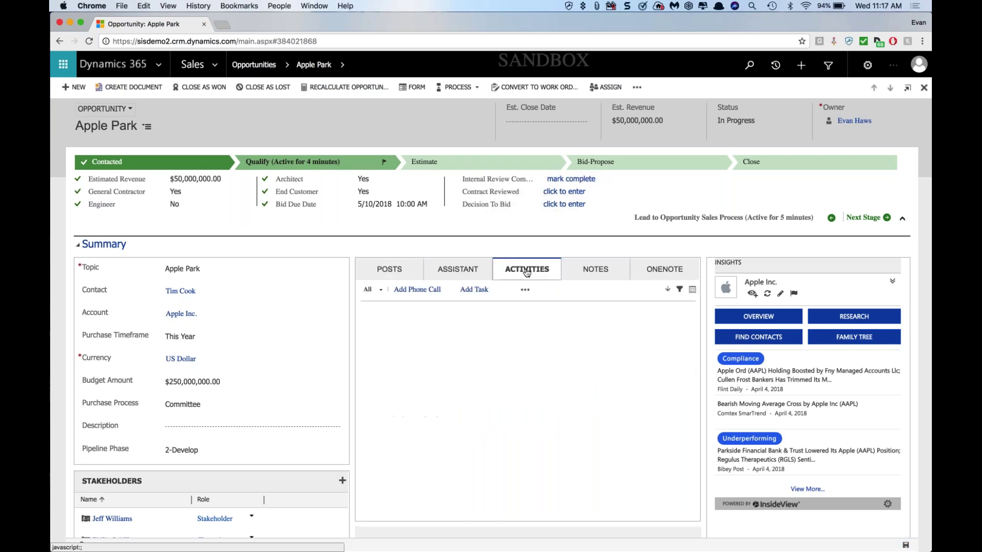
pyautogui.click(472, 291)
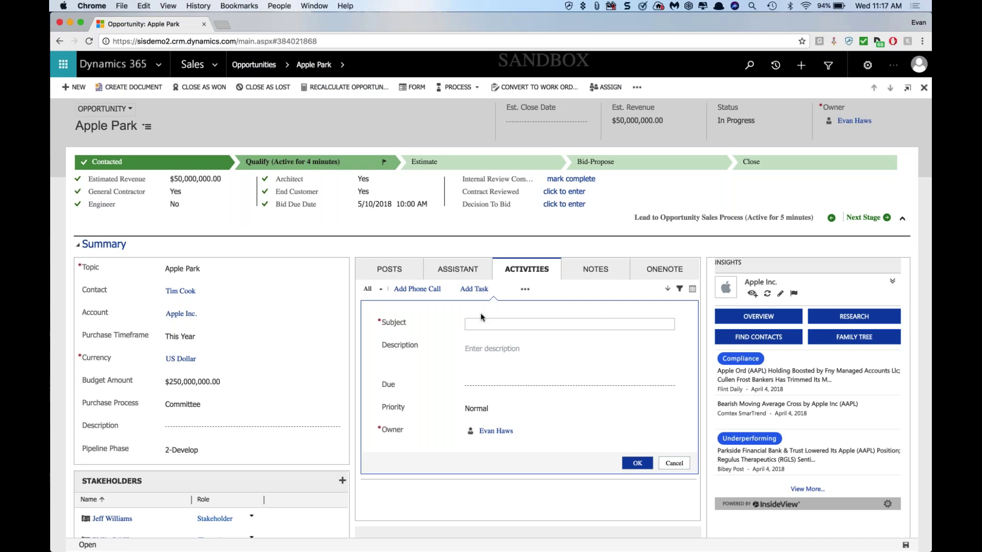
pyautogui.write('Review Internally')
pyautogui.press('Tab')
pyautogui.write('Review the APp')
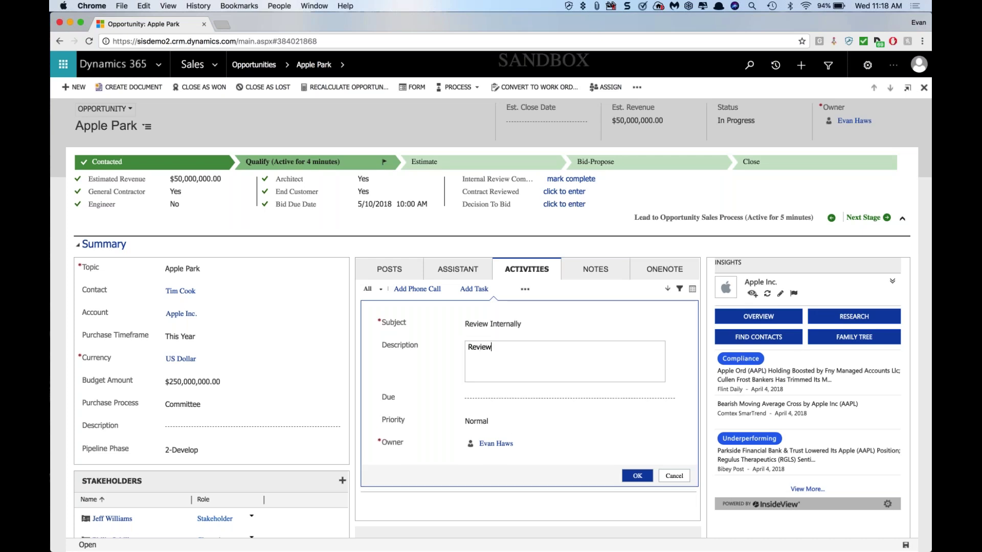
pyautogui.press('BackSpace')
pyautogui.press('BackSpace')
pyautogui.write('pple Park Opportunity')
pyautogui.click(486, 404)
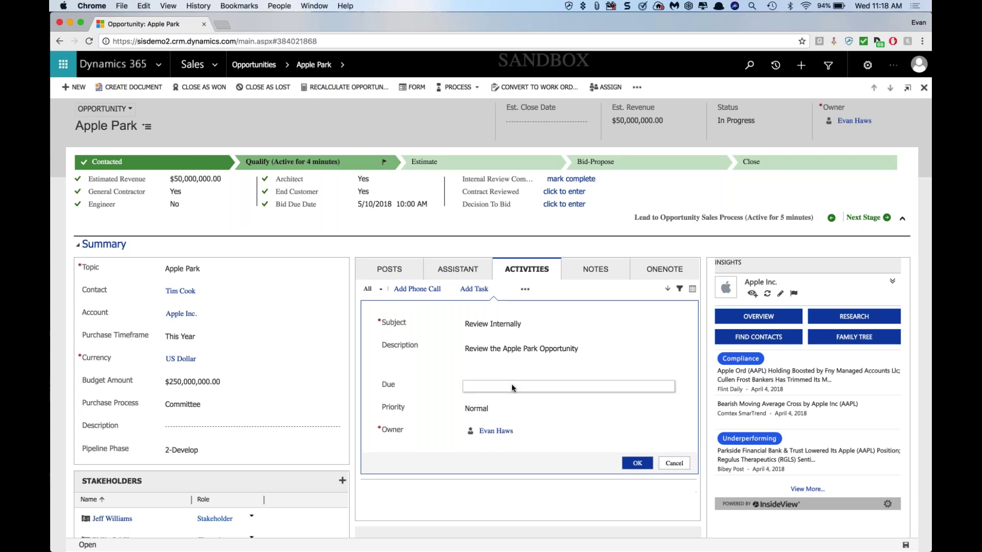
# Step: Set the new task's due date to 4/6/2018 at 12:00 PM
pyautogui.click(513, 387)
pyautogui.click(566, 387)
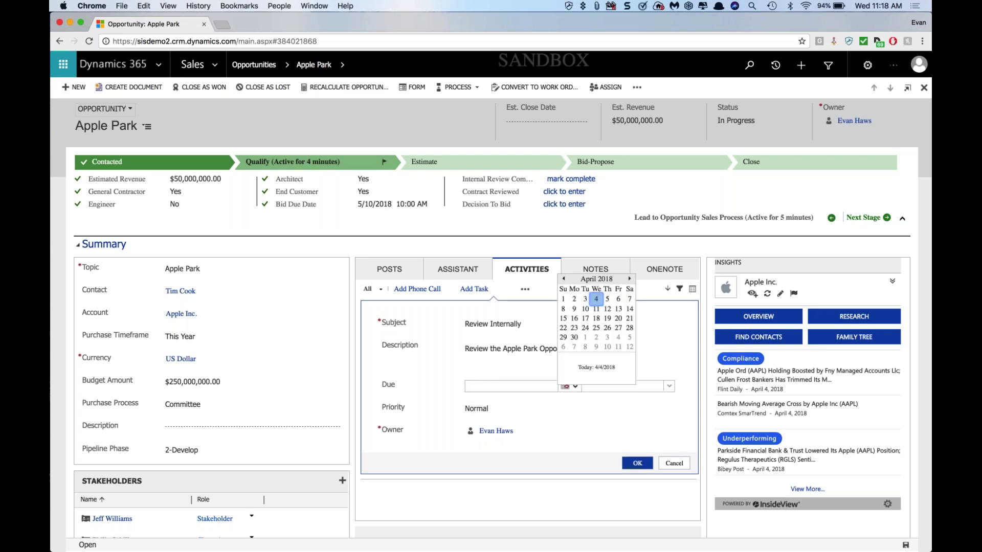
pyautogui.click(618, 300)
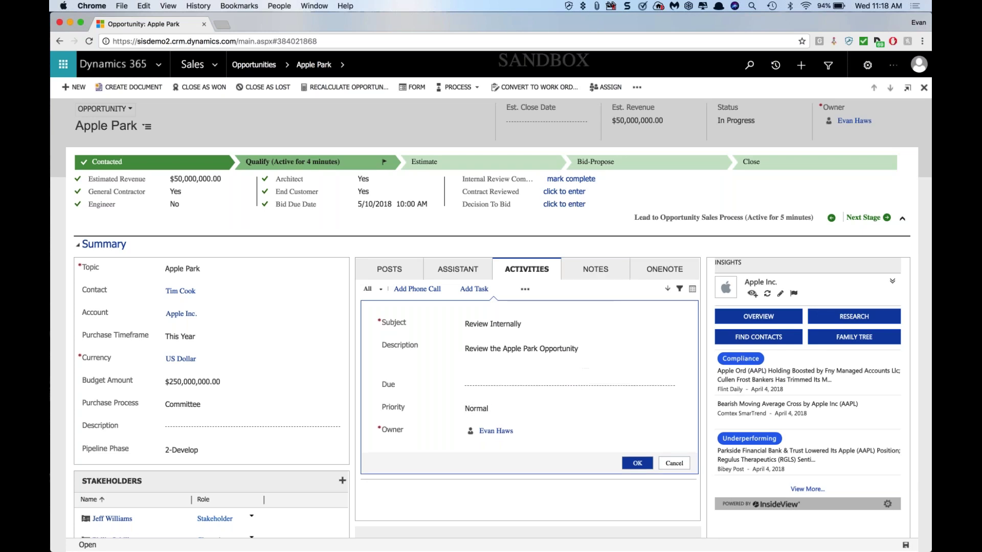
pyautogui.click(669, 386)
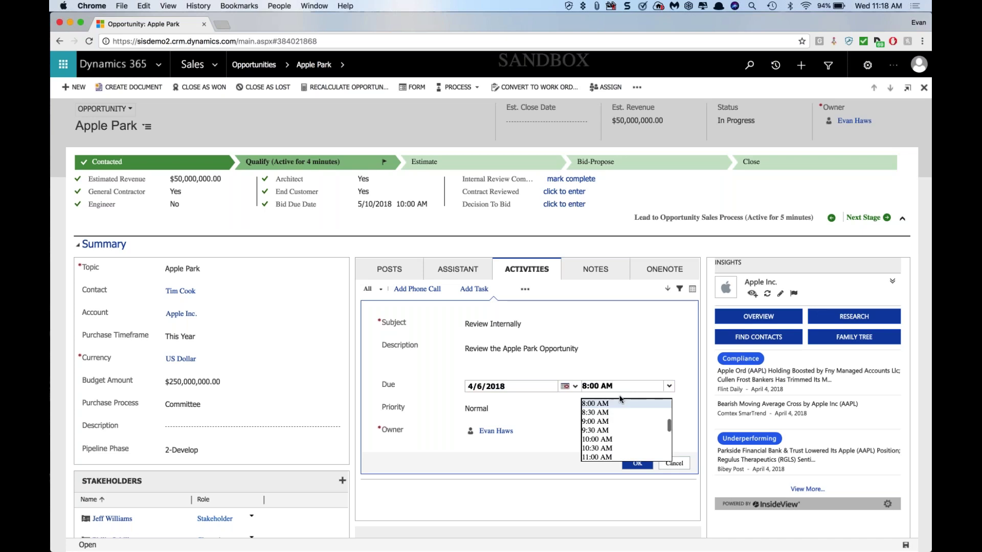
pyautogui.scroll(-2, 610, 425)
pyautogui.click(610, 424)
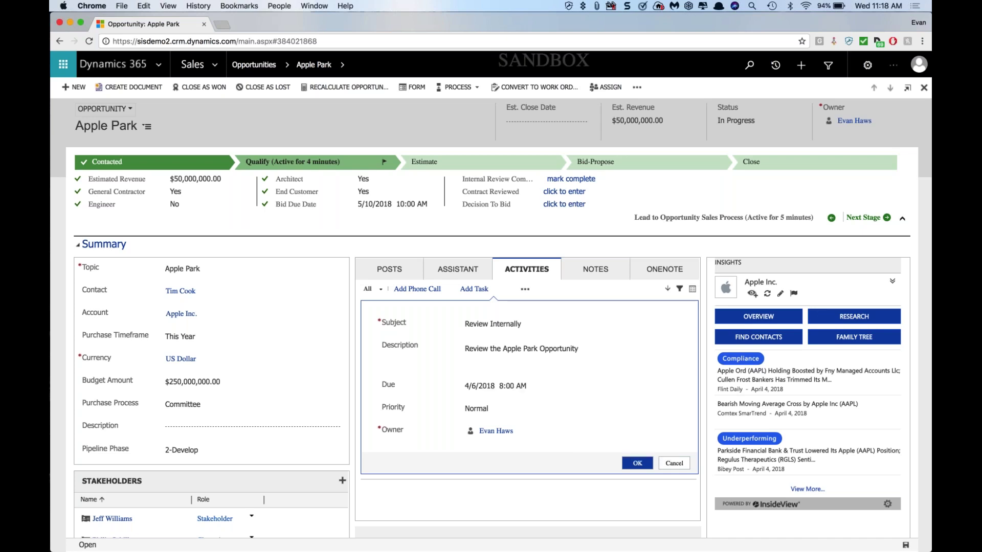
# Step: Change the task's owner to the Sales Team member with the Technical Sales Professional role and save the task
pyautogui.click(548, 435)
pyautogui.write('je')
pyautogui.press('BackSpace')
pyautogui.press('BackSpace')
pyautogui.press('BackSpace')
pyautogui.press('BackSpace')
pyautogui.press('BackSpace')
pyautogui.press('BackSpace')
pyautogui.press('BackSpace')
pyautogui.press('BackSpace')
pyautogui.press('BackSpace')
pyautogui.press('BackSpace')
pyautogui.press('BackSpace')
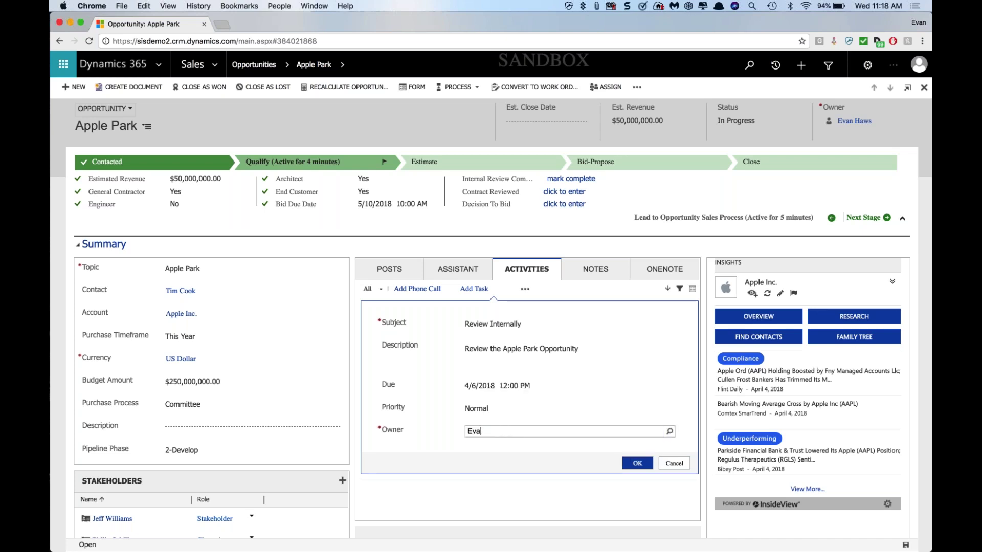
pyautogui.write('jeff')
pyautogui.press('Return')
pyautogui.click(508, 446)
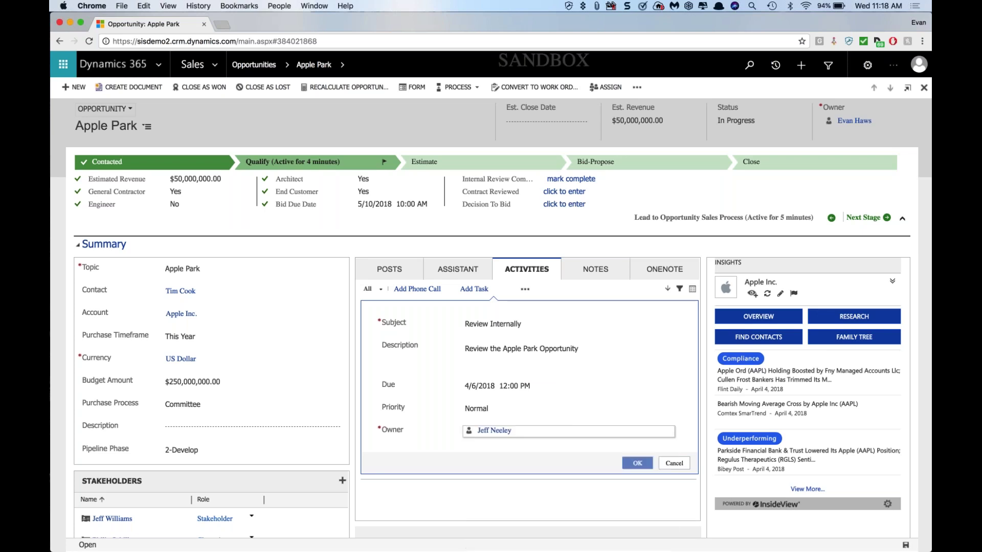
pyautogui.press('Return')
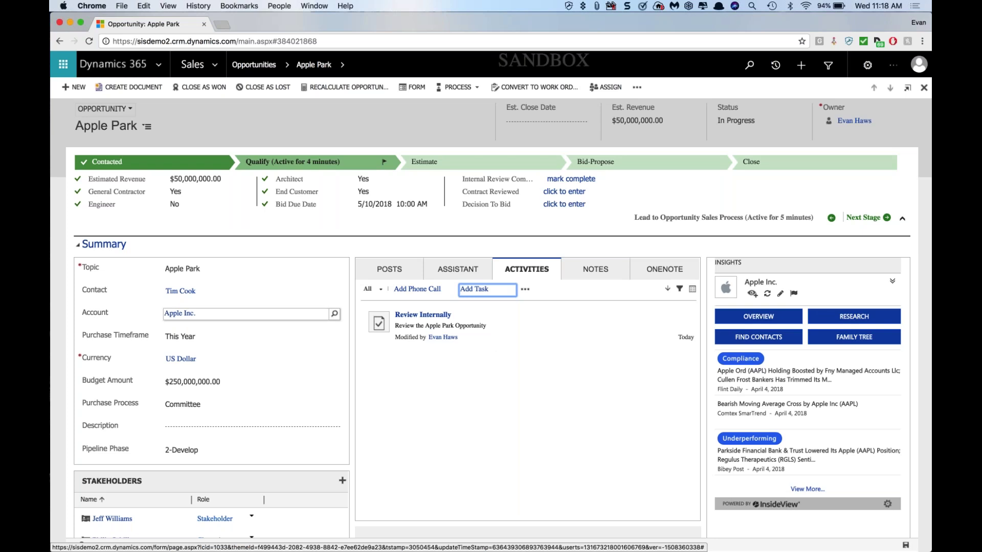
# Step: Review the opportunity's stakeholders, sales team and competitors lists
pyautogui.scroll(-5, 250, 314)
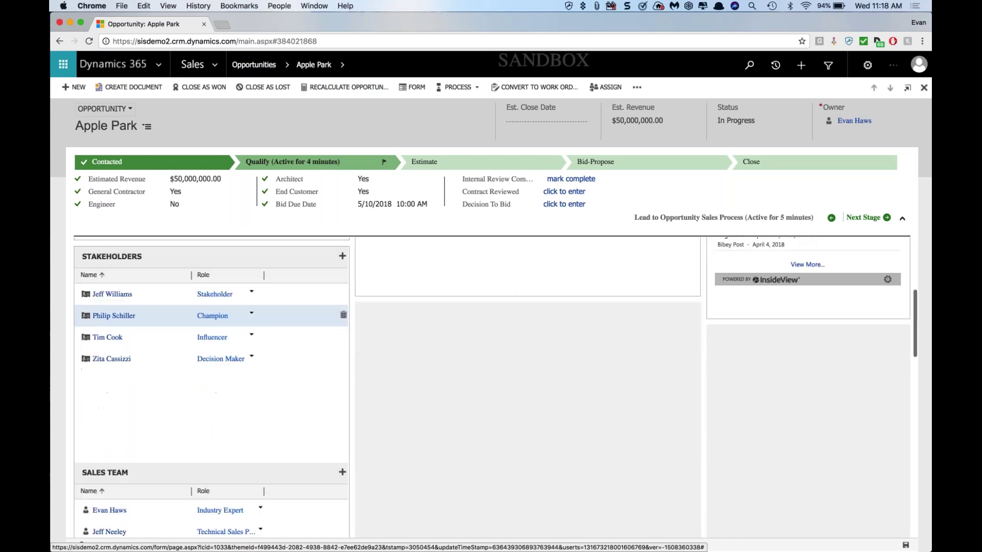
pyautogui.scroll(-1, 256, 315)
pyautogui.rightClick(279, 310)
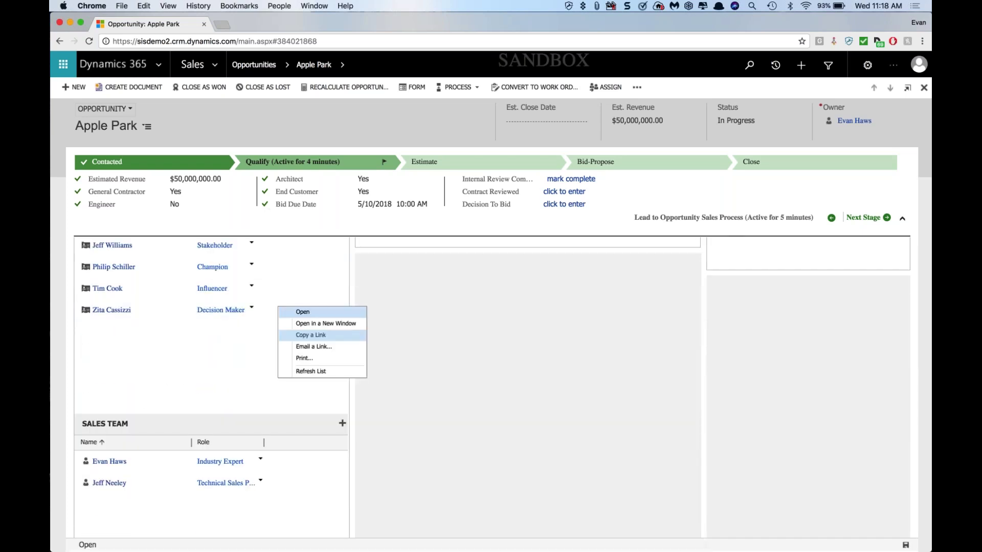
pyautogui.scroll(-6, 182, 367)
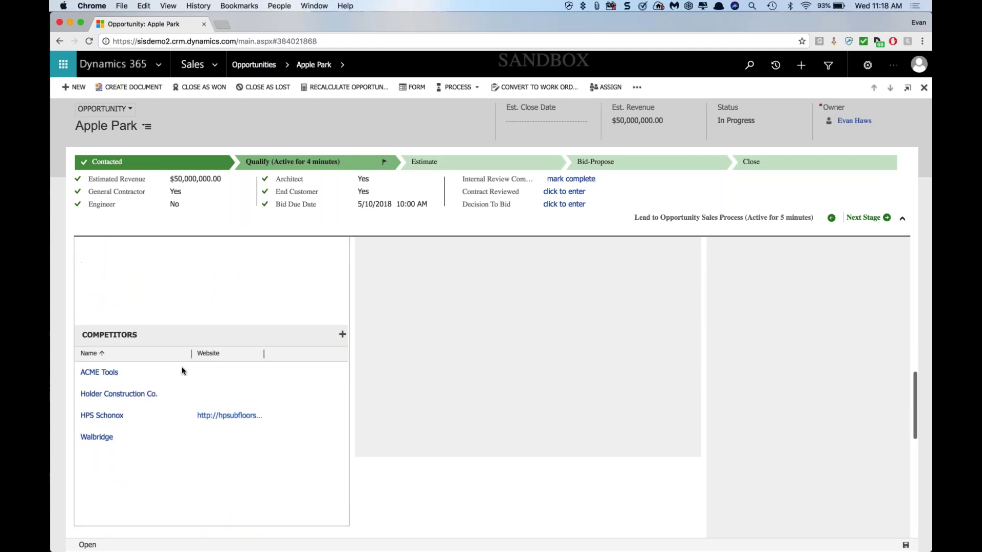
pyautogui.scroll(-2, 315, 377)
pyautogui.scroll(5, 353, 379)
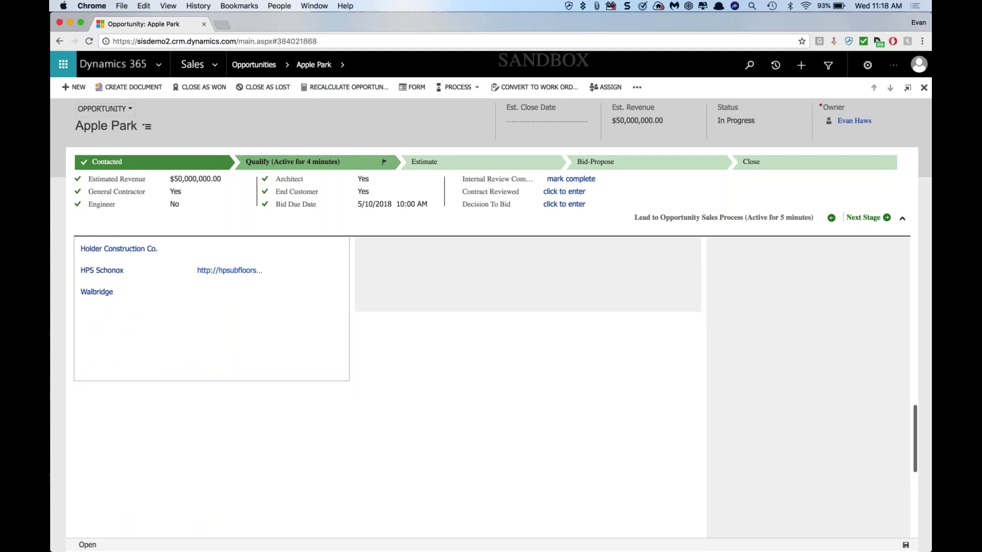
# Step: Complete the Review Internally task and mark Internal Review Complete as completed in the Qualify stage
pyautogui.scroll(7, 353, 378)
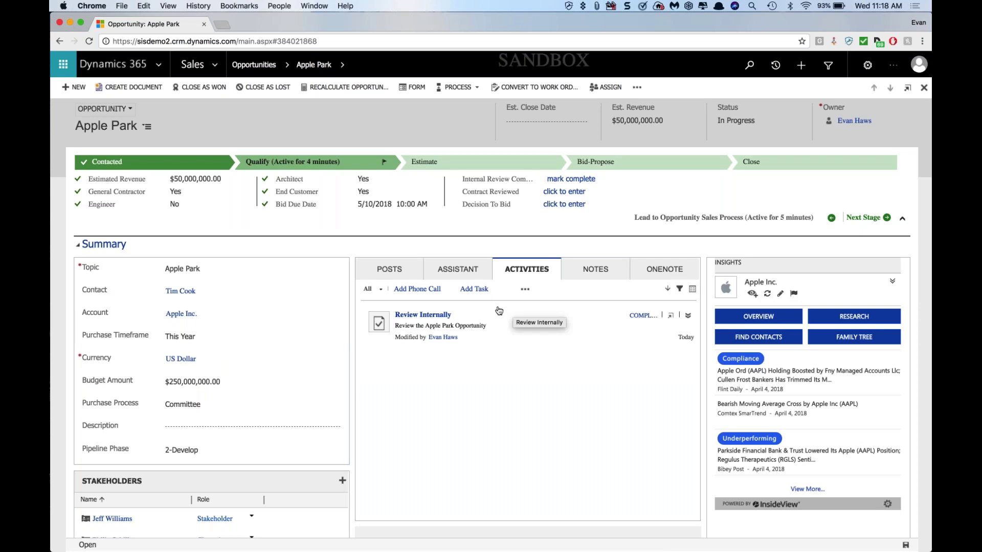
pyautogui.click(642, 316)
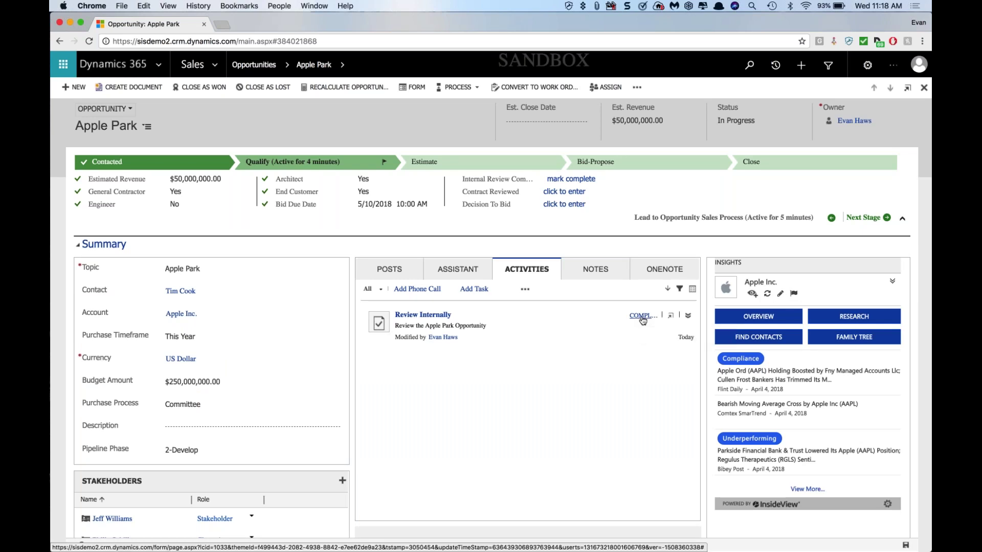
pyautogui.click(570, 179)
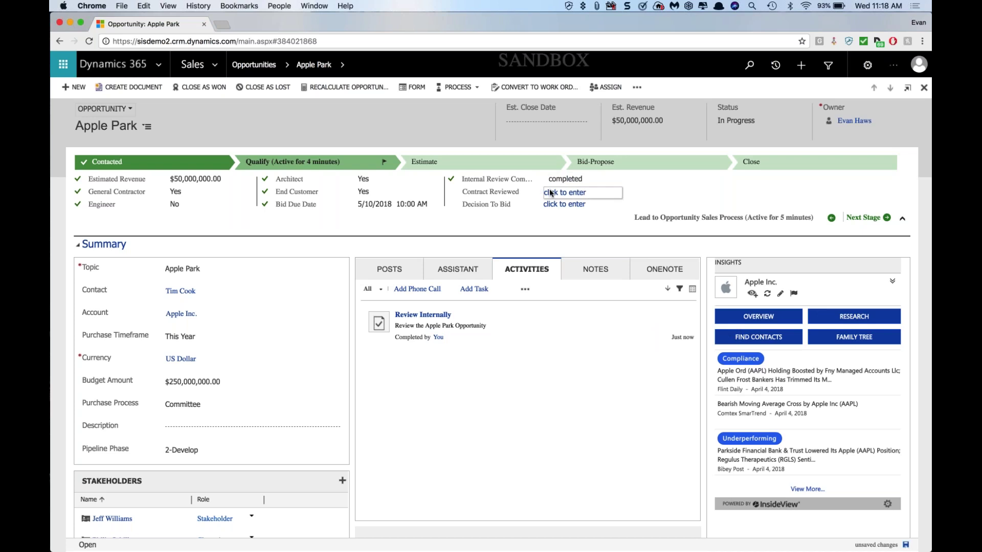
# Step: Set Contract Reviewed to Yes and Decision To Bid to Approved, save, and advance the opportunity to the Estimate stage
pyautogui.click(552, 192)
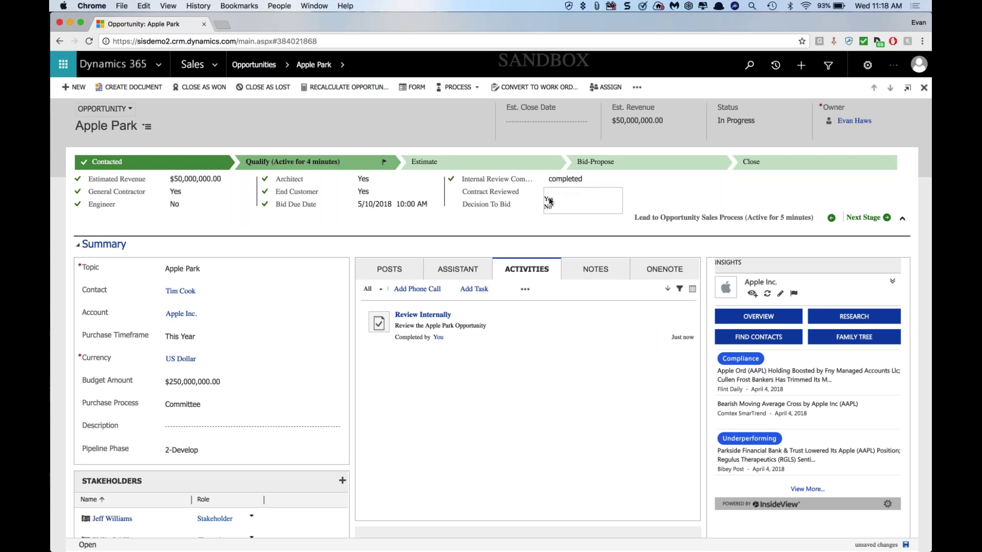
pyautogui.click(551, 203)
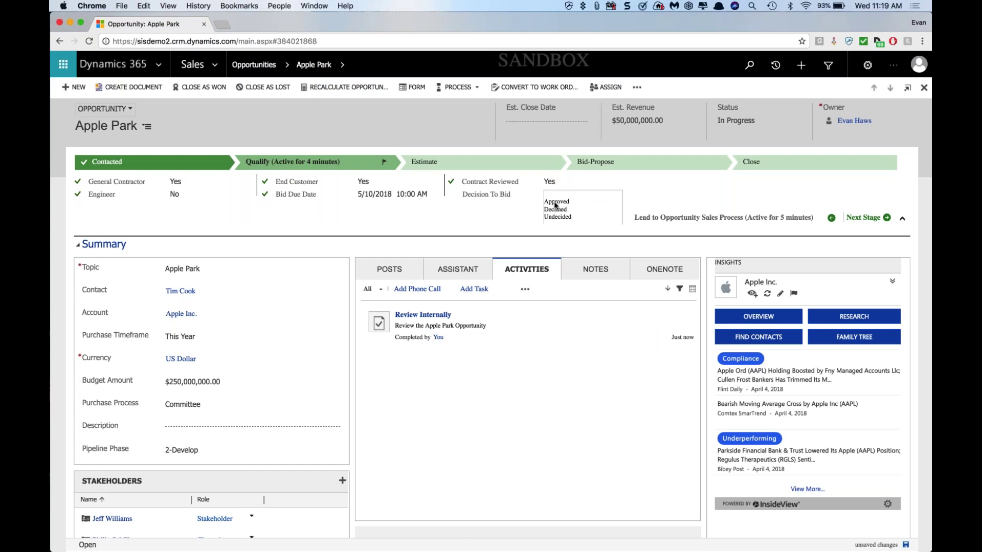
pyautogui.click(556, 203)
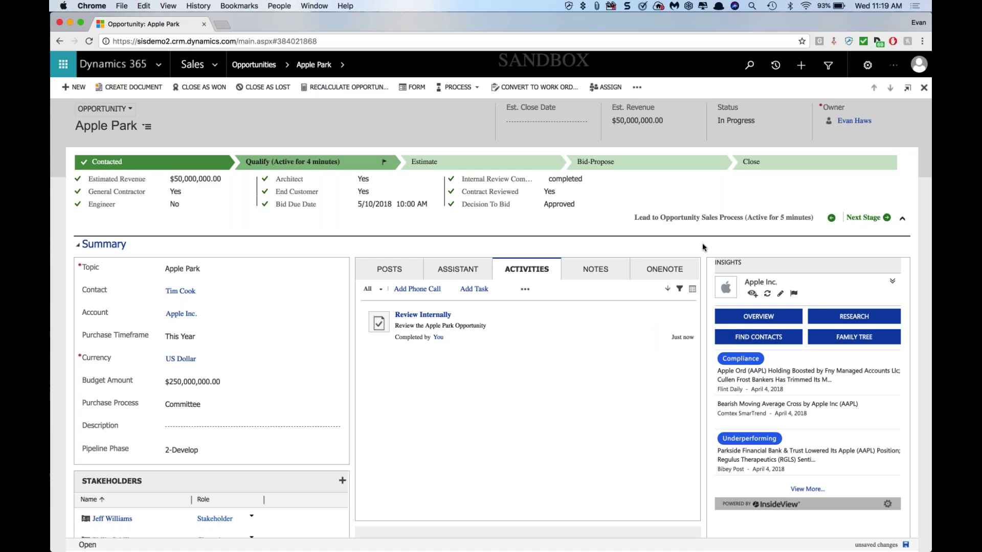
pyautogui.click(906, 546)
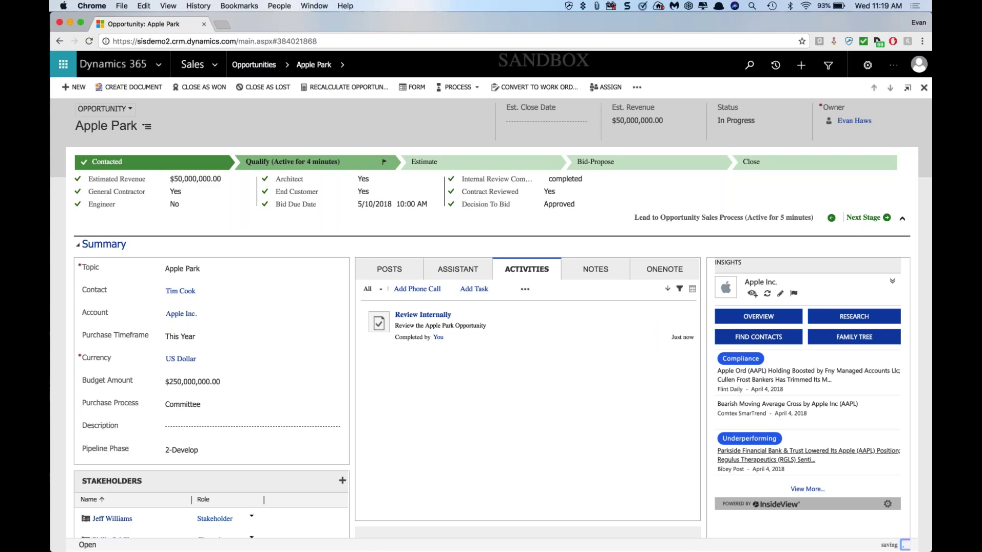
pyautogui.click(865, 218)
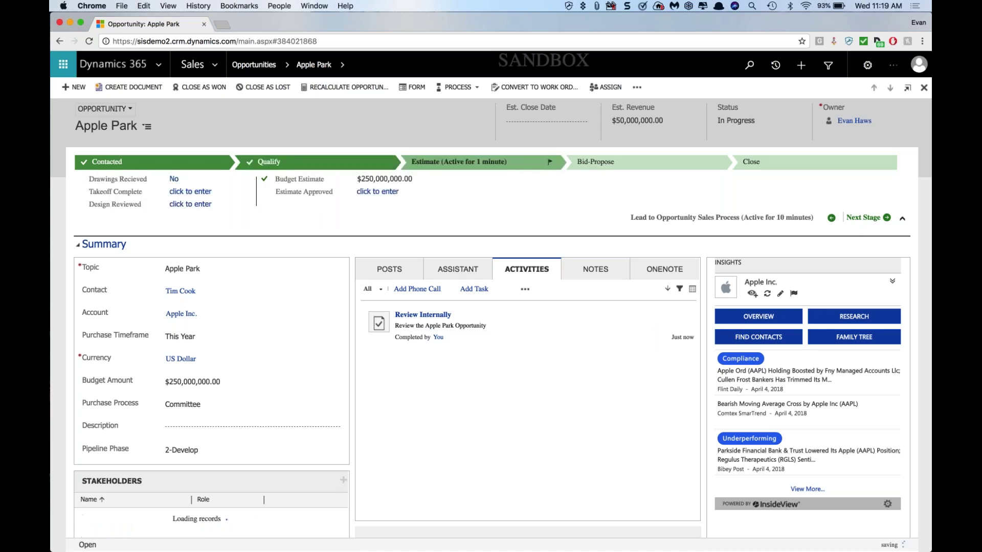
# Step: Set the Estimate stage's drawings received, Takeoff Complete and Design Reviewed fields to Yes and save the opportunity
pyautogui.click(349, 181)
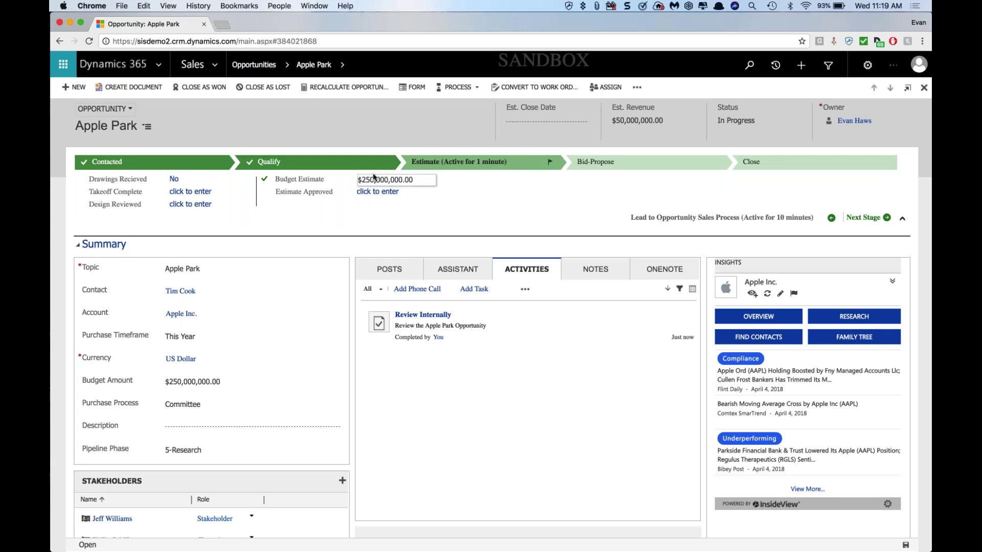
pyautogui.click(179, 180)
pyautogui.click(182, 193)
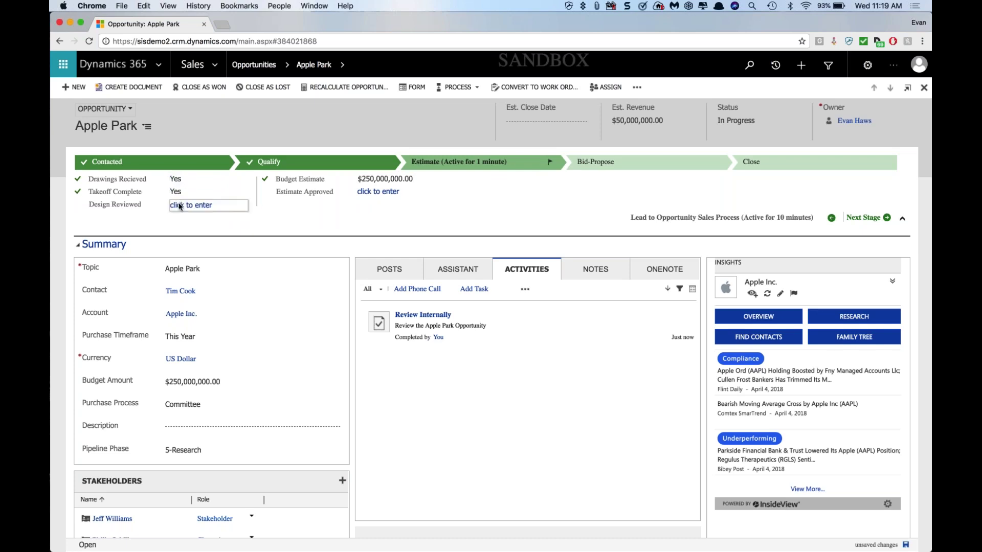
pyautogui.click(180, 205)
pyautogui.click(179, 212)
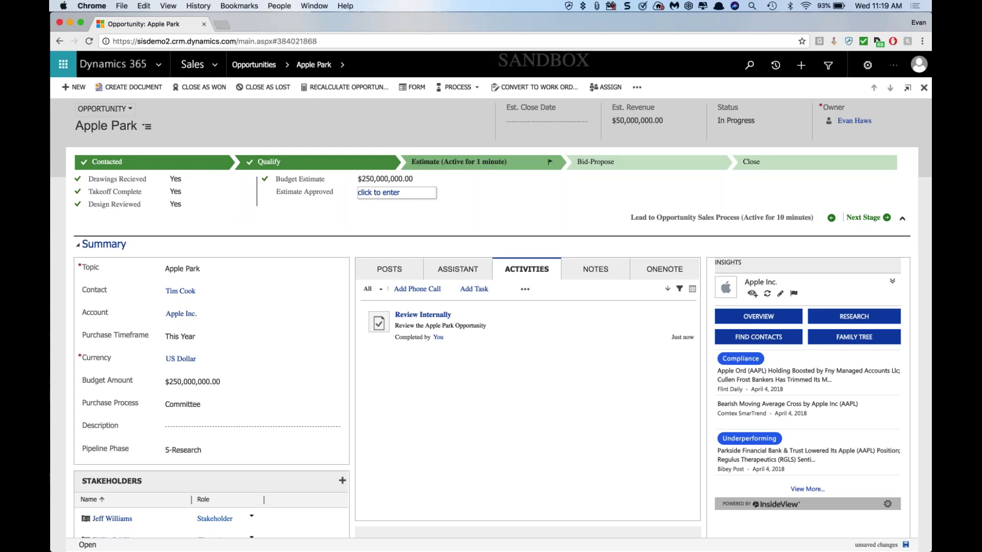
pyautogui.click(907, 544)
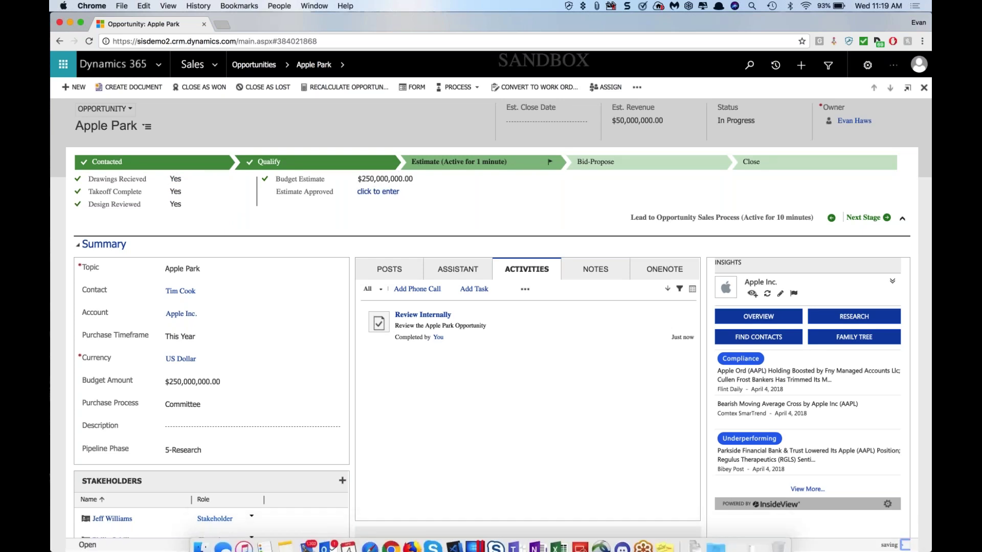
# Step: Set Estimate Approved to Yes, save the opportunity and advance it to the Bid-Propose stage
pyautogui.click(369, 196)
pyautogui.click(368, 199)
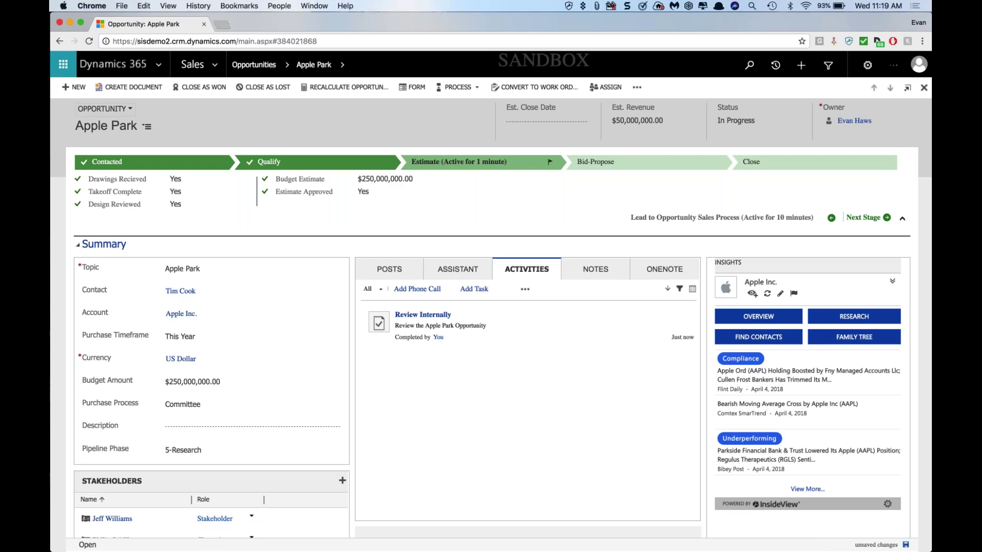
pyautogui.click(906, 546)
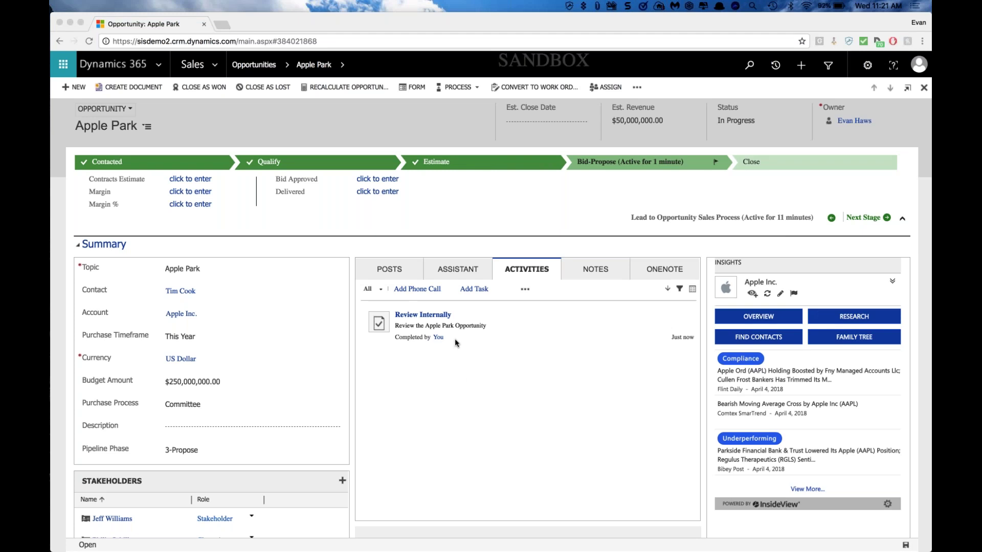
# Step: Switch to Outlook and track the Apple Park email in Dynamics 365 with the Apple Park opportunity as its regarding record
pyautogui.moveTo(368, 550)
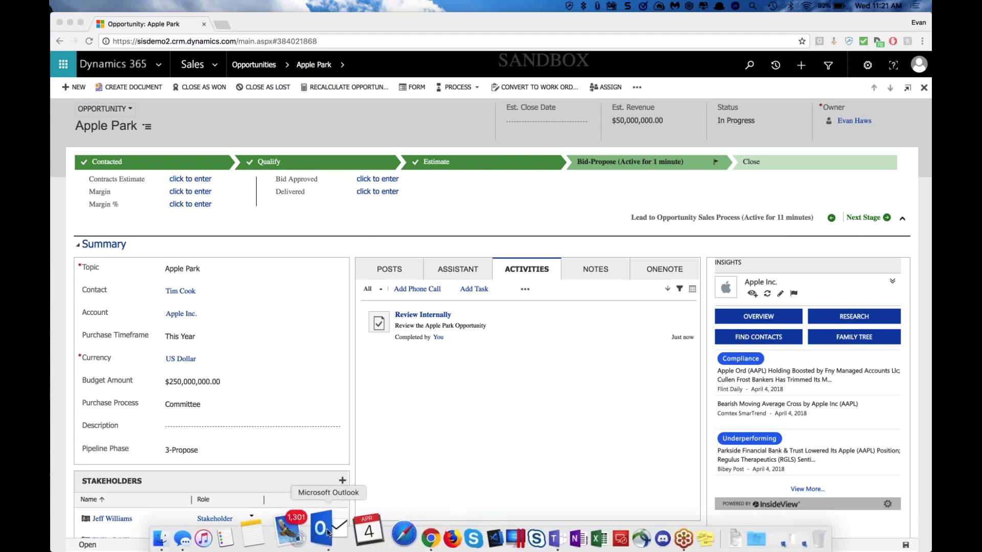
pyautogui.click(327, 534)
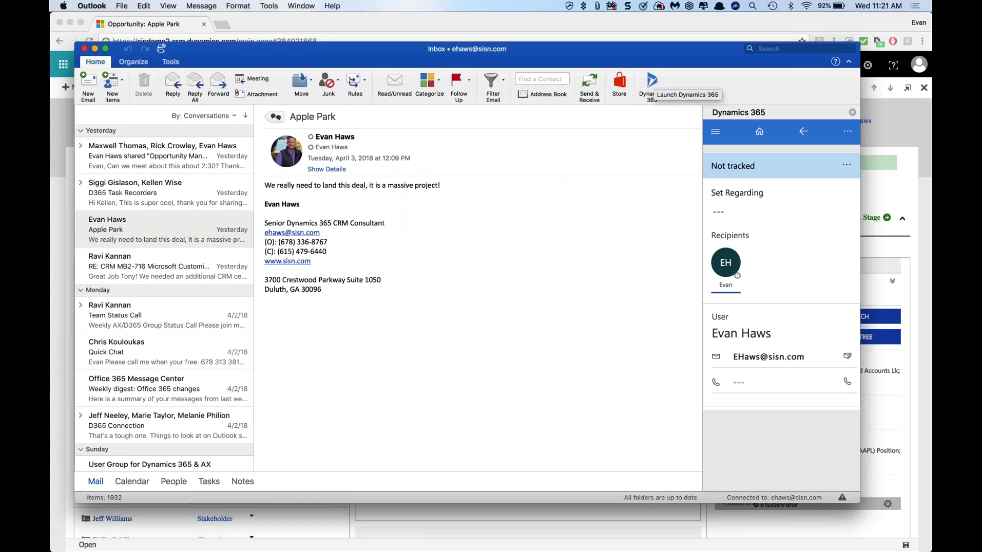
pyautogui.moveTo(753, 215)
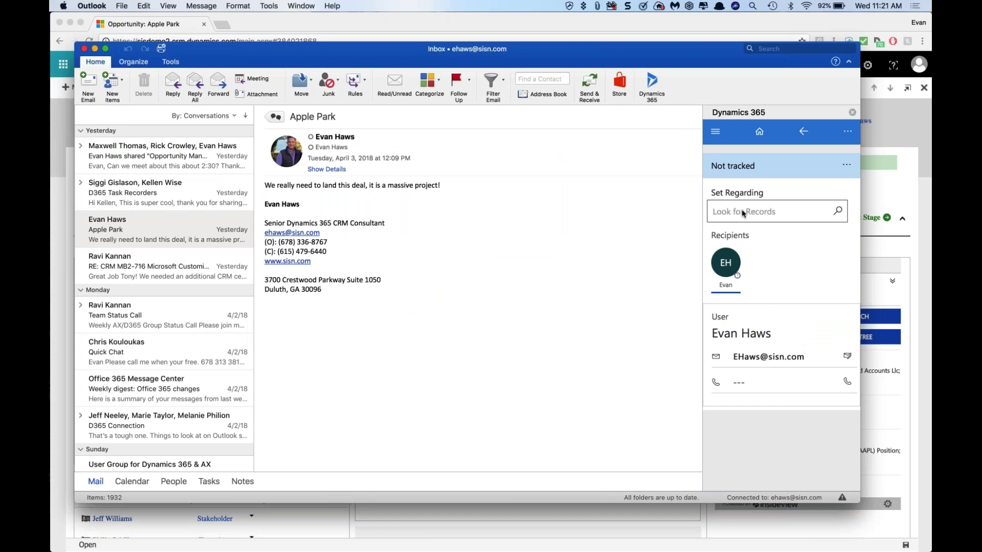
pyautogui.click(779, 212)
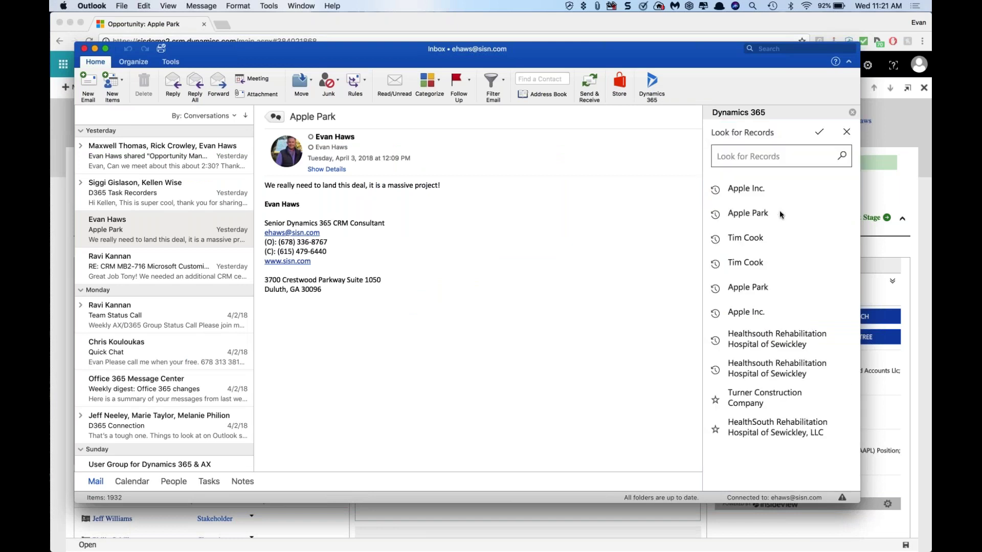
pyautogui.write('apple park')
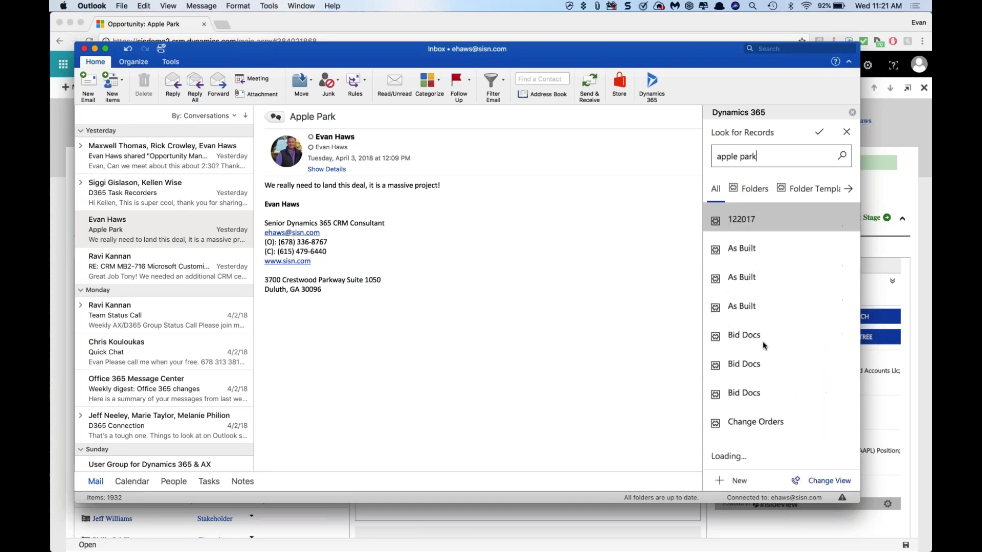
pyautogui.scroll(-1, 747, 345)
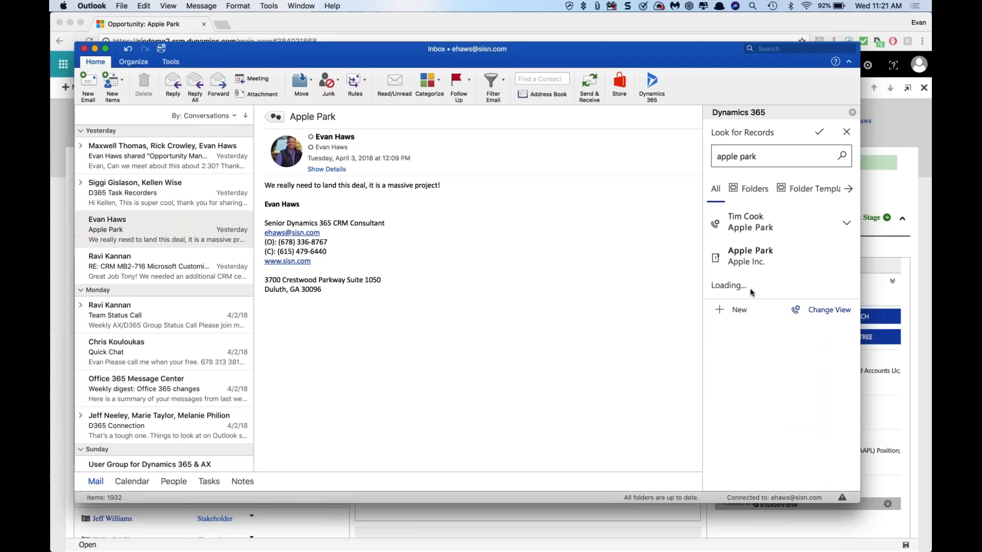
pyautogui.click(750, 255)
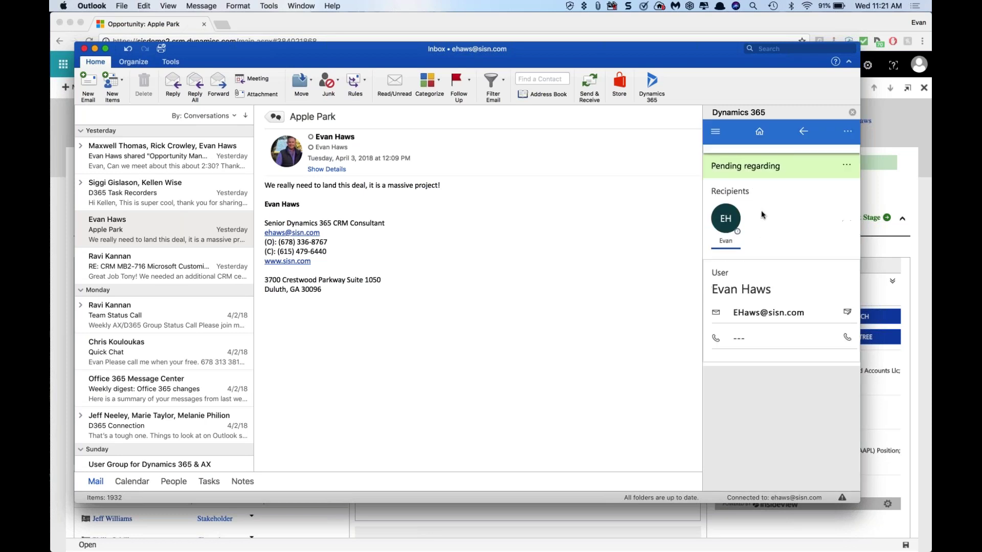
pyautogui.click(846, 162)
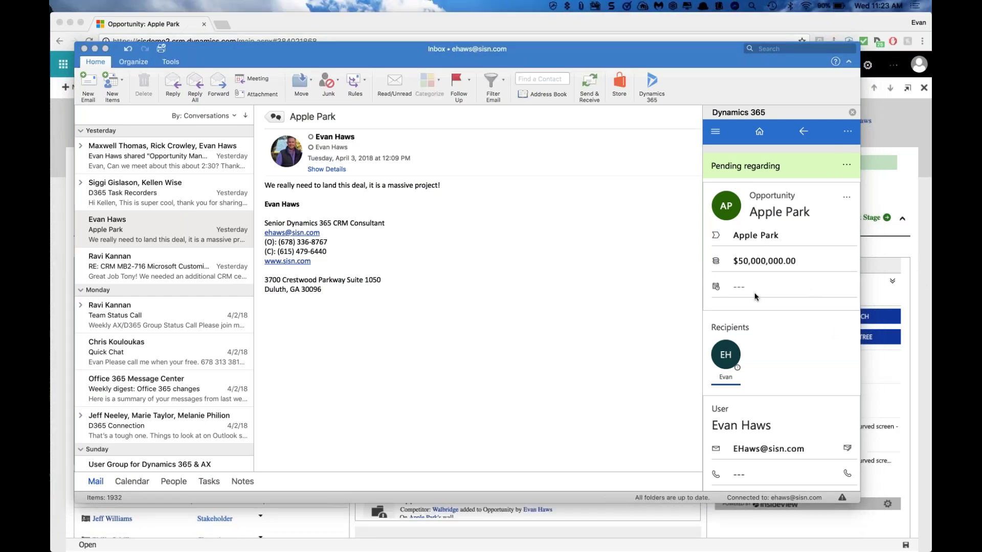
# Step: Return to the Apple Park opportunity in Chrome and review the tracked email conversation among its activities
pyautogui.click(906, 174)
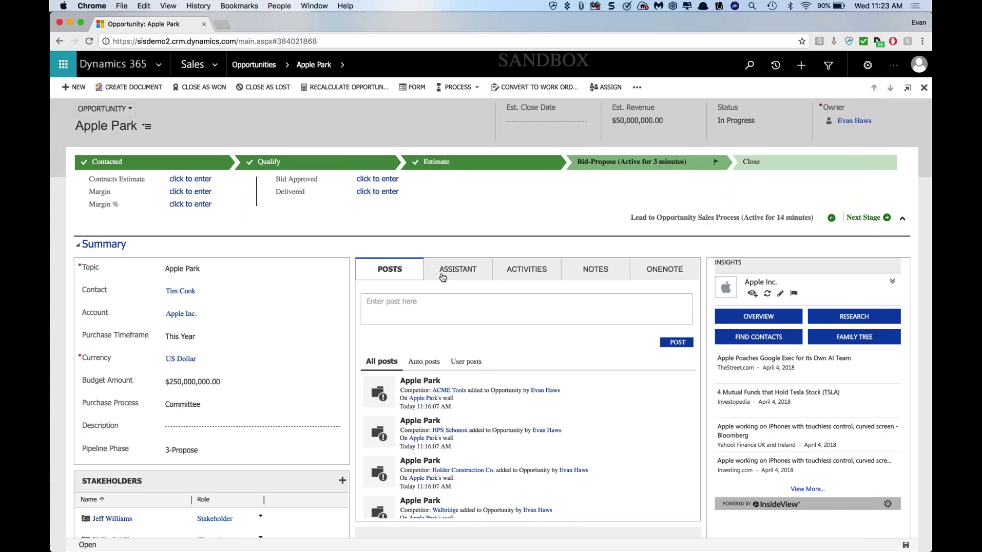
pyautogui.click(527, 266)
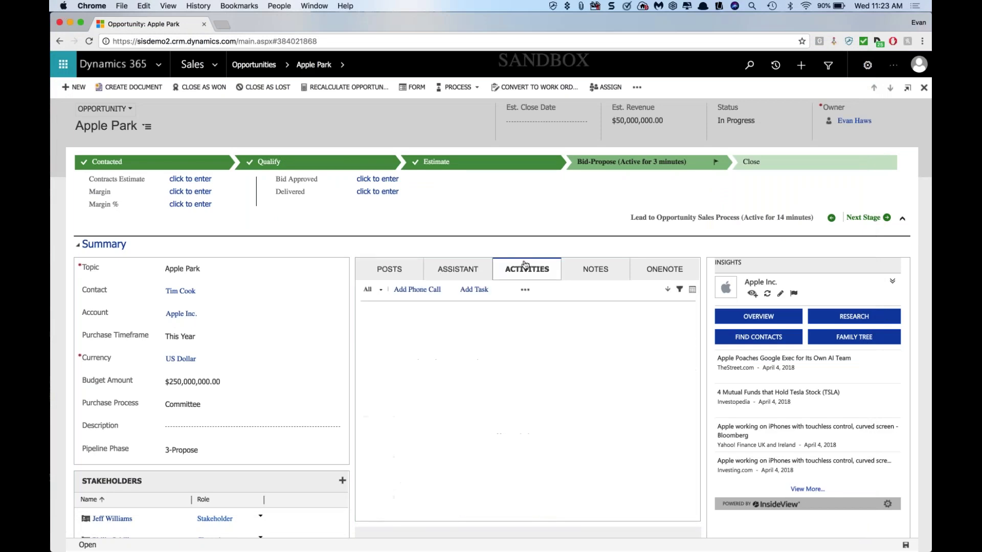
pyautogui.click(363, 324)
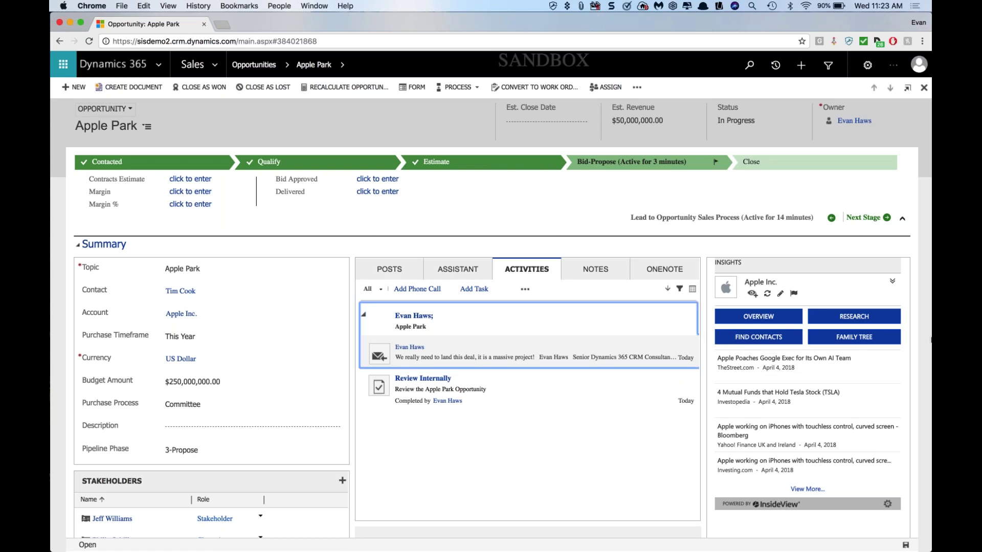
pyautogui.press('super+Tab')
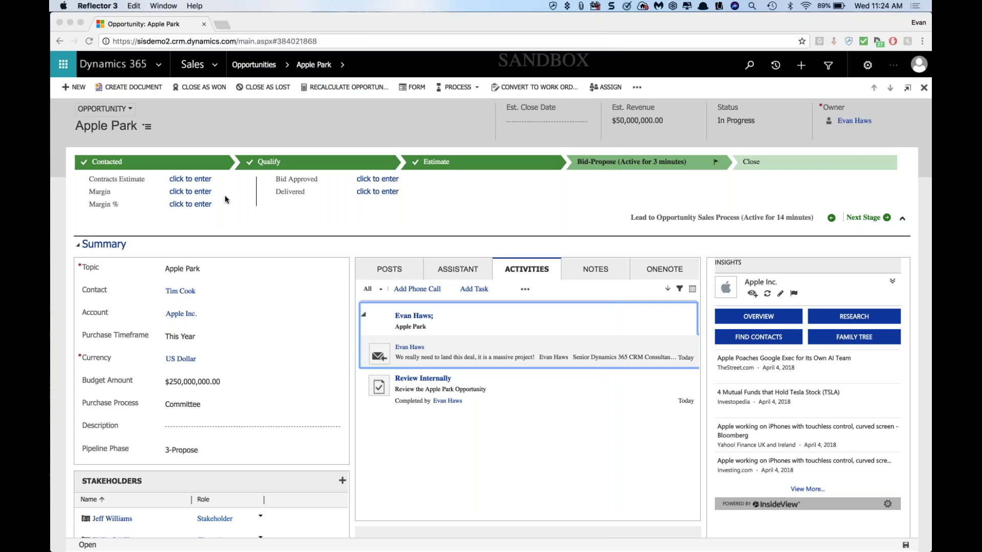
# Step: Set Contracts Estimate to $250,000,000, Margin to $50,000,000 and Margin % to 20 in the Bid-Propose stage, and save
pyautogui.click(201, 179)
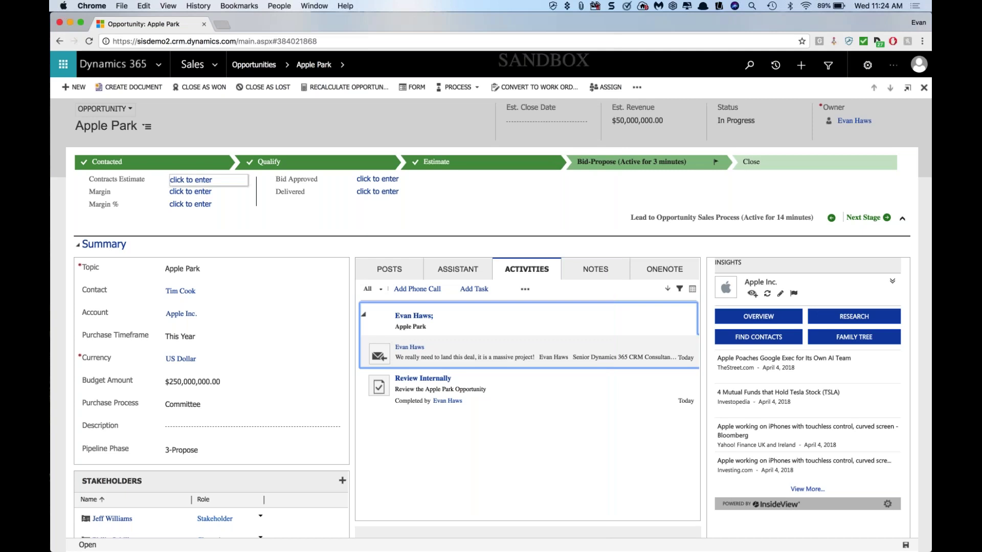
pyautogui.click(189, 179)
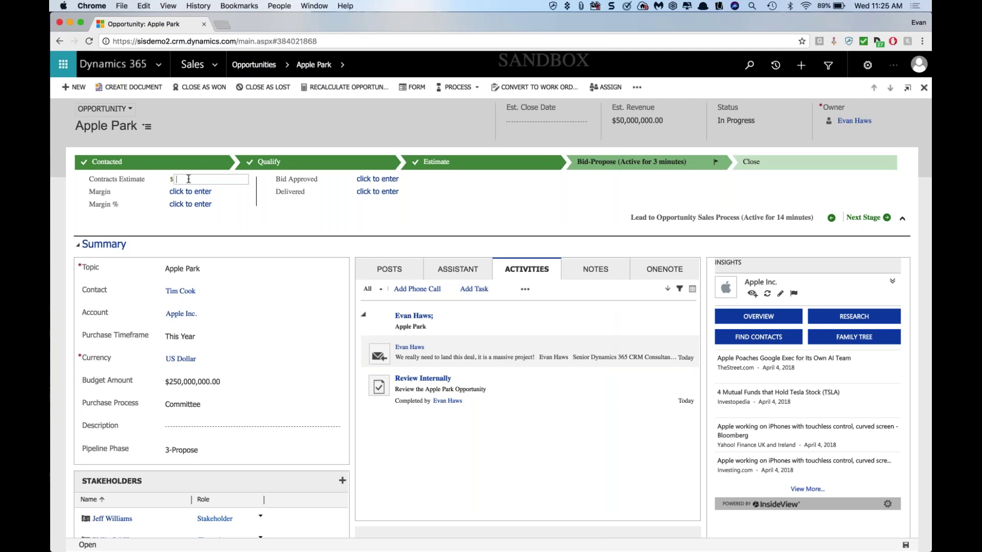
pyautogui.write('250000000')
pyautogui.press('Tab')
pyautogui.write('50000000')
pyautogui.press('Tab')
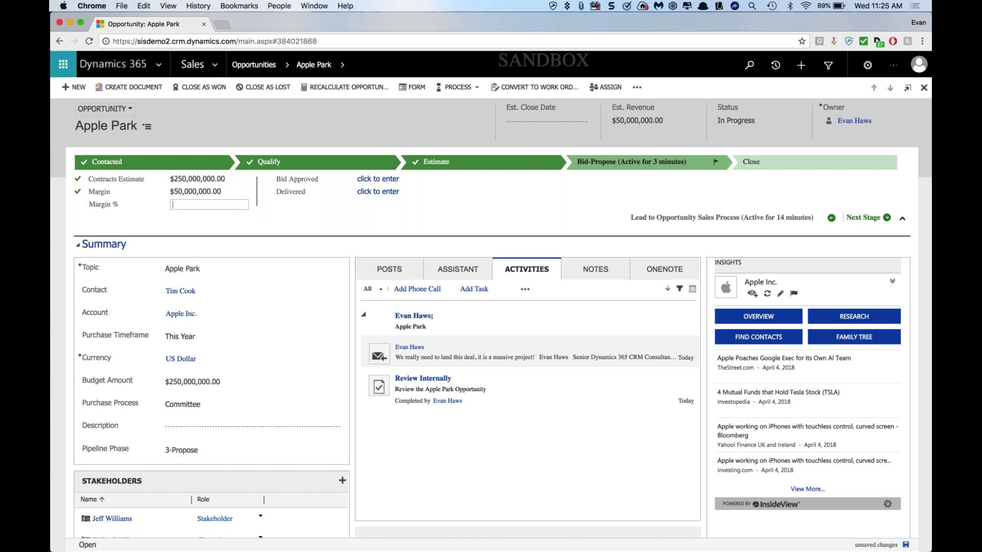
pyautogui.write('20')
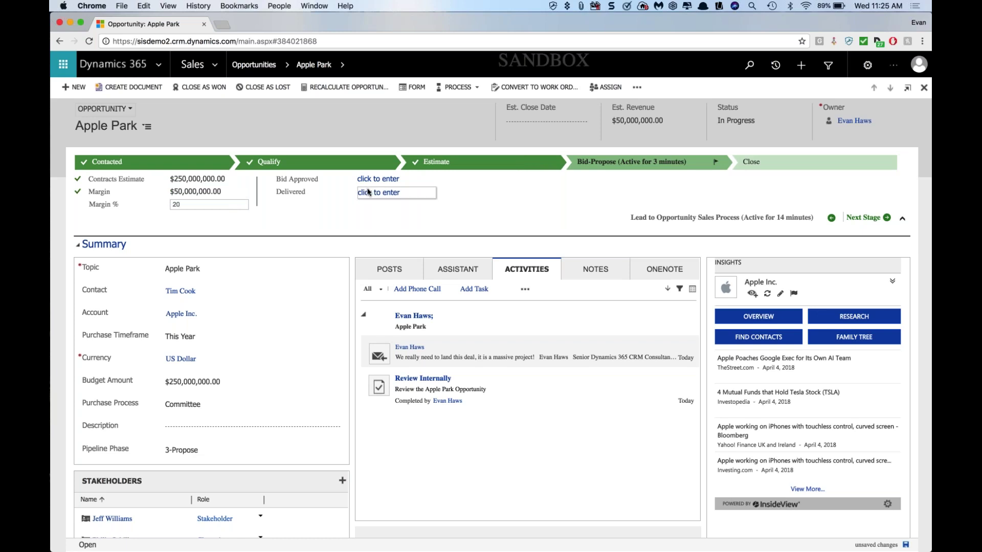
pyautogui.click(391, 248)
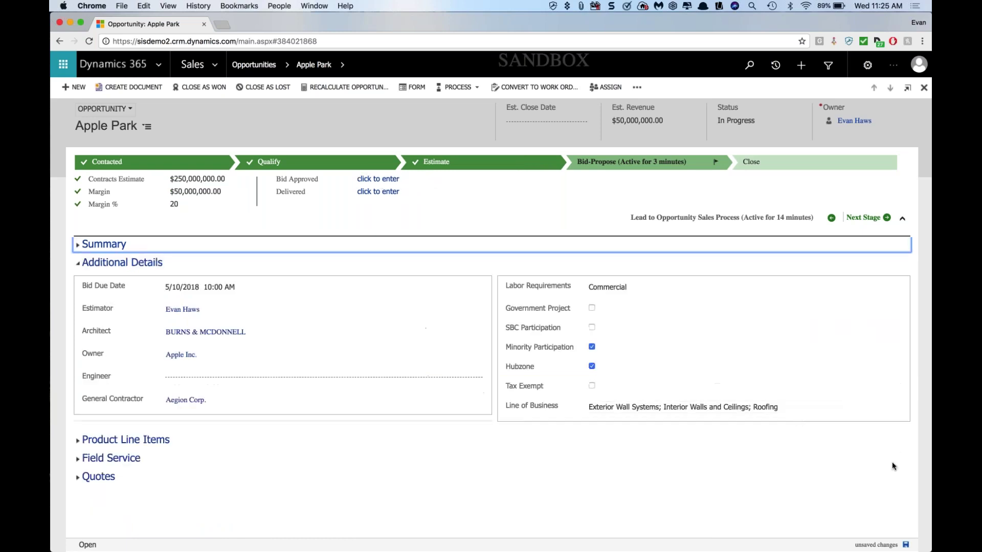
pyautogui.click(906, 546)
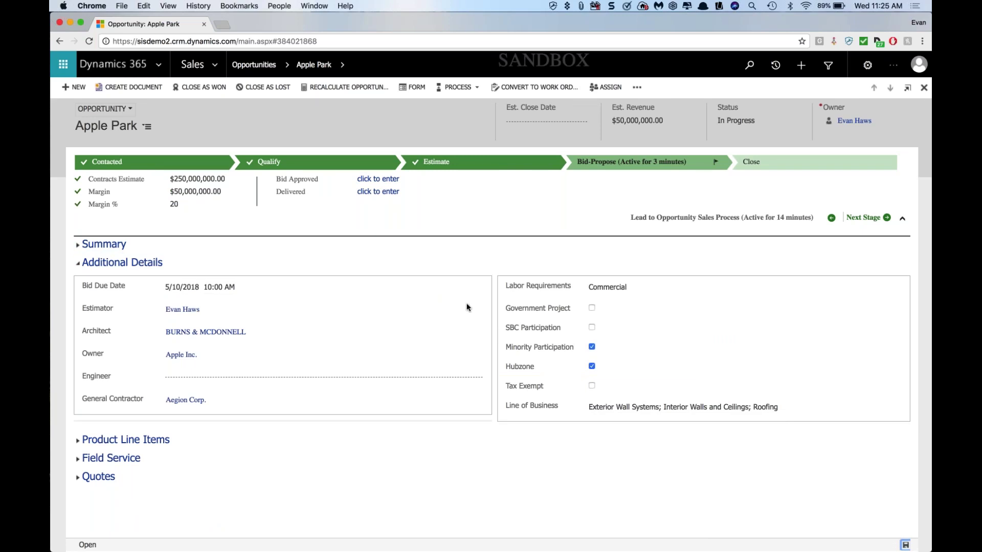
# Step: Set Bid Approved and Delivered to Yes, save the opportunity and advance it to the Close stage
pyautogui.click(361, 180)
pyautogui.click(78, 247)
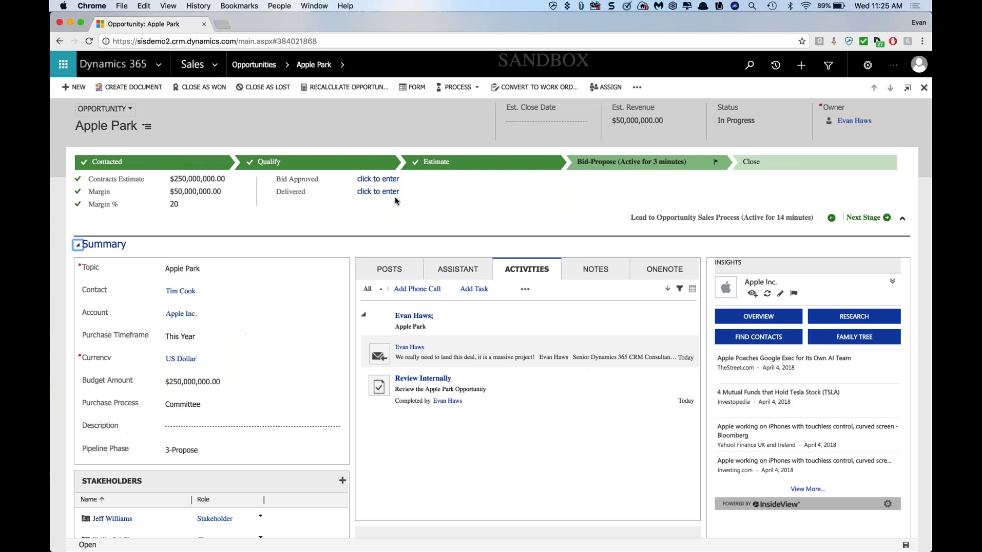
pyautogui.click(362, 180)
pyautogui.click(365, 189)
pyautogui.click(363, 193)
pyautogui.click(364, 200)
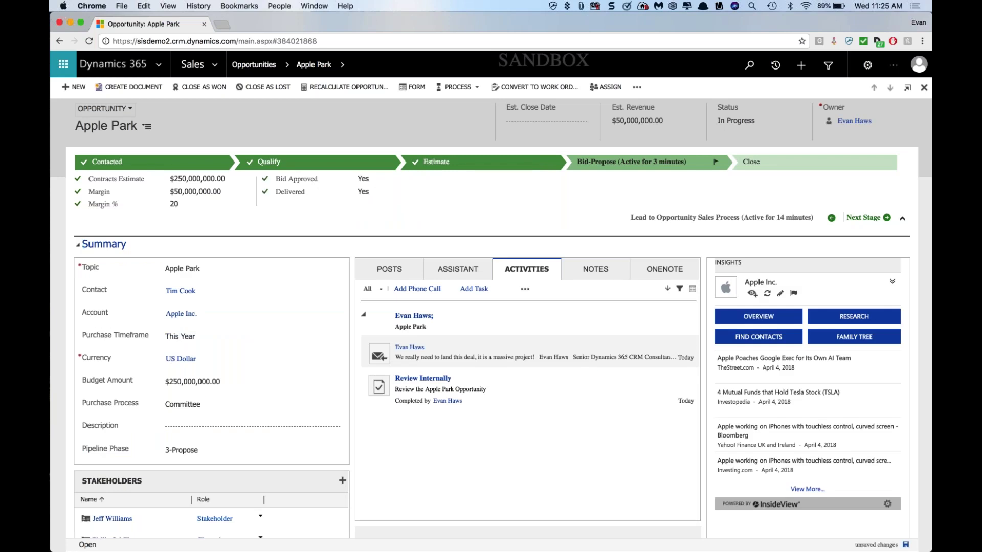
pyautogui.click(904, 546)
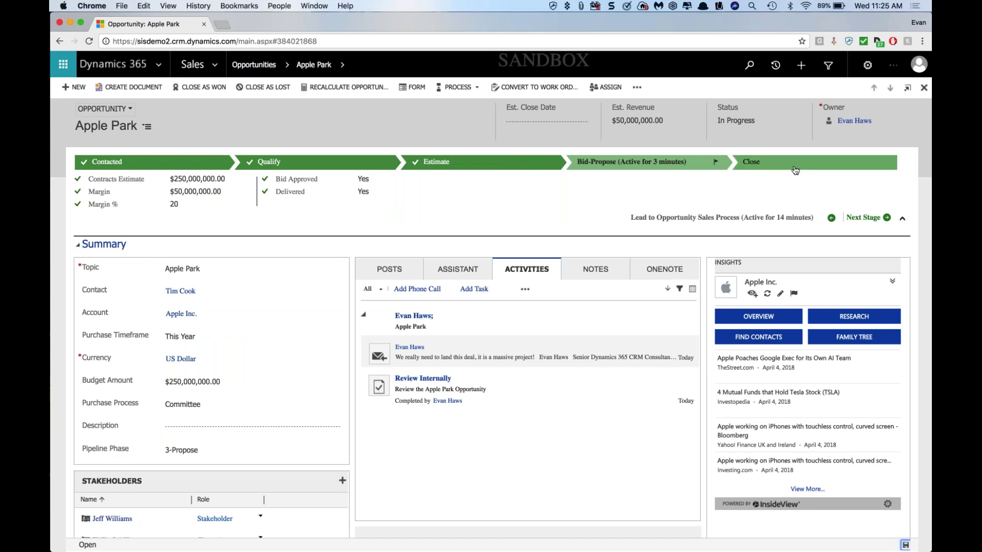
pyautogui.click(868, 218)
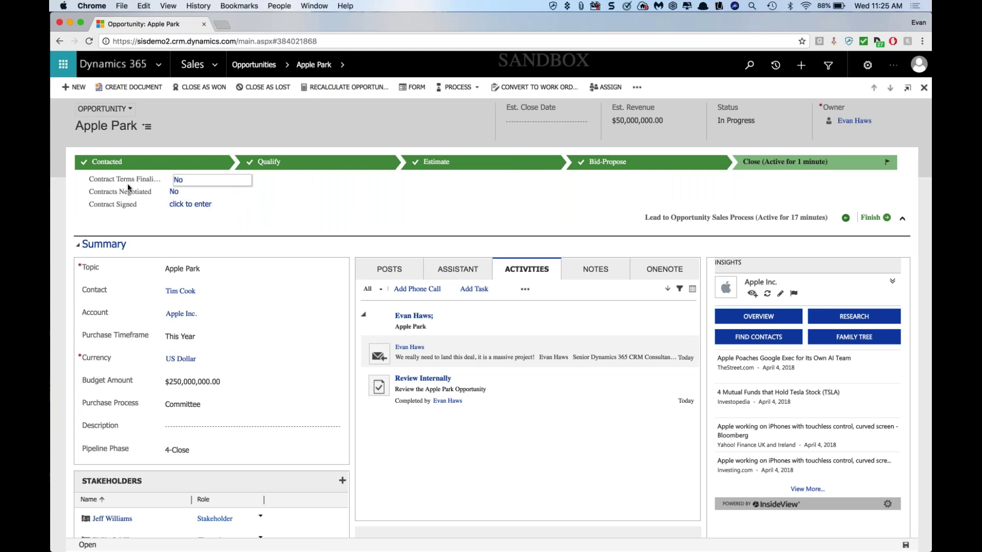
# Step: Set the Close stage's contract terms finalized, Contracts Negotiated and Contract Signed fields to Yes, and save the opportunity
pyautogui.click(187, 180)
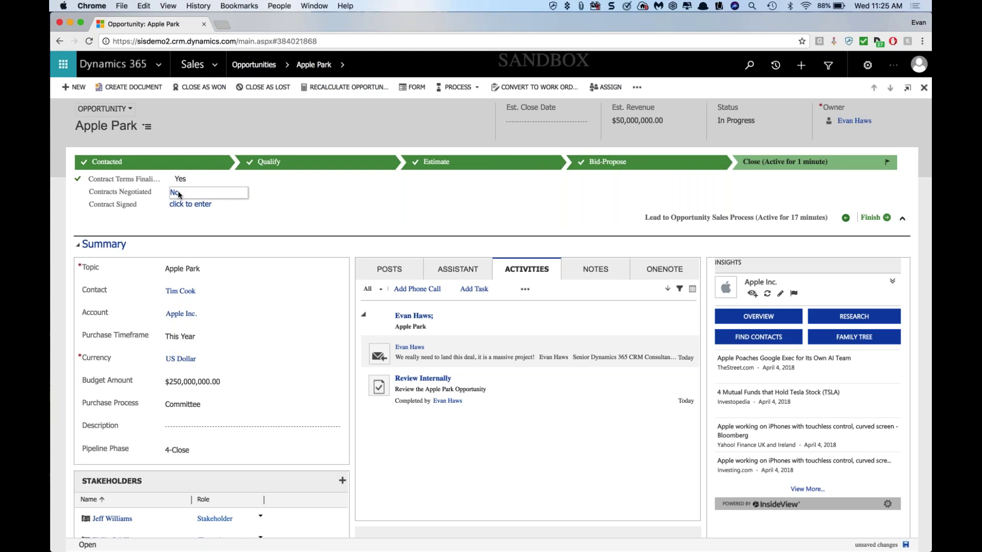
pyautogui.click(179, 194)
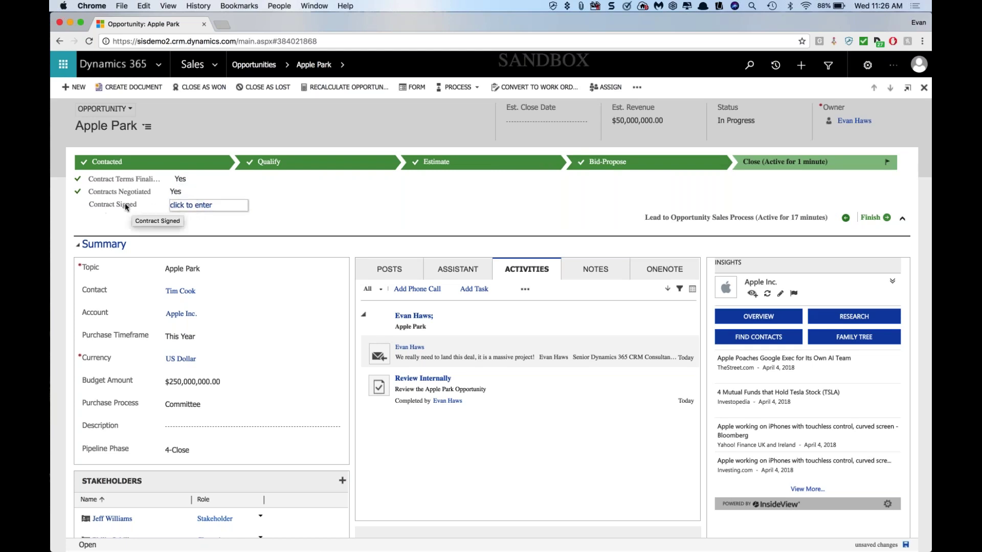
pyautogui.click(193, 206)
pyautogui.click(178, 210)
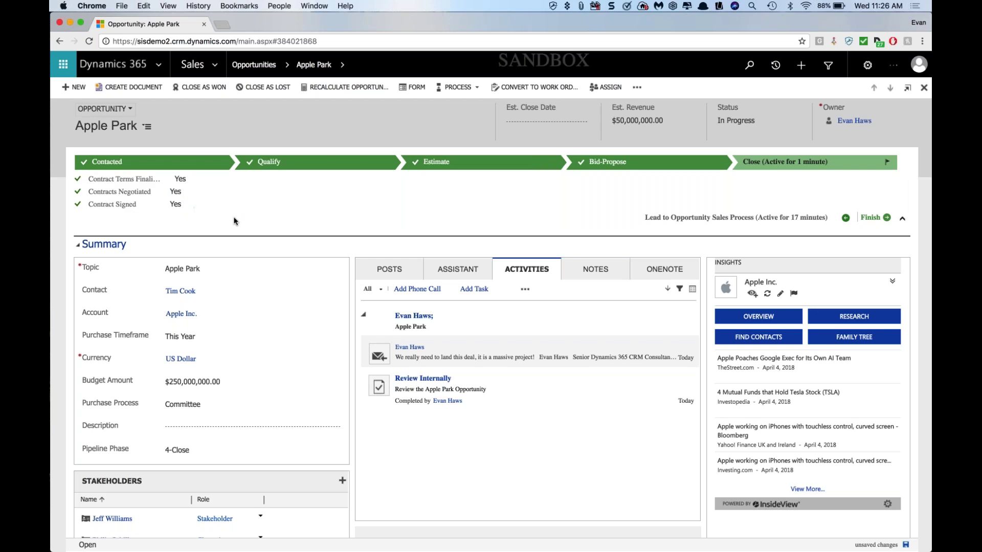
pyautogui.click(905, 546)
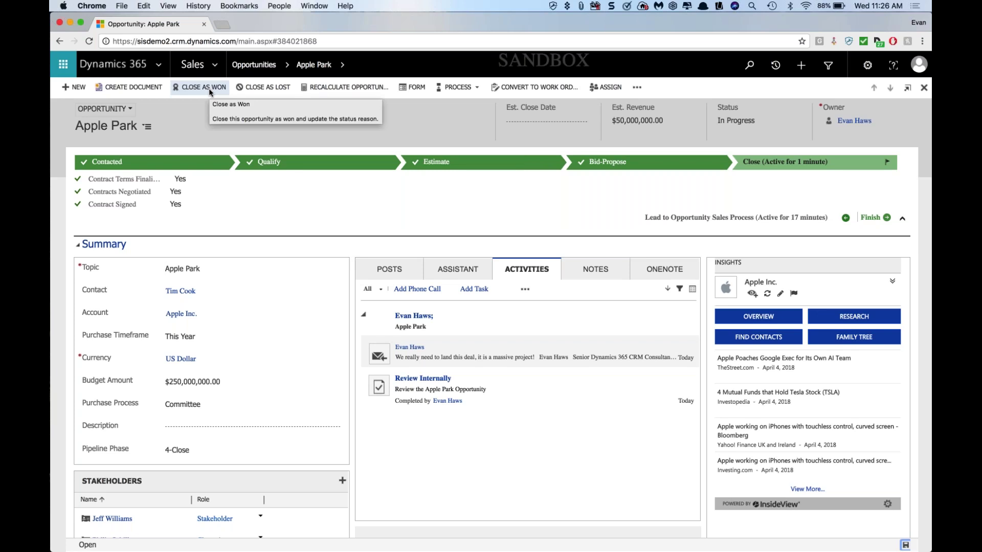
pyautogui.click(245, 88)
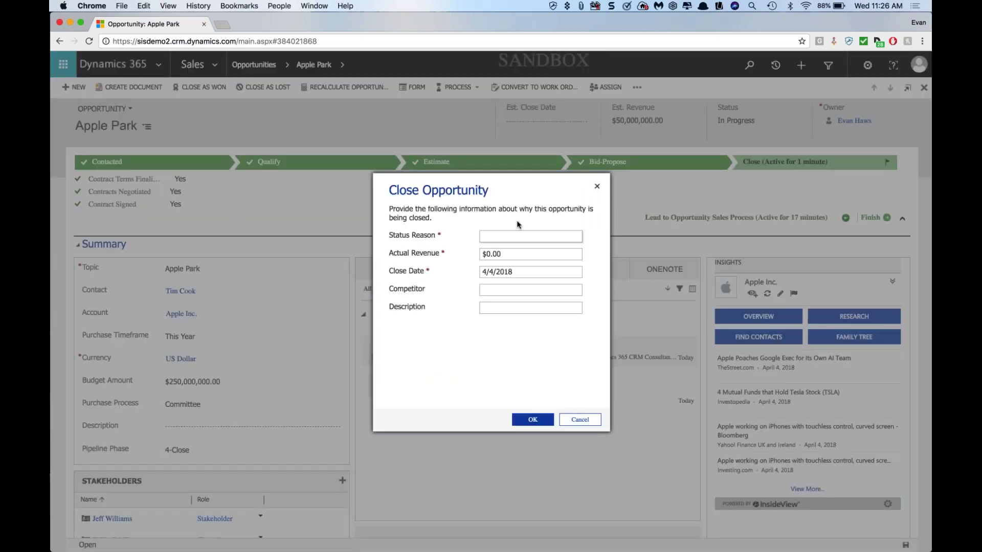
pyautogui.click(504, 241)
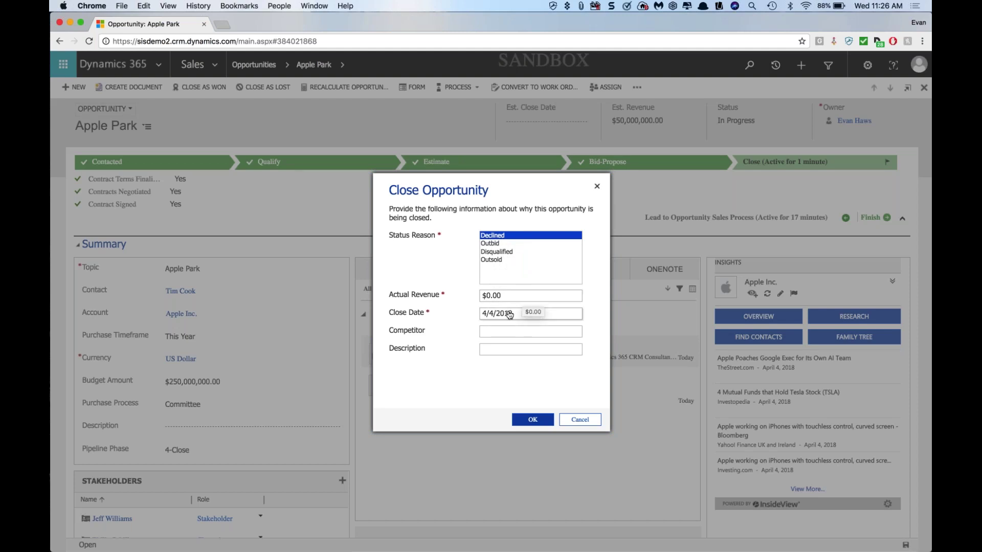
pyautogui.click(532, 330)
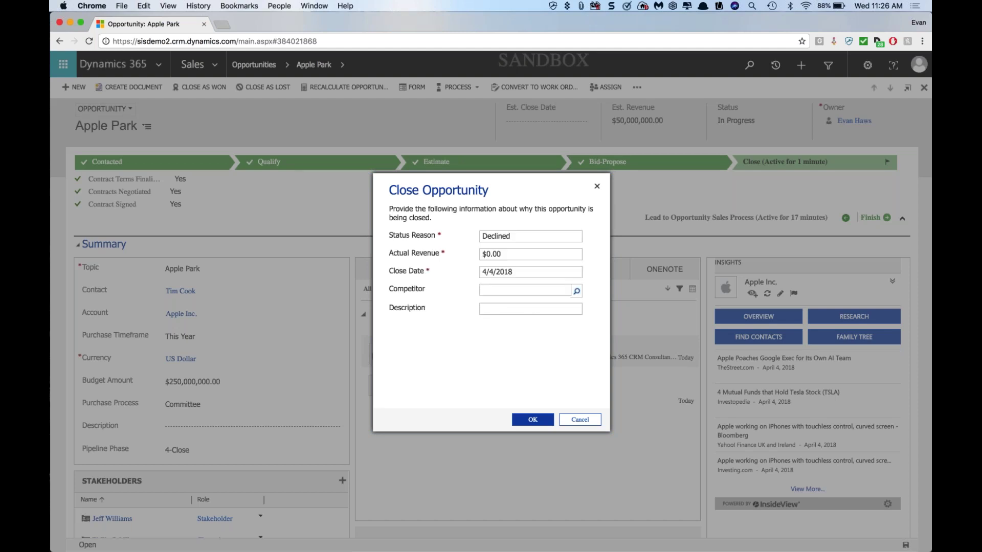
pyautogui.click(534, 290)
pyautogui.click(511, 351)
pyautogui.click(580, 419)
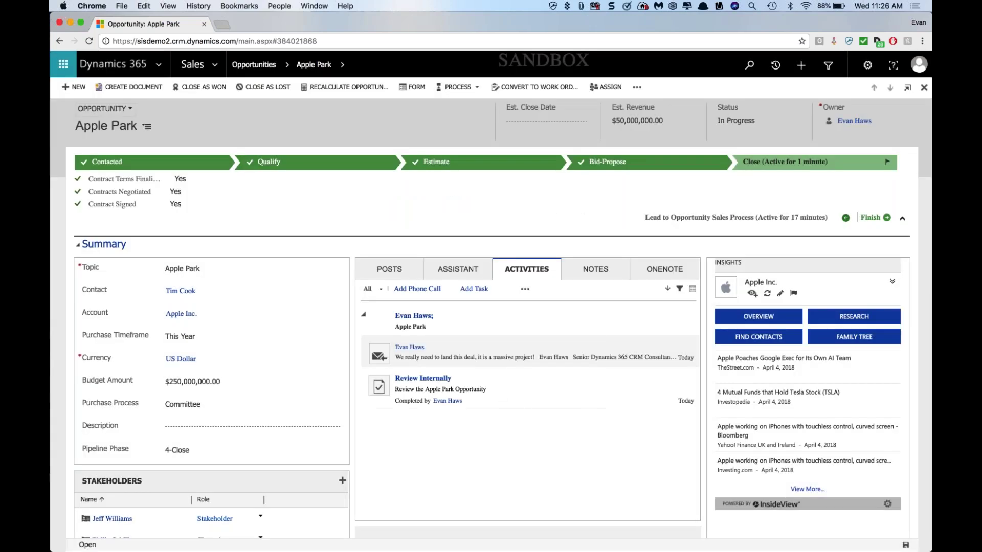
# Step: Close the Apple Park opportunity as won with the status reason Won, leaving the description blank
pyautogui.click(202, 87)
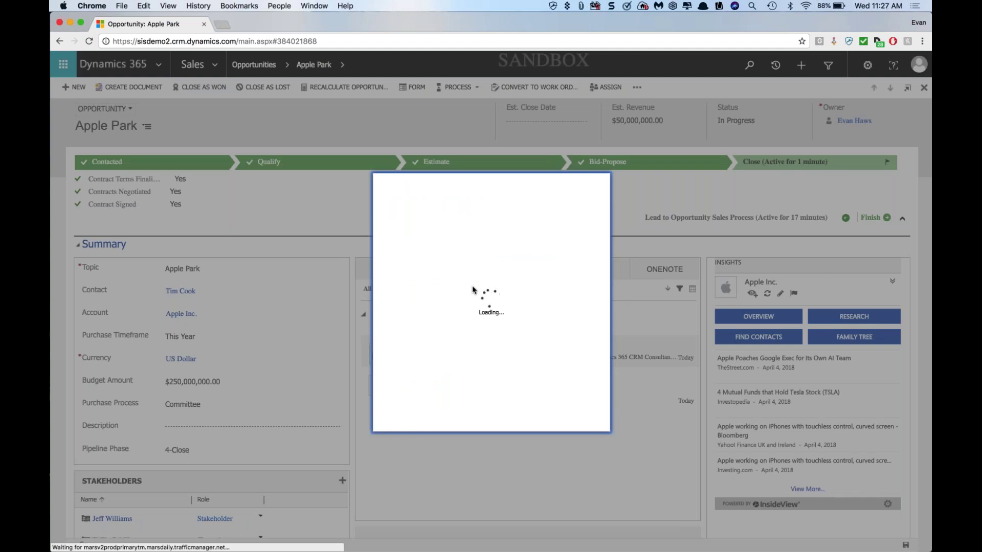
pyautogui.click(490, 237)
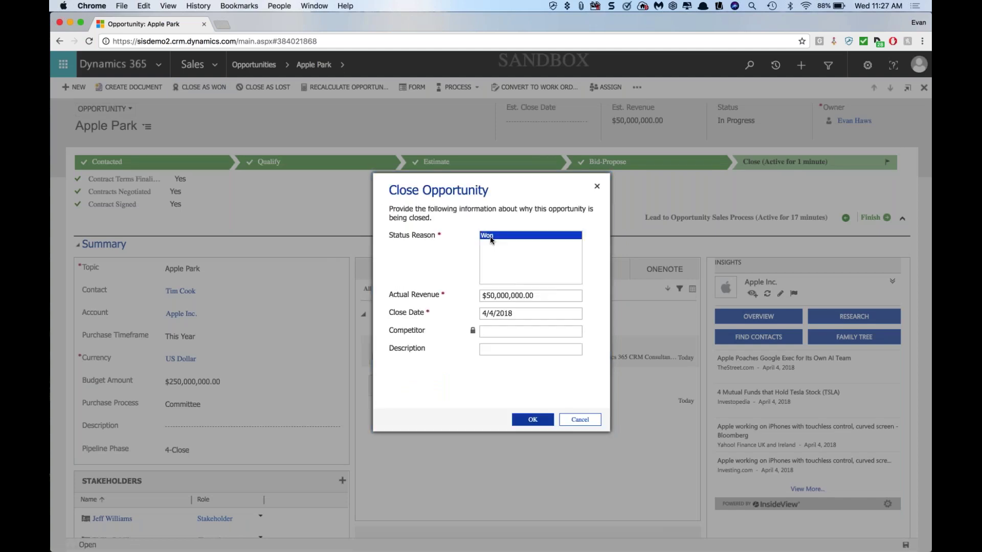
pyautogui.click(490, 236)
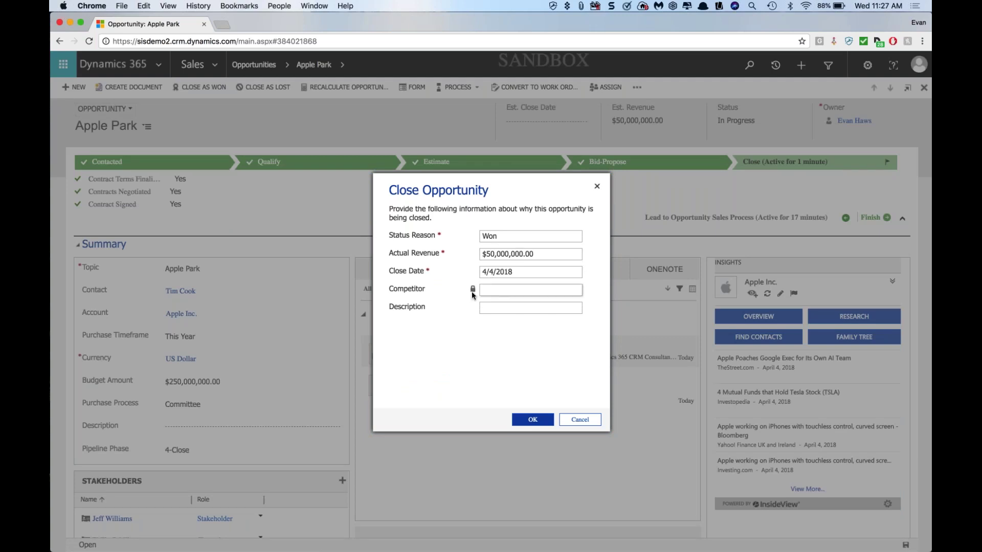
pyautogui.click(500, 307)
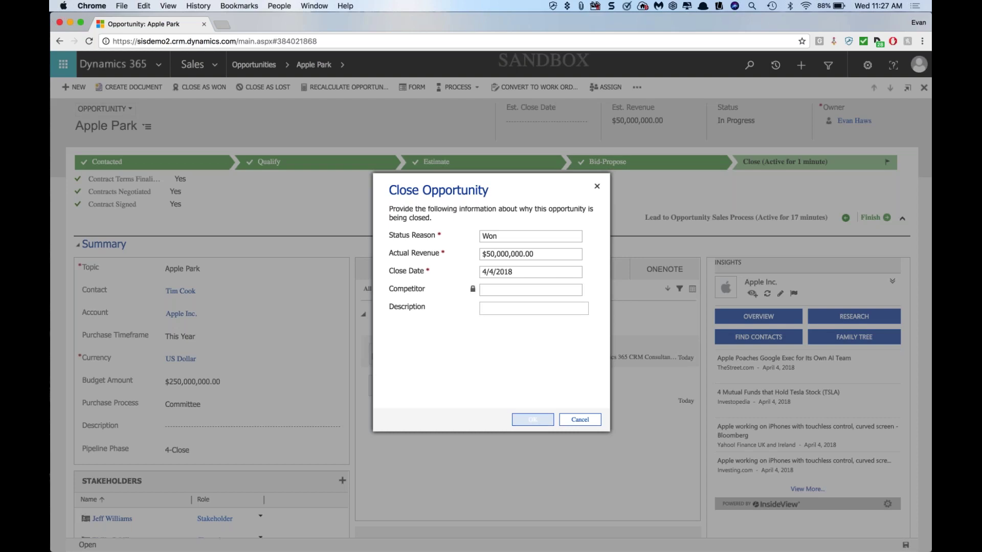
pyautogui.click(537, 420)
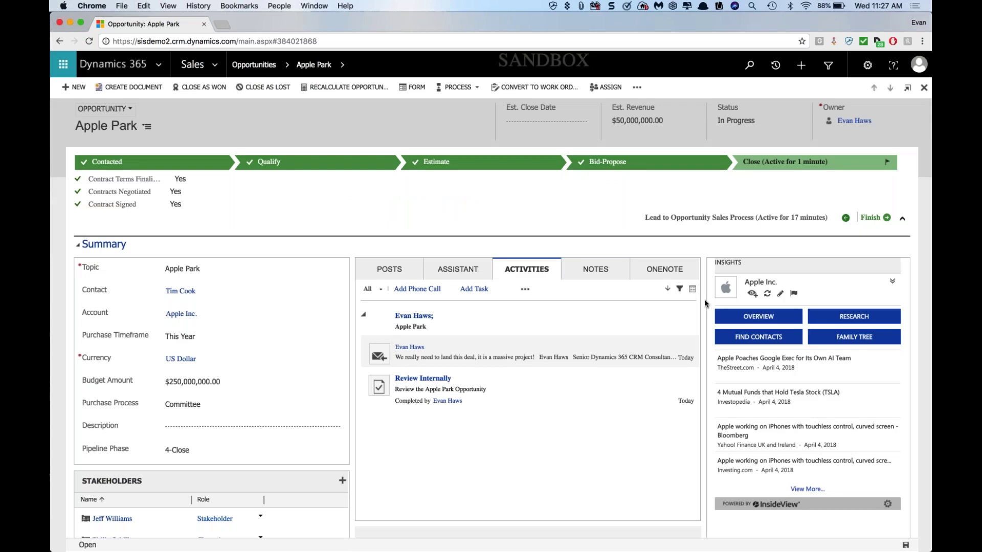
pyautogui.scroll(-5, 703, 302)
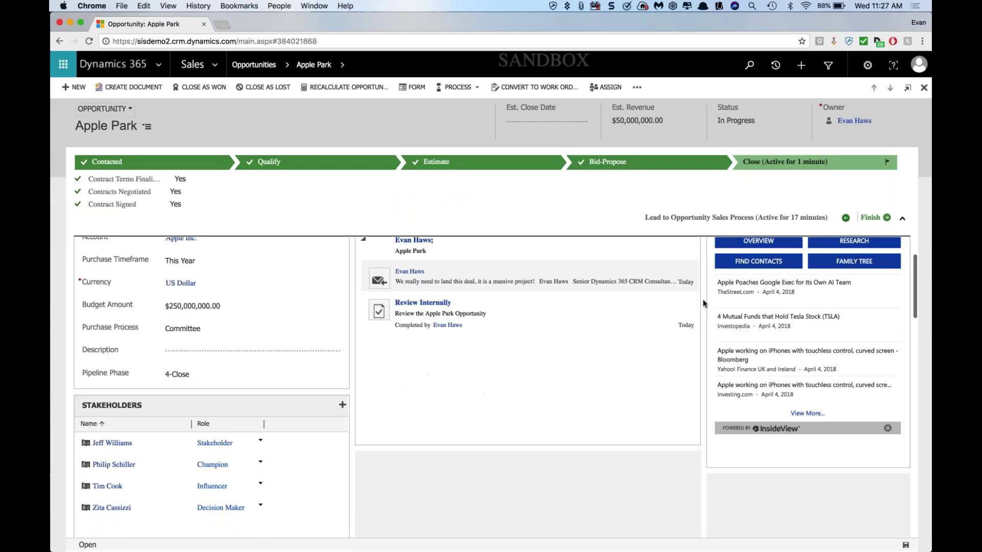
pyautogui.scroll(5, 702, 303)
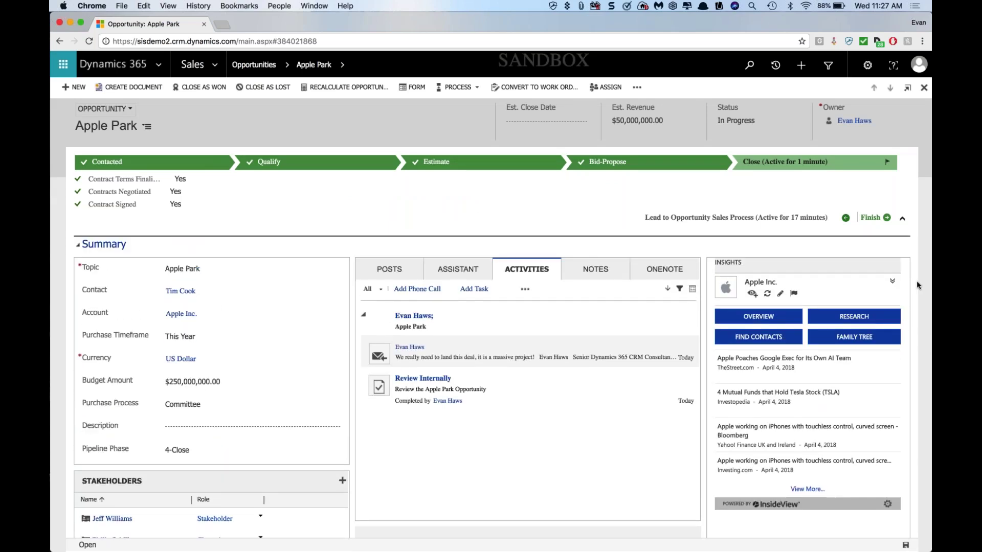